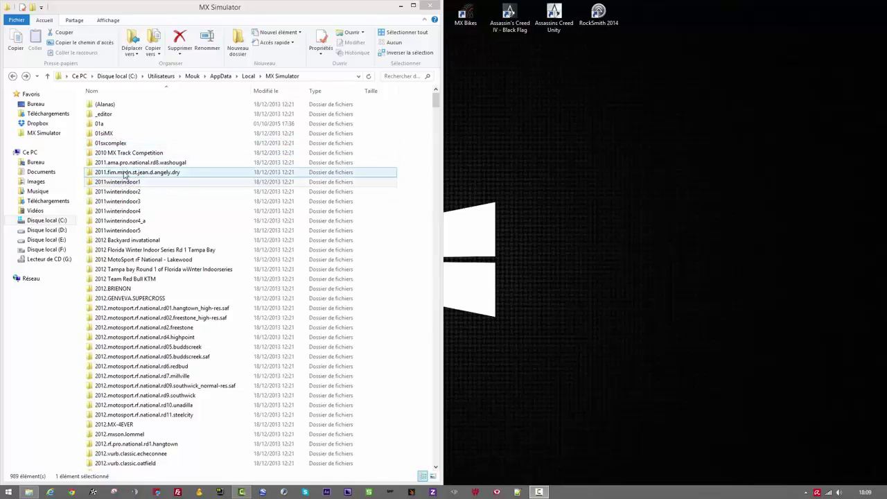
Step: Open the desc file from the 2011winterindoor1 track folder with Edit with Notepad++
{"action": "double_click", "coordinate": [105, 181]}
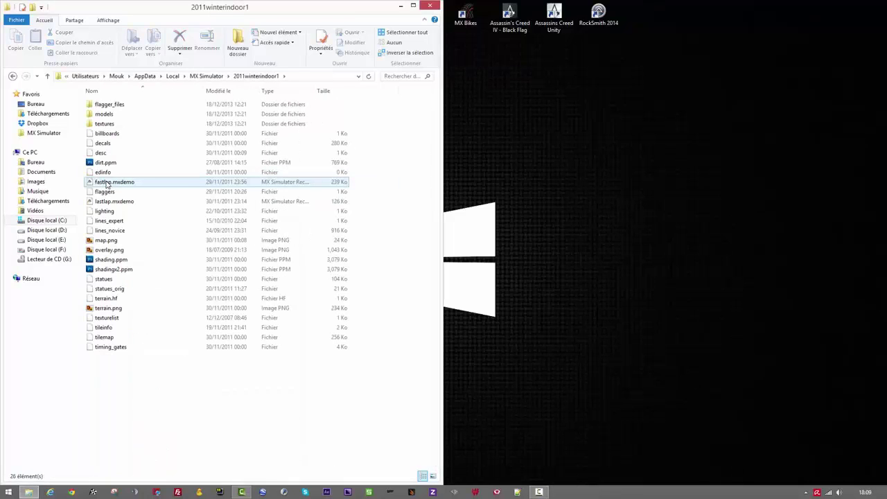
{"action": "key", "text": "BackSpace"}
{"action": "double_click", "coordinate": [107, 183]}
{"action": "left_click", "coordinate": [111, 154]}
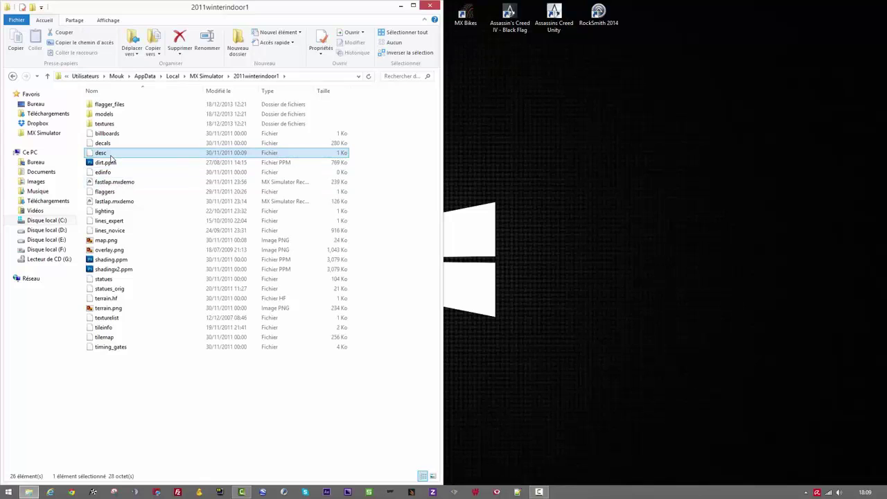
{"action": "right_click", "coordinate": [110, 158]}
{"action": "left_click", "coordinate": [101, 181]}
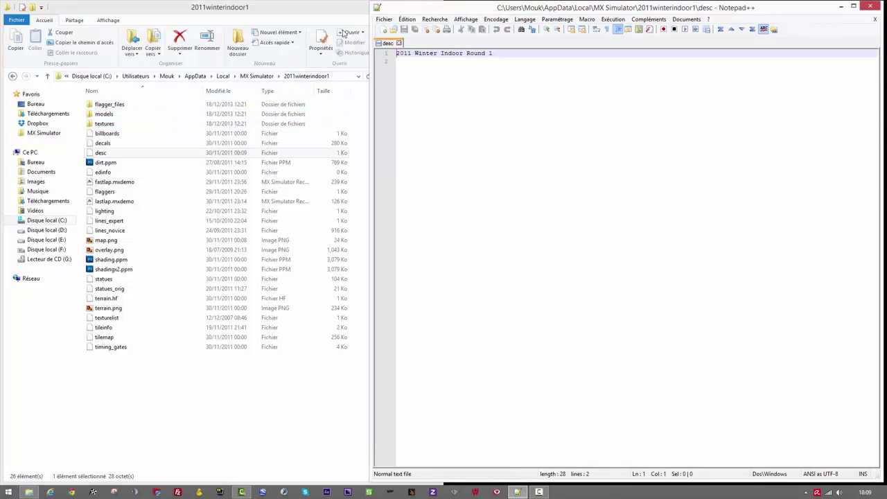
Step: Close the desc file in Notepad++ and open a new File Explorer window
{"action": "left_click", "coordinate": [400, 43]}
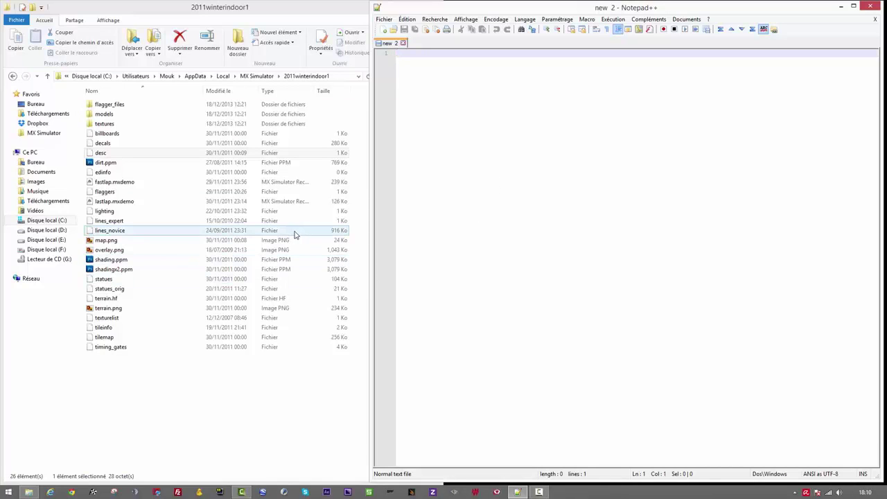
{"action": "key", "text": "super+e"}
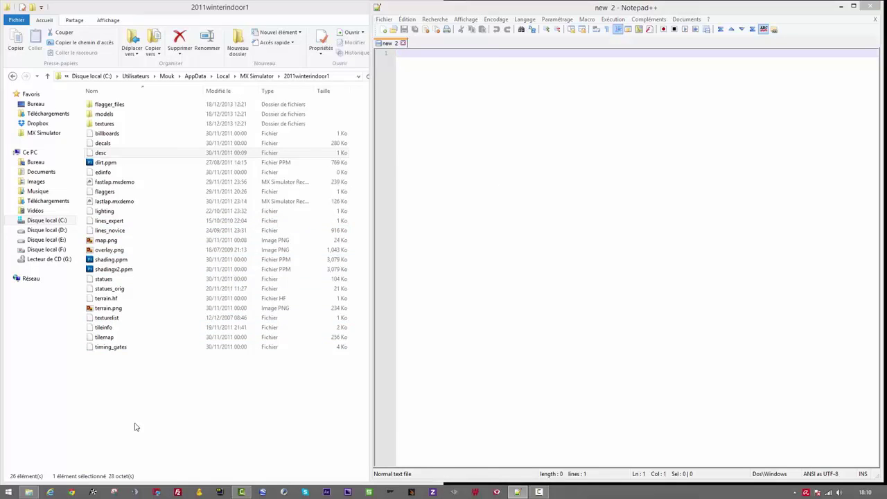
Step: Launch SAF Creator.exe from the Téléchargements folder and close that Explorer window
{"action": "double_click", "coordinate": [258, 154]}
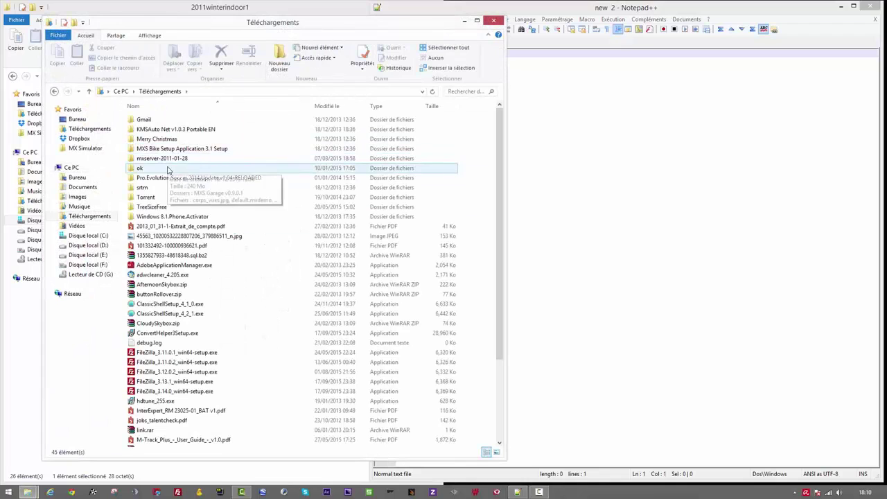
{"action": "left_click", "coordinate": [168, 170]}
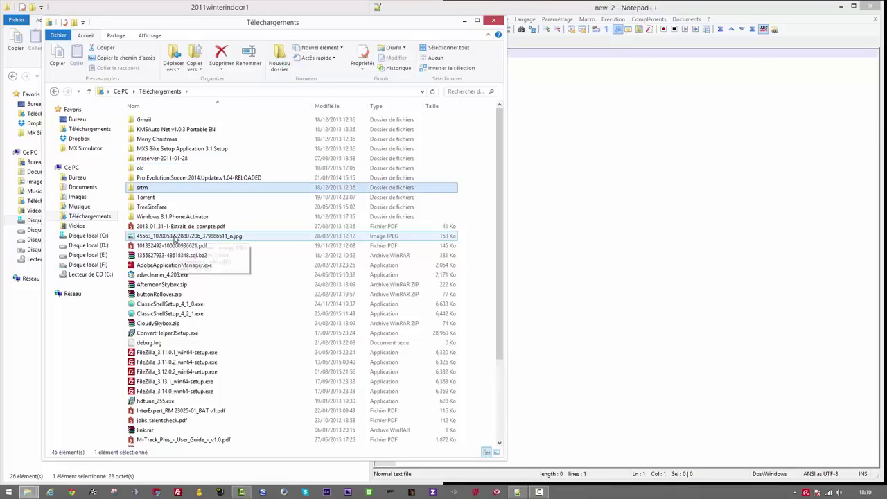
{"action": "double_click", "coordinate": [185, 169]}
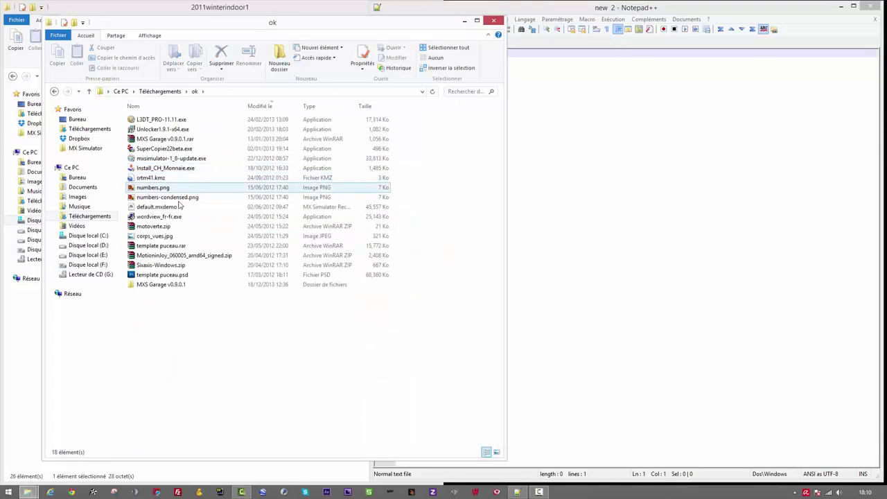
{"action": "key", "text": "BackSpace"}
{"action": "scroll", "coordinate": [156, 275], "scroll_direction": "down", "scroll_amount": 4}
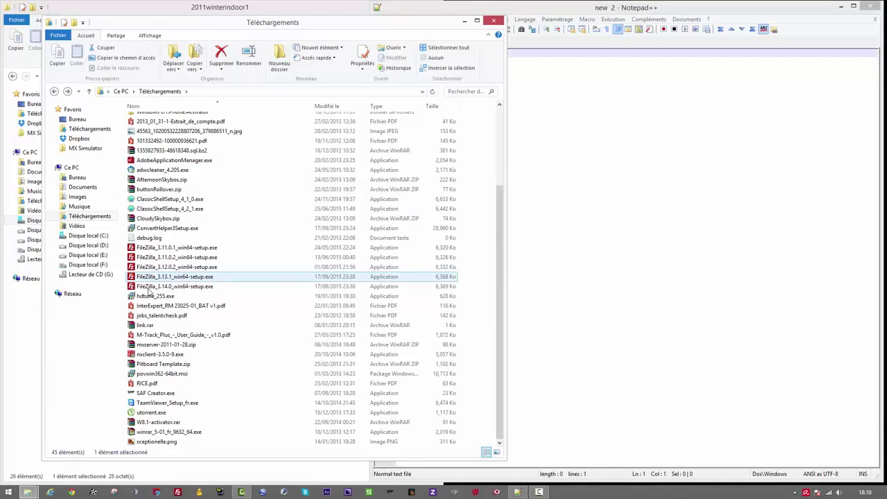
{"action": "left_click", "coordinate": [152, 393]}
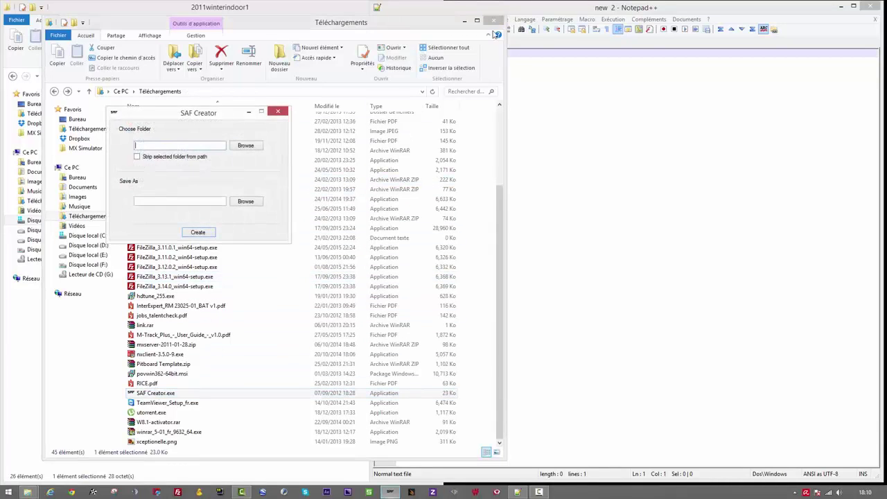
{"action": "left_click", "coordinate": [493, 21]}
Step: Position the SAF Creator dialog beside the track listing, leaving its folder path empty
{"action": "left_click_drag", "start_coordinate": [200, 116], "coordinate": [224, 234]}
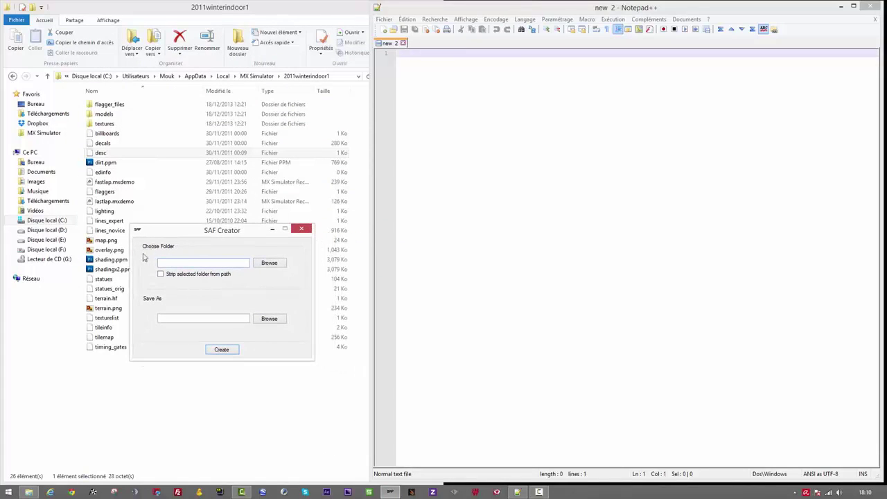
{"action": "left_click", "coordinate": [269, 263]}
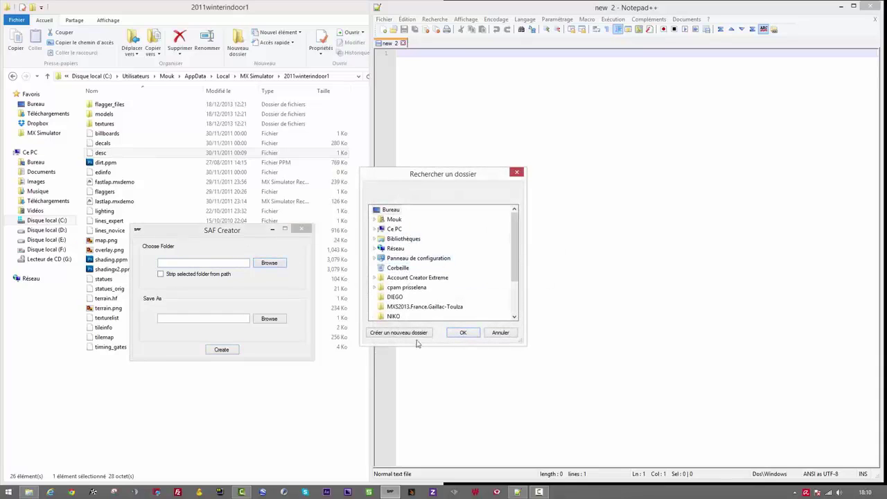
{"action": "left_click", "coordinate": [499, 335]}
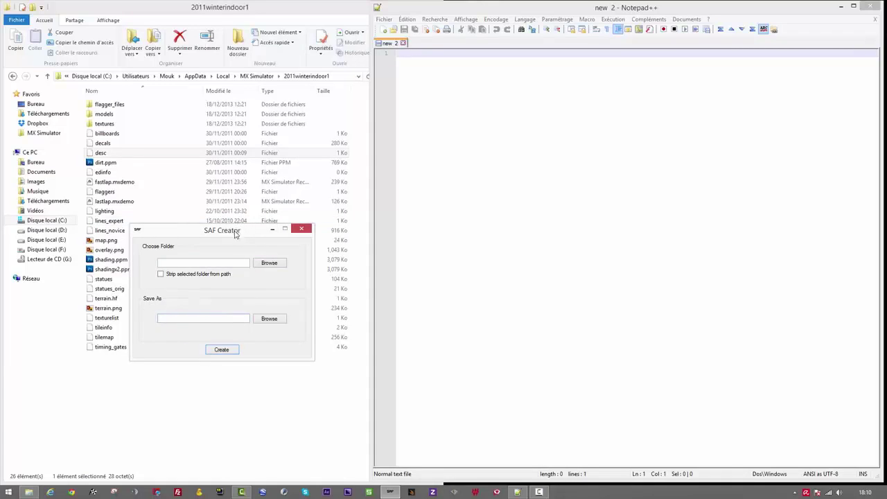
{"action": "left_click_drag", "start_coordinate": [234, 234], "coordinate": [282, 330]}
{"action": "left_click", "coordinate": [481, 478]}
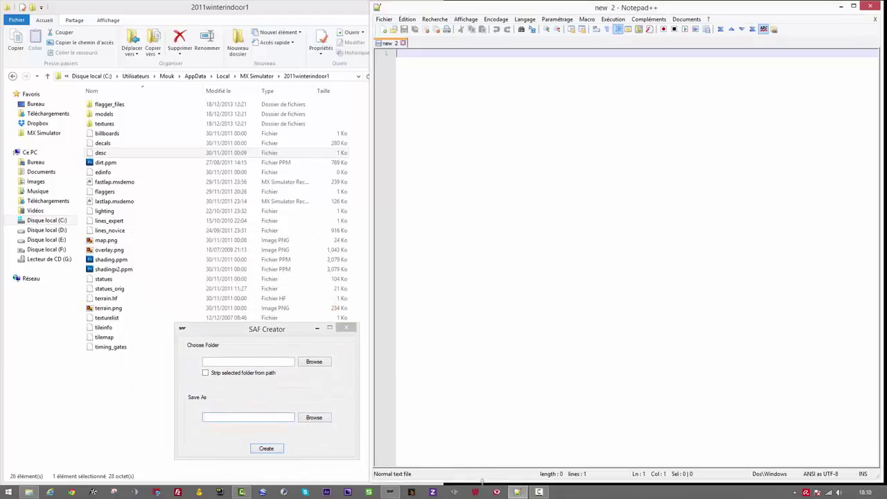
{"action": "left_click_drag", "start_coordinate": [481, 480], "coordinate": [481, 482]}
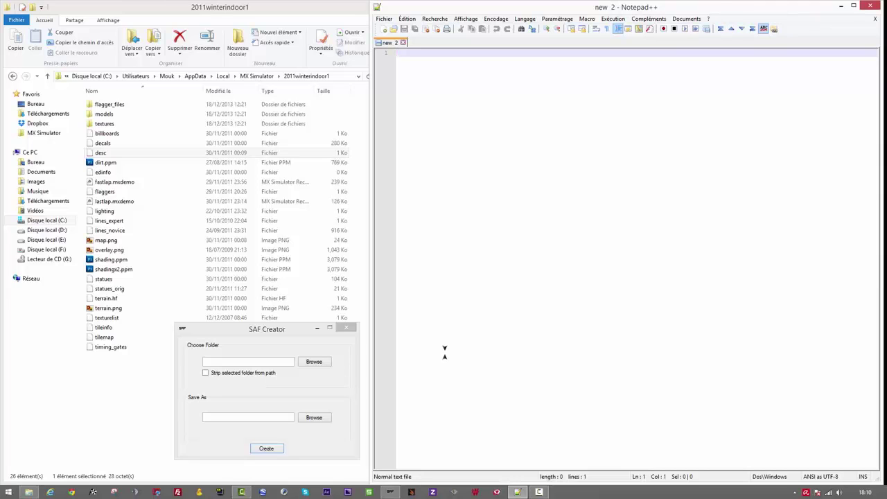
{"action": "left_click", "coordinate": [111, 154]}
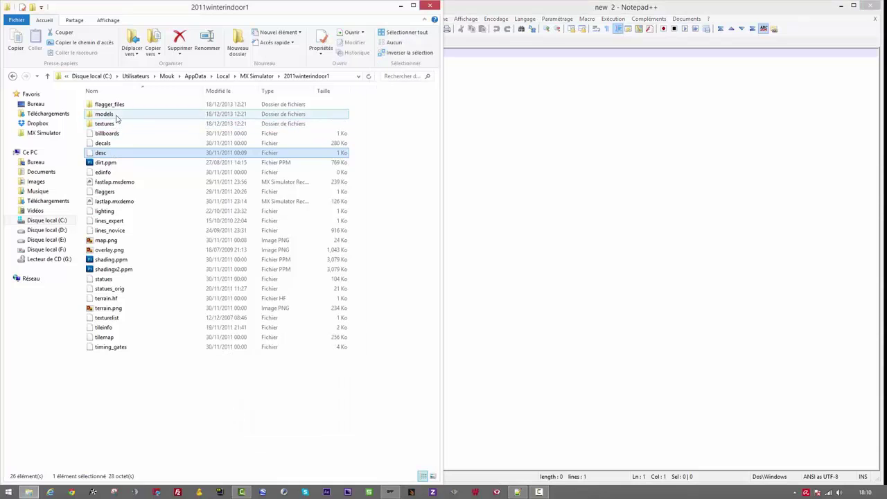
{"action": "double_click", "coordinate": [117, 119]}
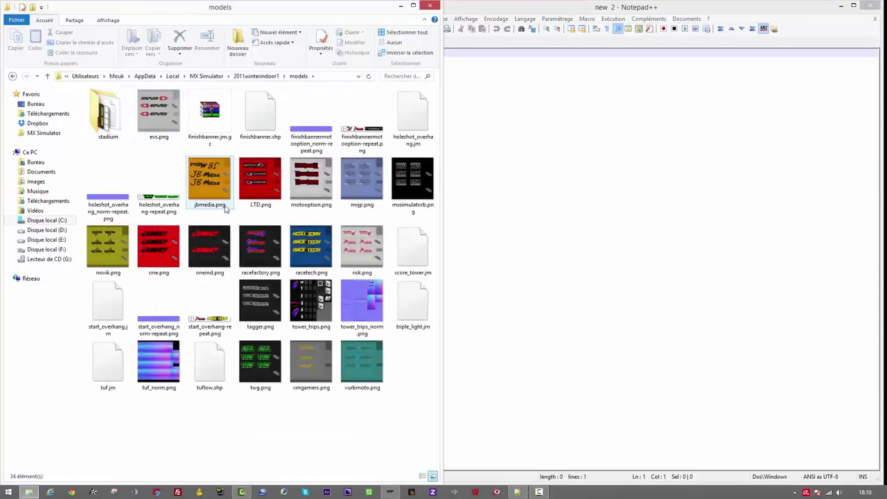
{"action": "key", "text": "BackSpace"}
{"action": "double_click", "coordinate": [145, 104]}
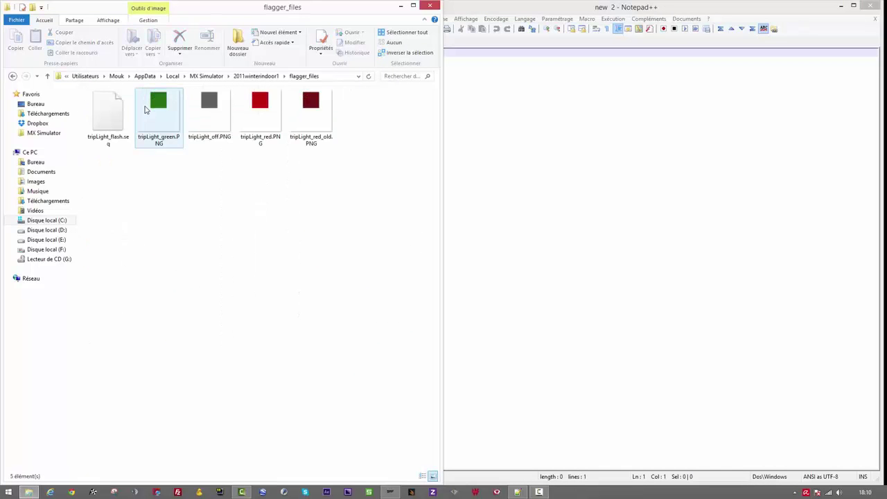
{"action": "key", "text": "BackSpace"}
{"action": "double_click", "coordinate": [115, 116]}
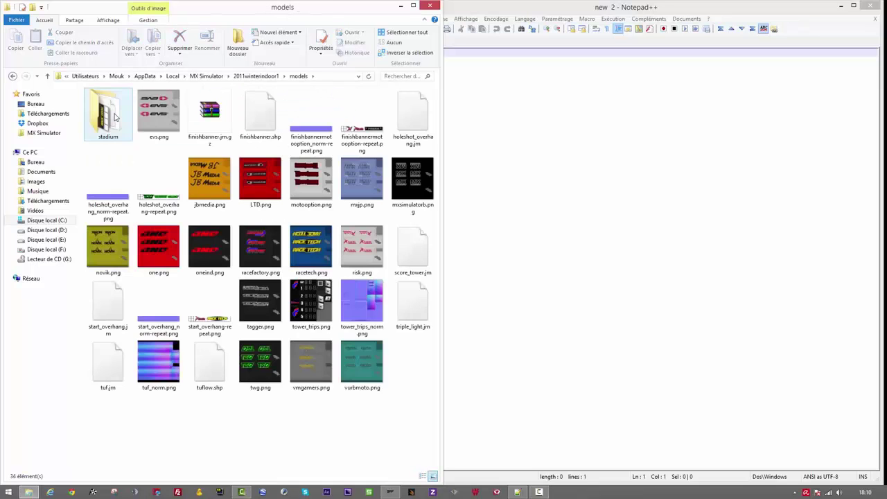
{"action": "key", "text": "BackSpace"}
{"action": "double_click", "coordinate": [114, 122]}
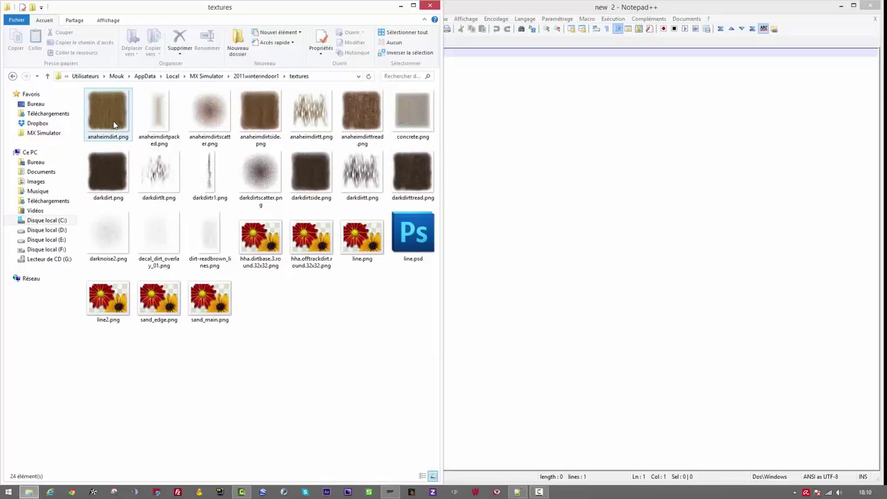
{"action": "key", "text": "BackSpace"}
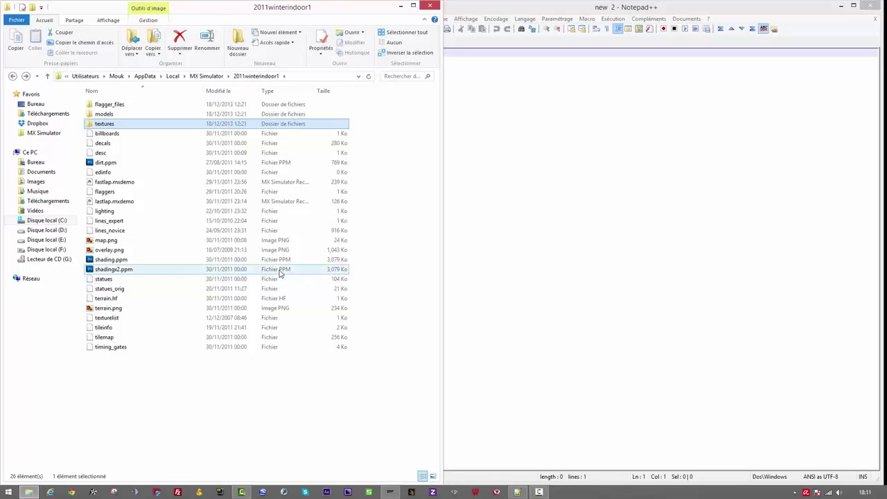
{"action": "left_click", "coordinate": [138, 280]}
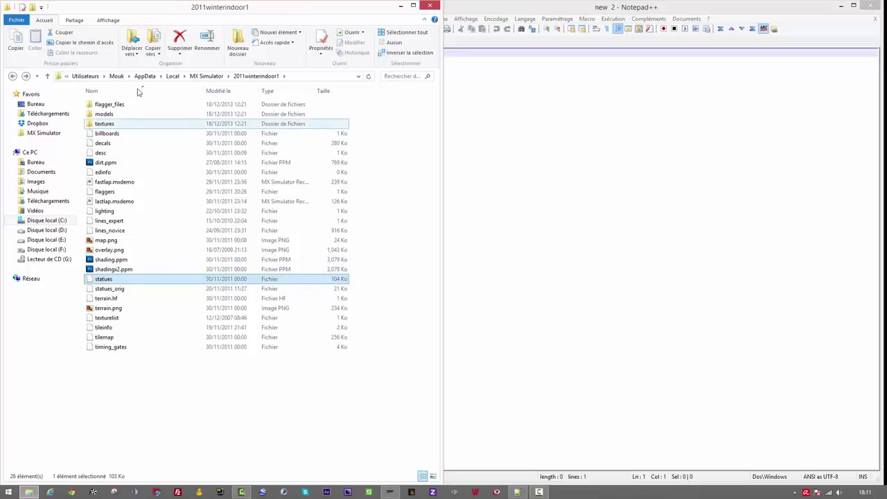
Step: Paste a copy of 2011winterindoor1 in MX Simulator, keeping its default '- Copie' name
{"action": "left_click", "coordinate": [206, 77]}
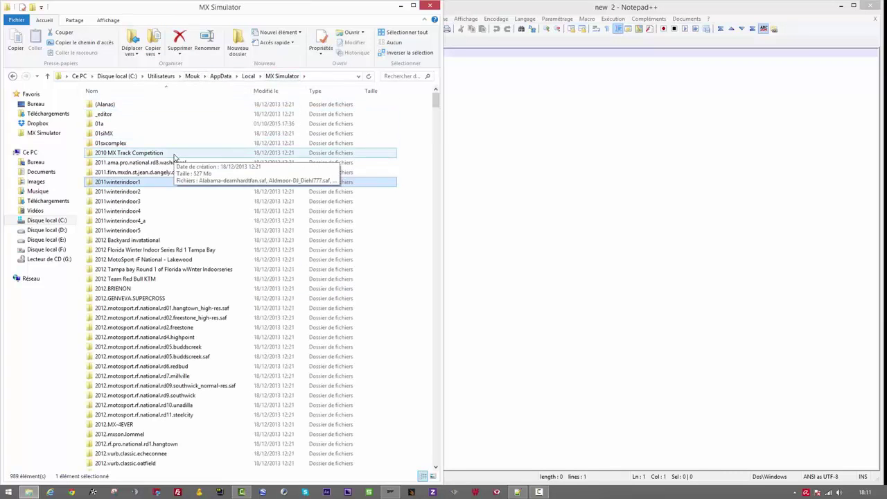
{"action": "scroll", "coordinate": [180, 166], "scroll_direction": "down", "scroll_amount": 20}
{"action": "key", "text": "F2"}
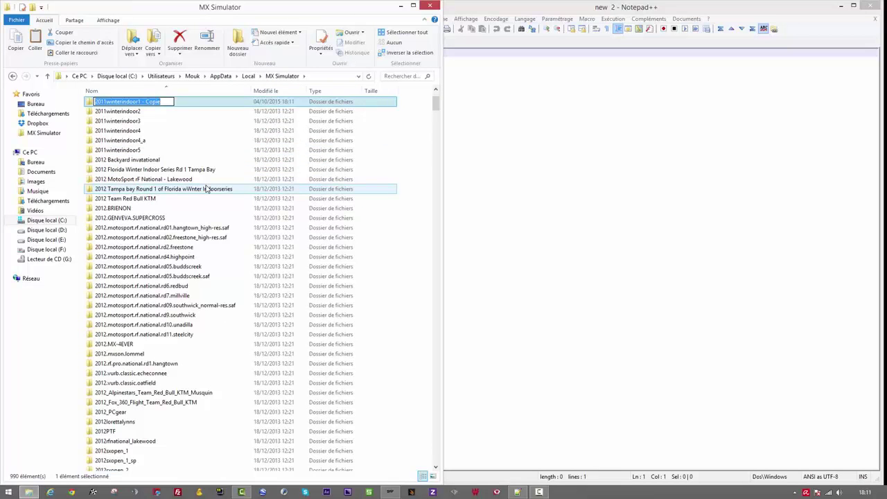
{"action": "key", "text": "Escape"}
{"action": "scroll", "coordinate": [187, 139], "scroll_direction": "up", "scroll_amount": 2}
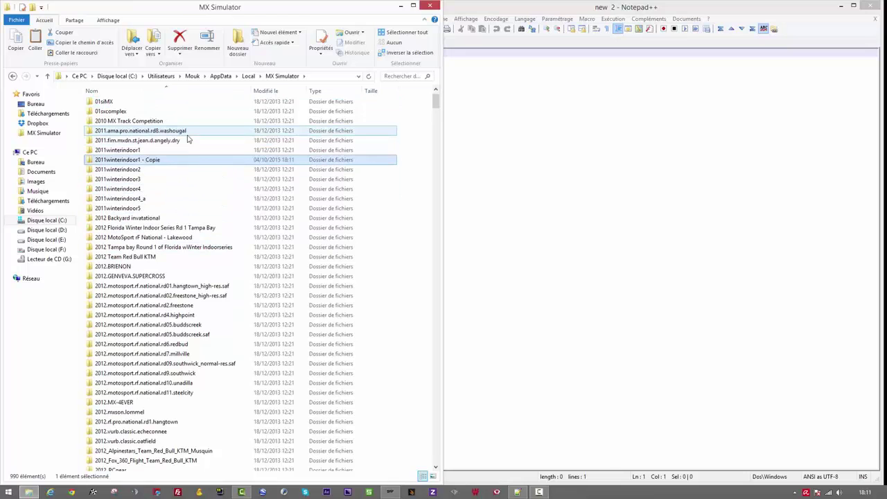
Step: Move the original 2011winterindoor1 folder onto the desktop and open it there
{"action": "left_click", "coordinate": [179, 150]}
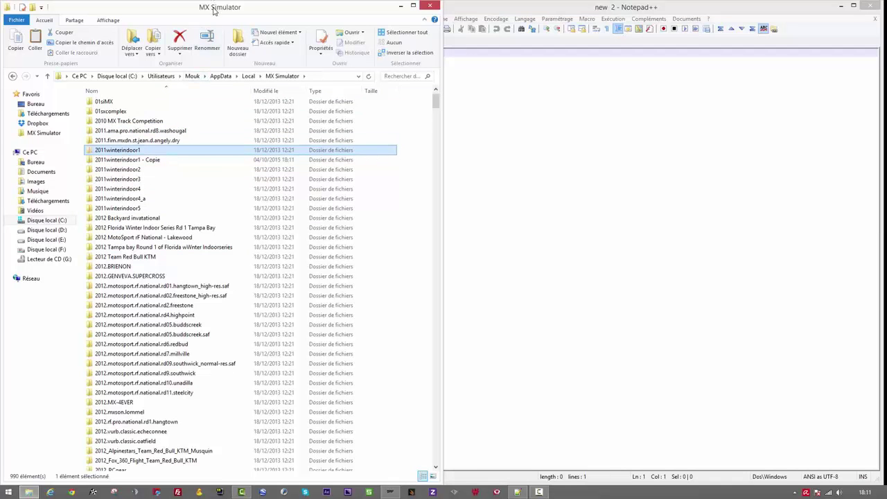
{"action": "left_click_drag", "start_coordinate": [215, 9], "coordinate": [490, 45]}
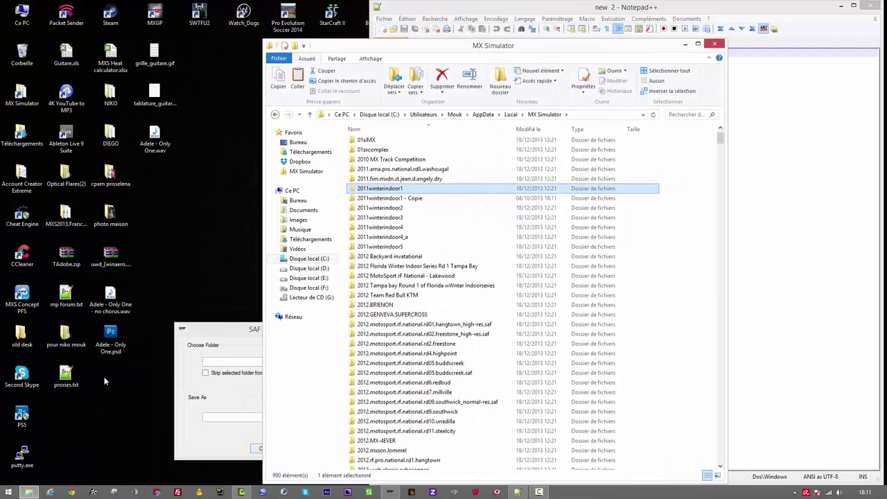
{"action": "left_click_drag", "start_coordinate": [380, 188], "coordinate": [81, 415]}
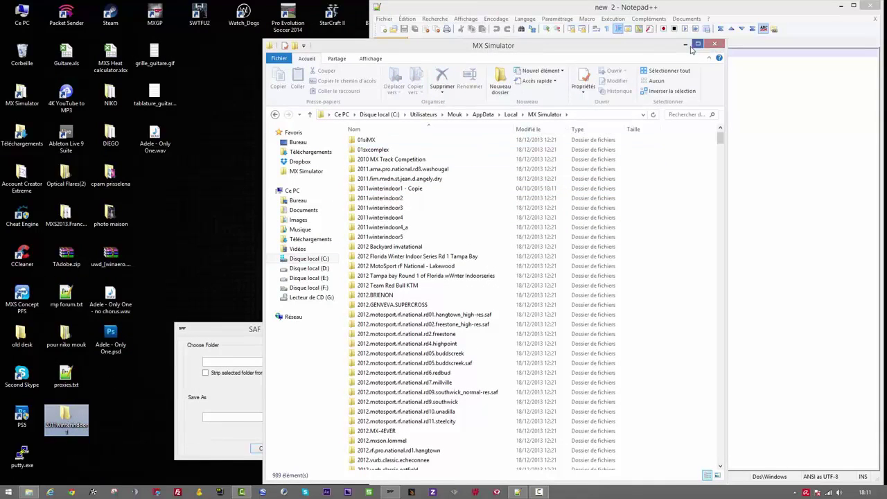
{"action": "left_click", "coordinate": [714, 44]}
{"action": "double_click", "coordinate": [48, 416]}
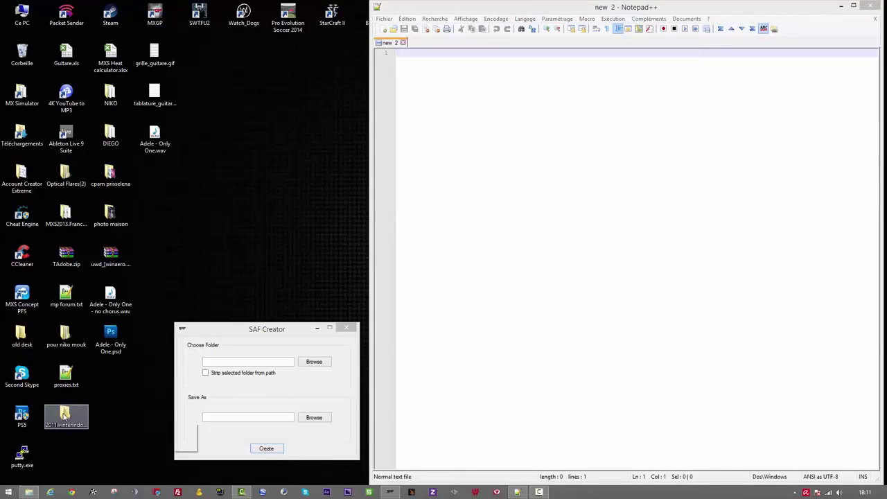
Step: Move all texture images into 2011winterindoor1 and delete the empty textures folder
{"action": "left_click_drag", "start_coordinate": [369, 8], "coordinate": [2, 6]}
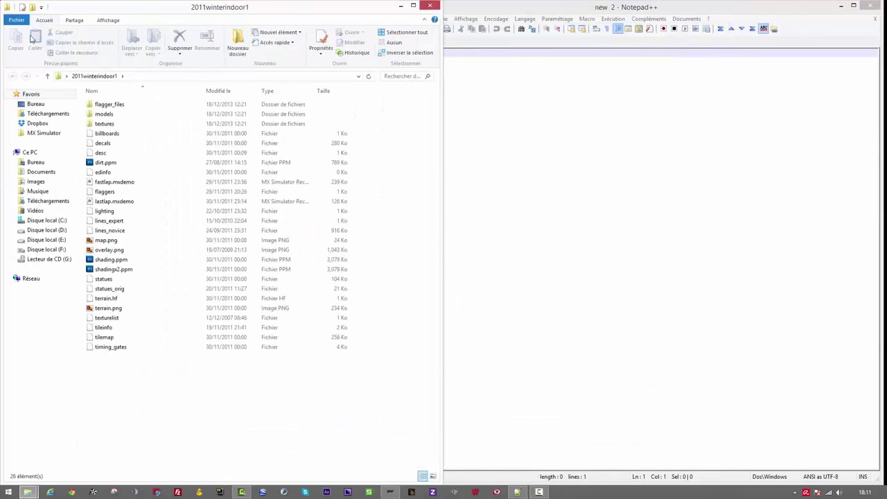
{"action": "double_click", "coordinate": [115, 128]}
{"action": "key", "text": "ctrl+a"}
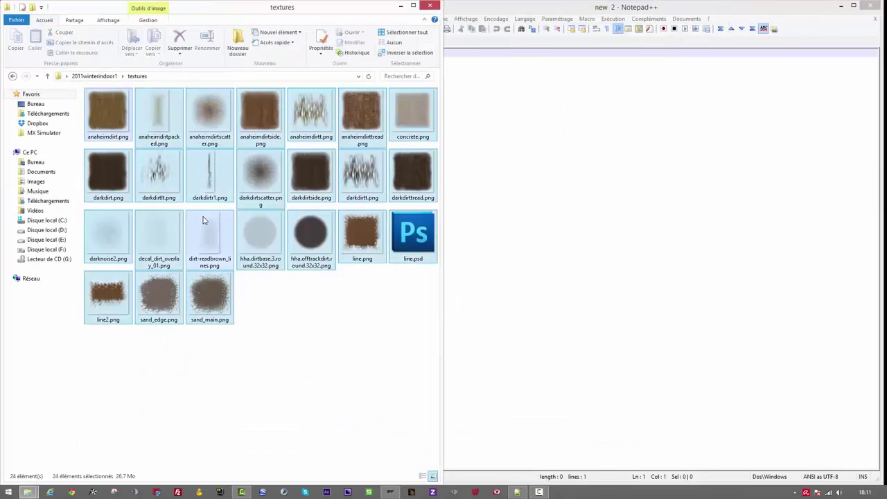
{"action": "key", "text": "ctrl+x"}
{"action": "key", "text": "alt+Up"}
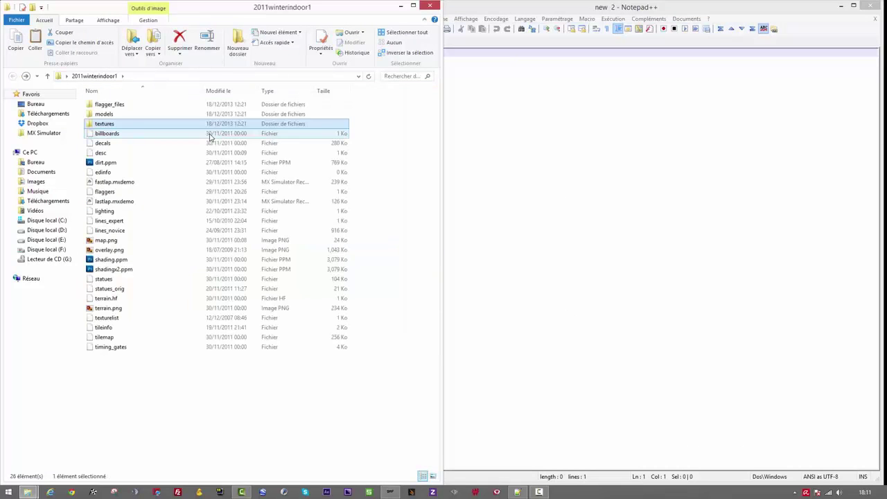
{"action": "key", "text": "ctrl+v"}
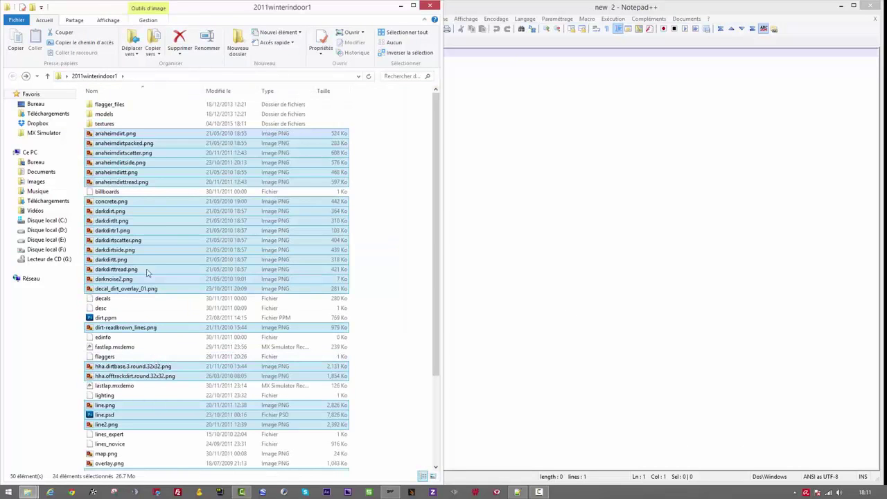
{"action": "double_click", "coordinate": [109, 124]}
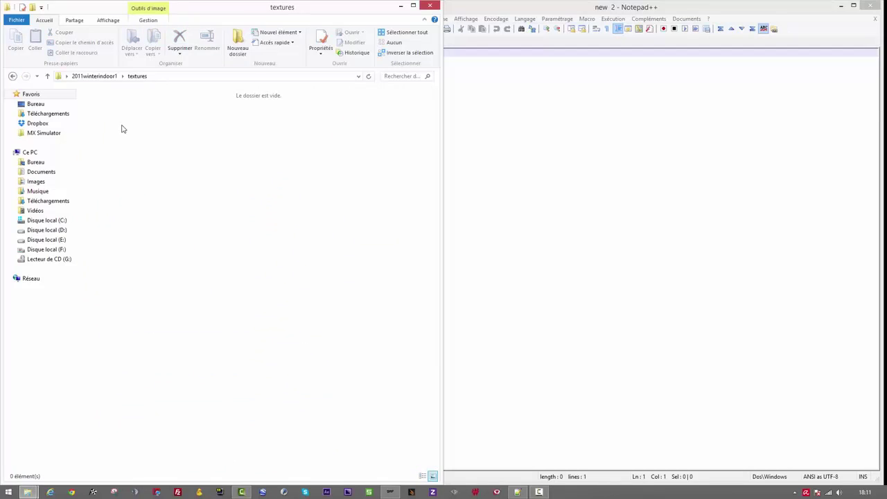
{"action": "key", "text": "alt+Up"}
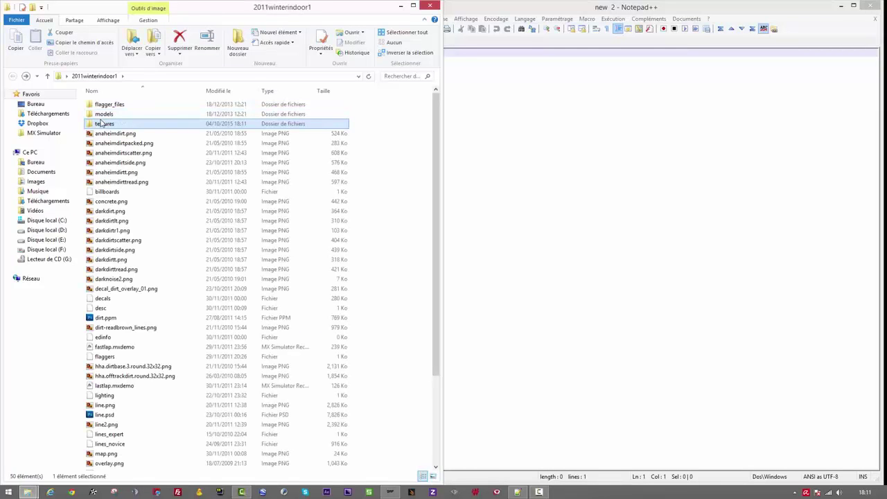
{"action": "key", "text": "Delete"}
{"action": "key", "text": "Return"}
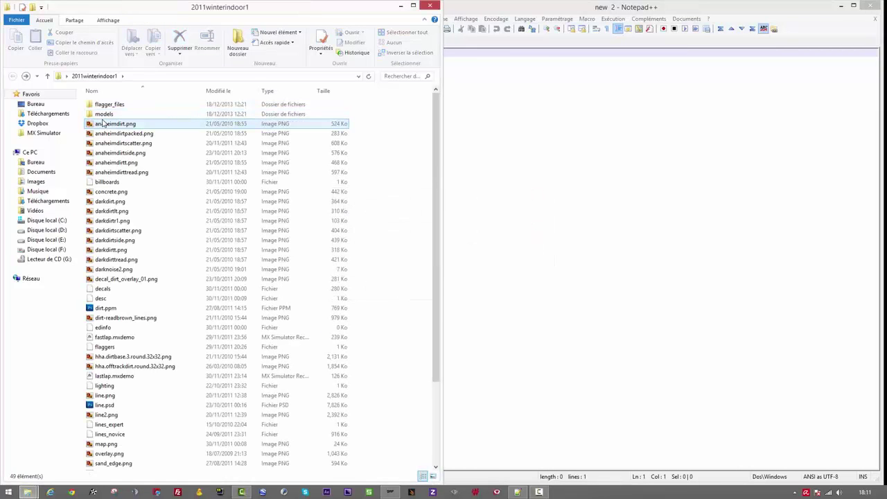
Step: Move the 39 stadium files up into models and delete the empty stadium folder
{"action": "double_click", "coordinate": [107, 117]}
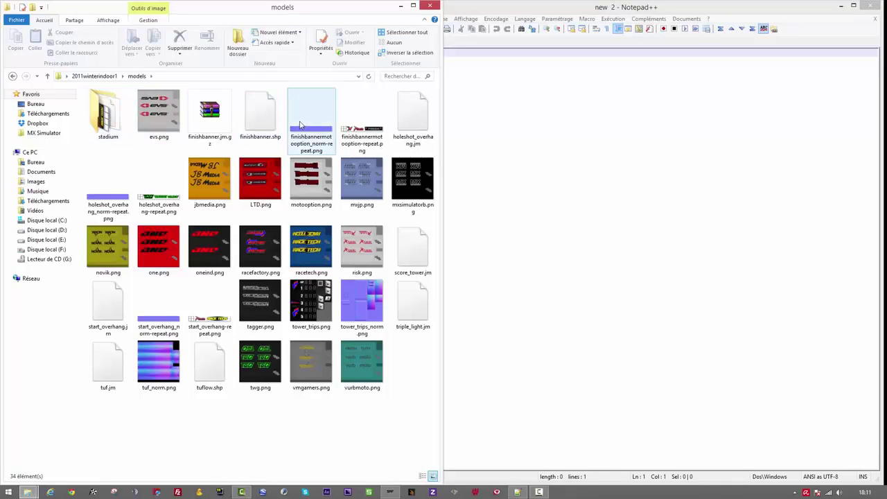
{"action": "double_click", "coordinate": [109, 118]}
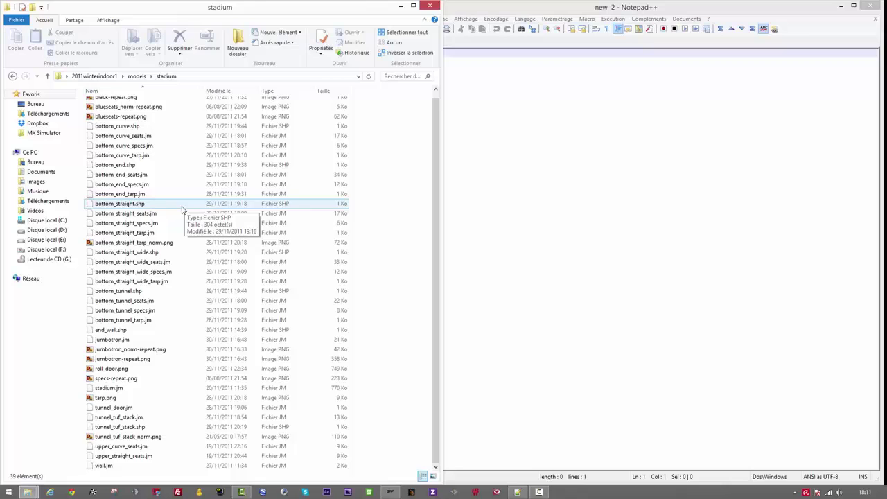
{"action": "key", "text": "ctrl+a"}
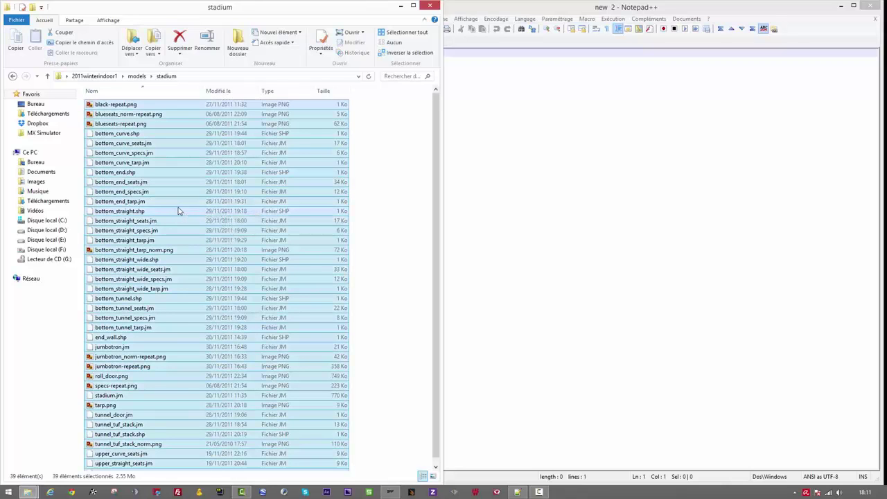
{"action": "key", "text": "Delete"}
{"action": "key", "text": "BackSpace"}
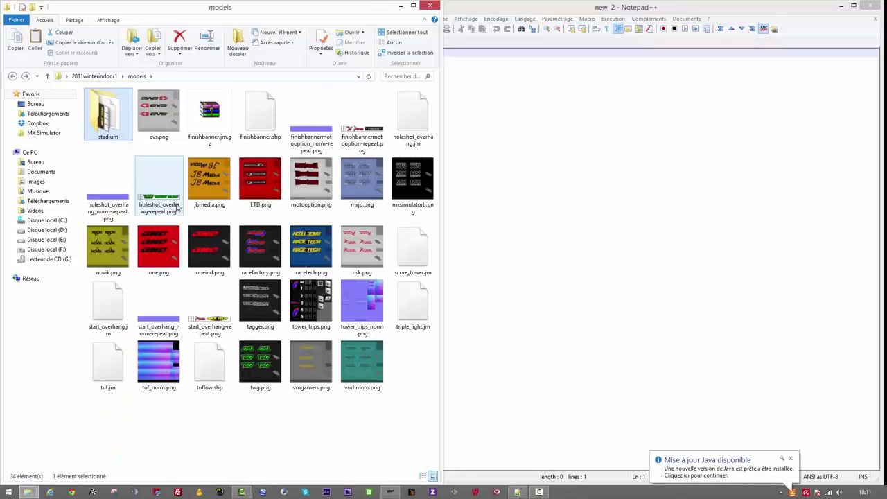
{"action": "left_click", "coordinate": [210, 427]}
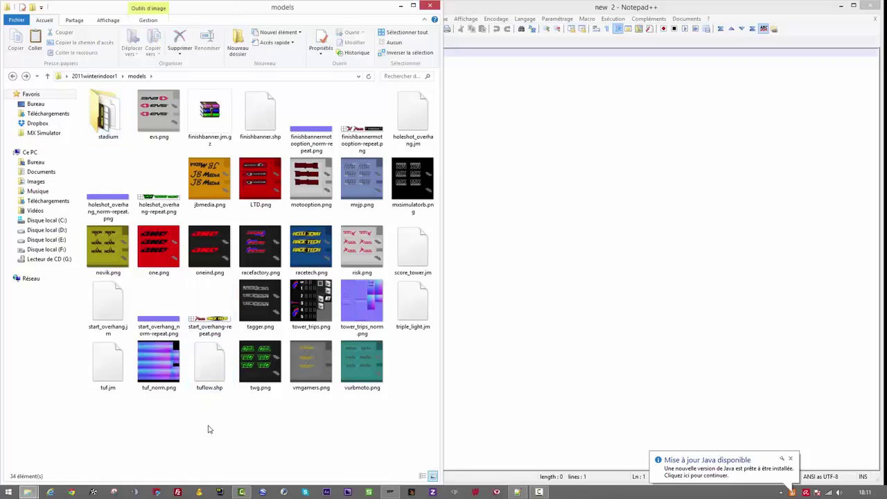
{"action": "key", "text": "ctrl+v"}
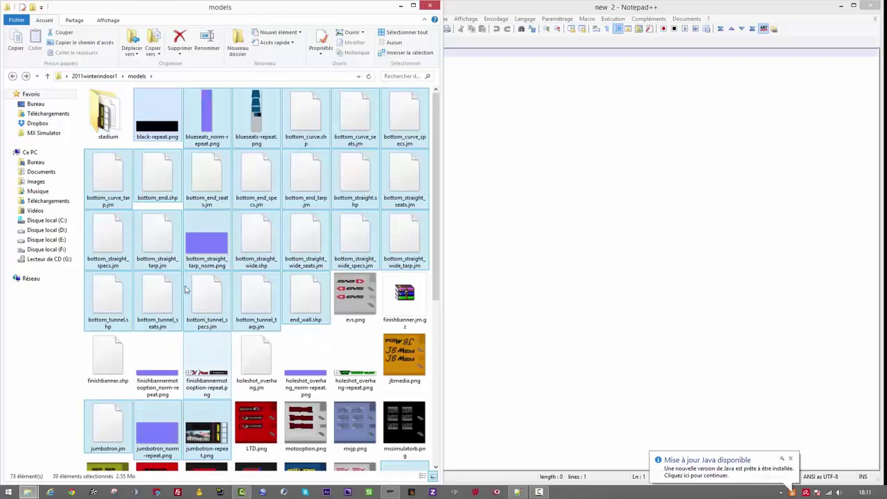
{"action": "double_click", "coordinate": [103, 122]}
{"action": "key", "text": "BackSpace"}
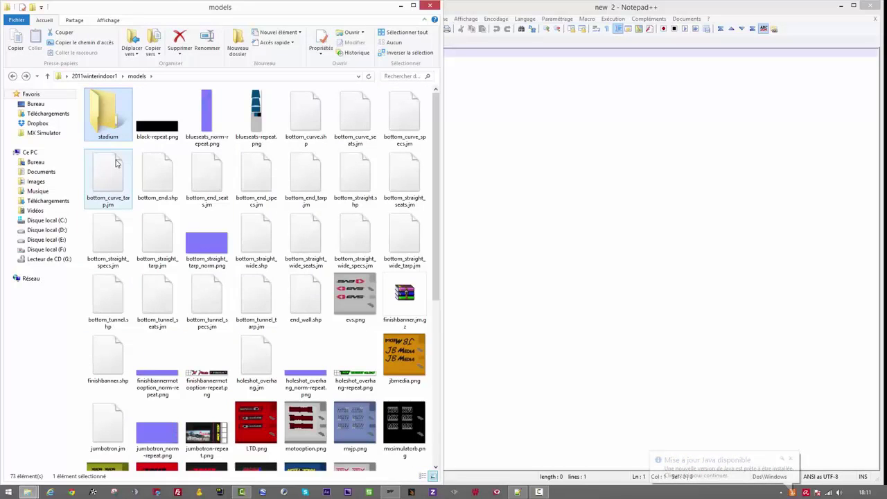
{"action": "key", "text": "Delete"}
{"action": "key", "text": "Return"}
Step: Move all 72 model files into 2011winterindoor1 and delete the empty models folder
{"action": "key", "text": "ctrl+a"}
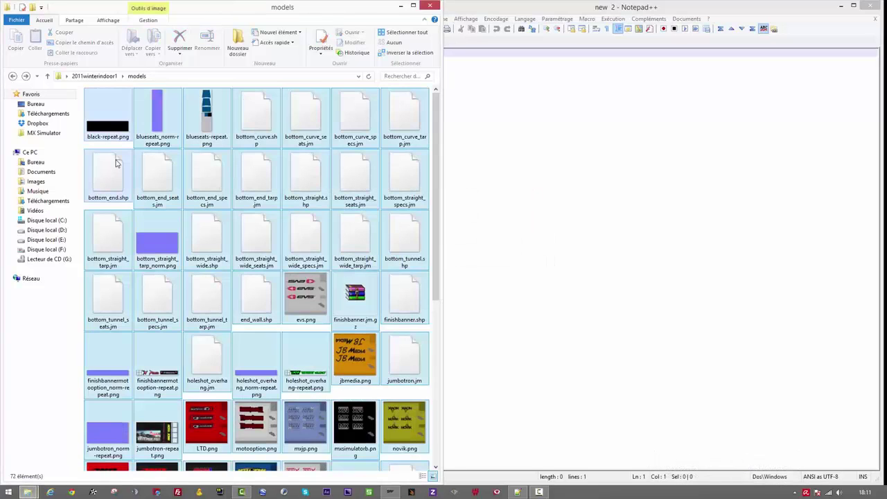
{"action": "key", "text": "ctrl+x"}
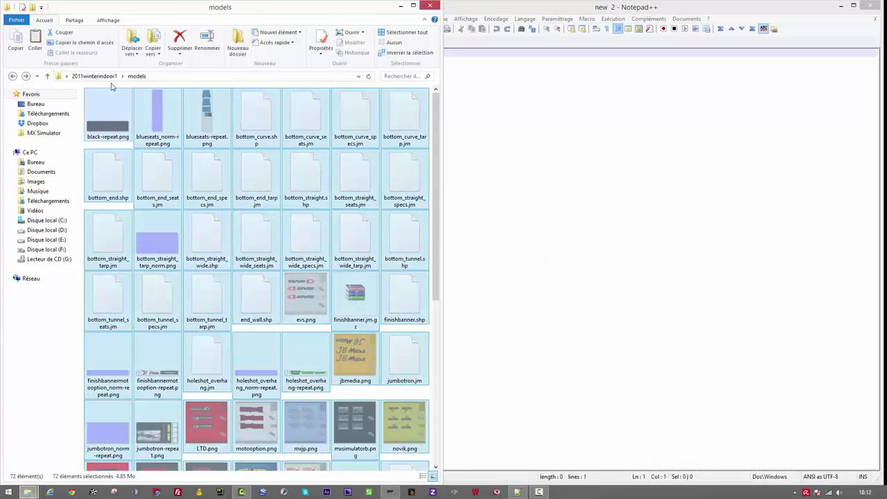
{"action": "left_click", "coordinate": [95, 75]}
{"action": "key", "text": "ctrl+v"}
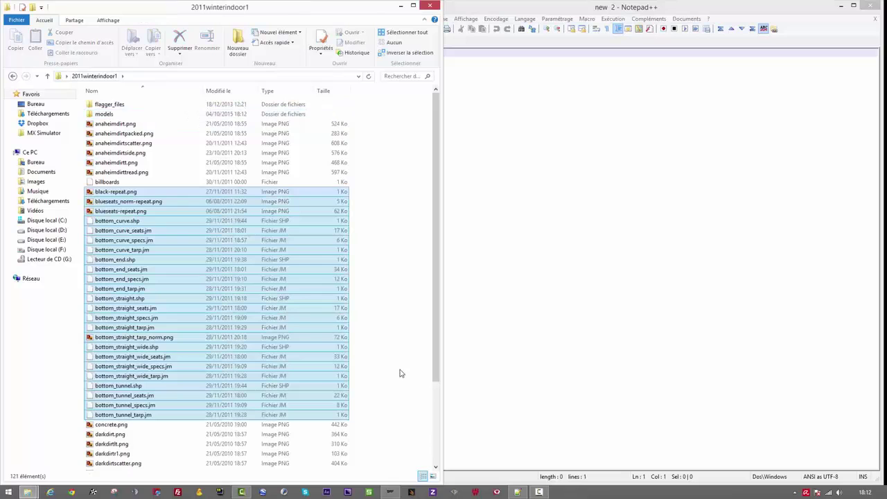
{"action": "double_click", "coordinate": [113, 115]}
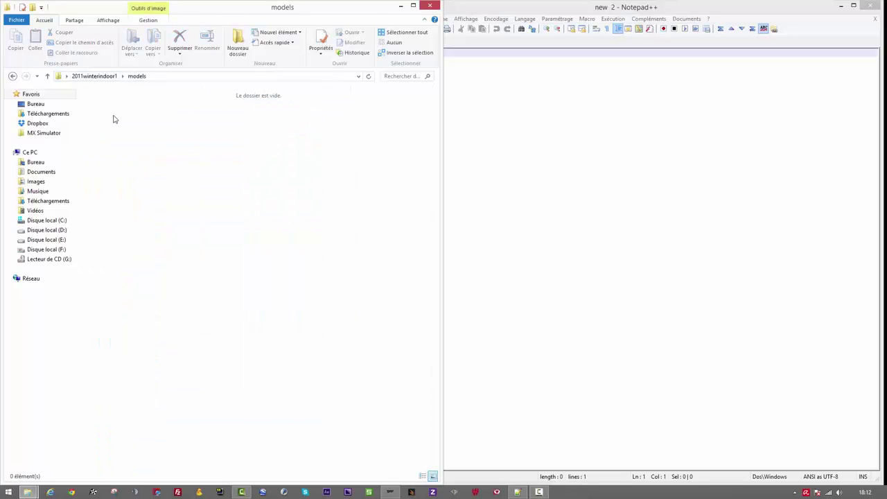
{"action": "key", "text": "BackSpace"}
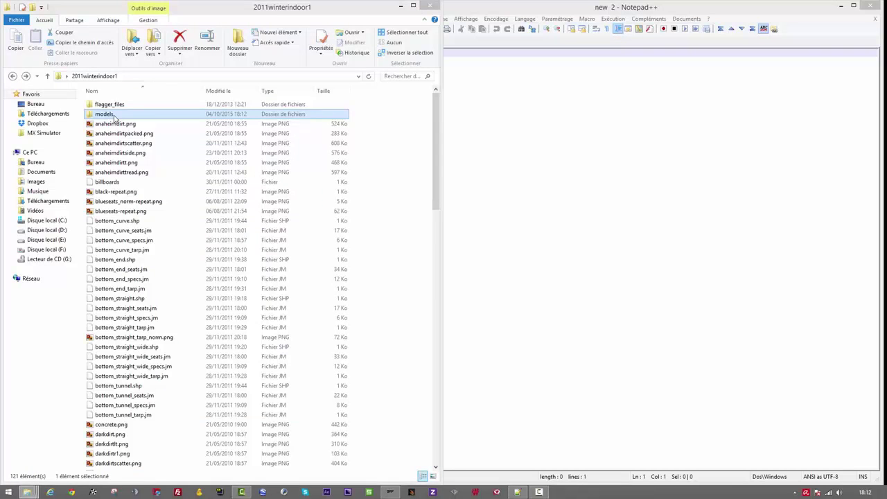
{"action": "key", "text": "Delete"}
{"action": "key", "text": "Return"}
Step: Move the five tripLight files into 2011winterindoor1 and delete the empty flagger_files folder
{"action": "double_click", "coordinate": [115, 107]}
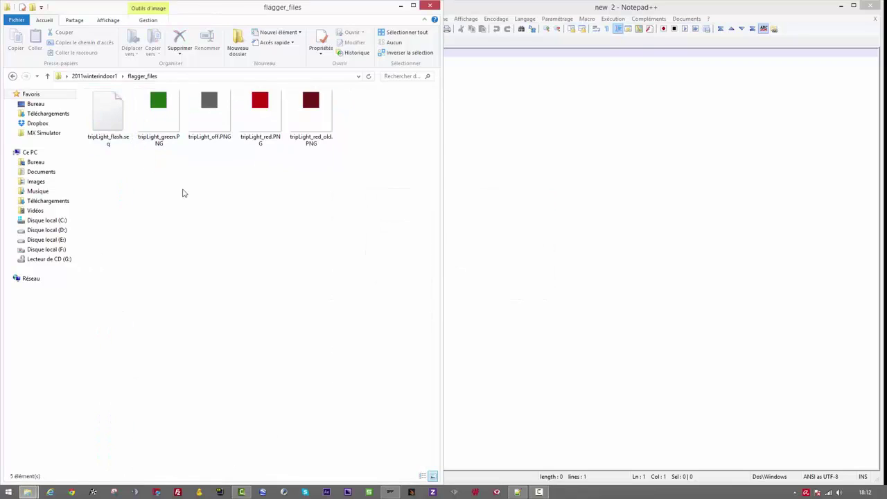
{"action": "key", "text": "ctrl+a"}
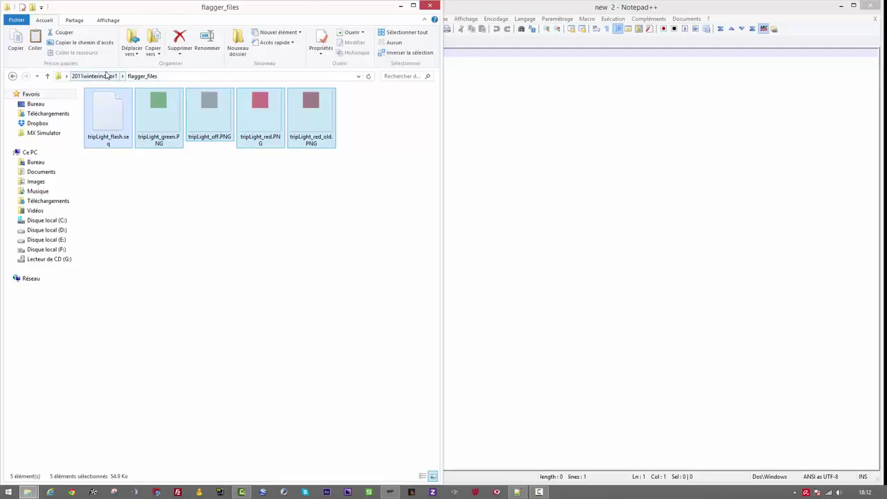
{"action": "left_click", "coordinate": [104, 76]}
{"action": "key", "text": "ctrl+v"}
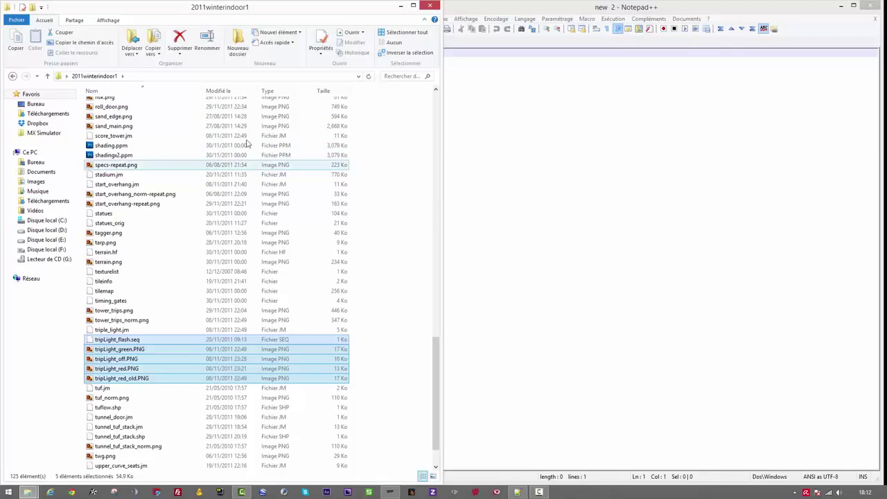
{"action": "scroll", "coordinate": [205, 172], "scroll_direction": "up", "scroll_amount": 10}
{"action": "scroll", "coordinate": [167, 151], "scroll_direction": "up", "scroll_amount": 15}
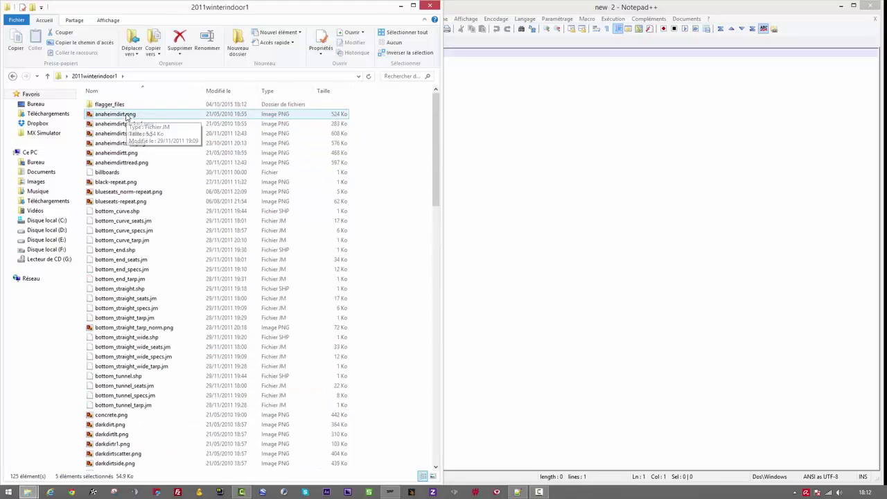
{"action": "left_click", "coordinate": [128, 105]}
{"action": "double_click", "coordinate": [129, 110]}
{"action": "key", "text": "BackSpace"}
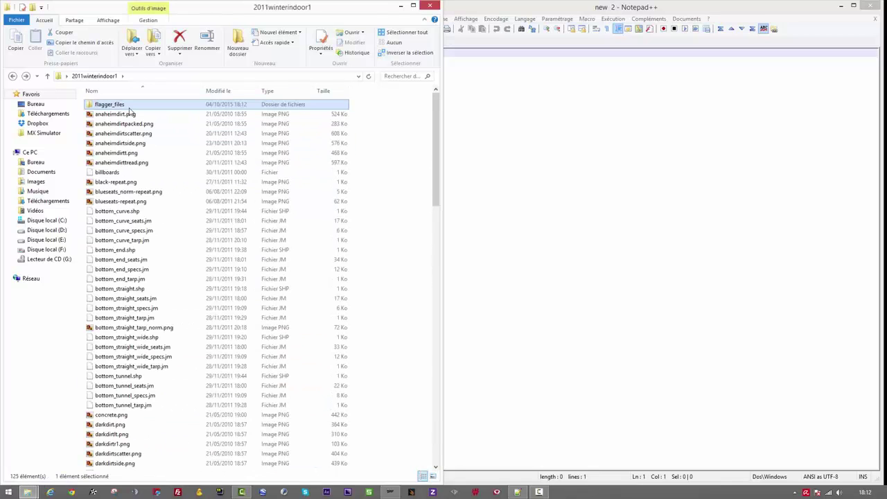
{"action": "key", "text": "Delete"}
{"action": "key", "text": "Return"}
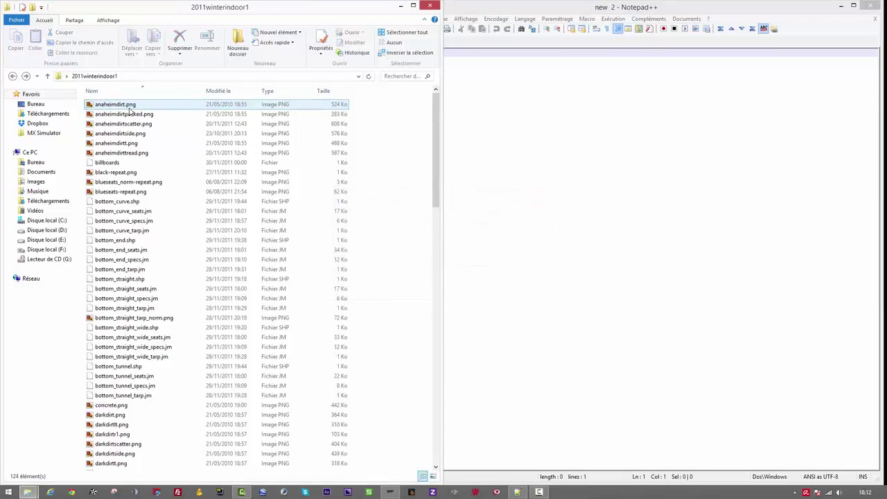
Step: Select the decals, statues, lighting and flaggers files together
{"action": "scroll", "coordinate": [161, 208], "scroll_direction": "down", "scroll_amount": 13}
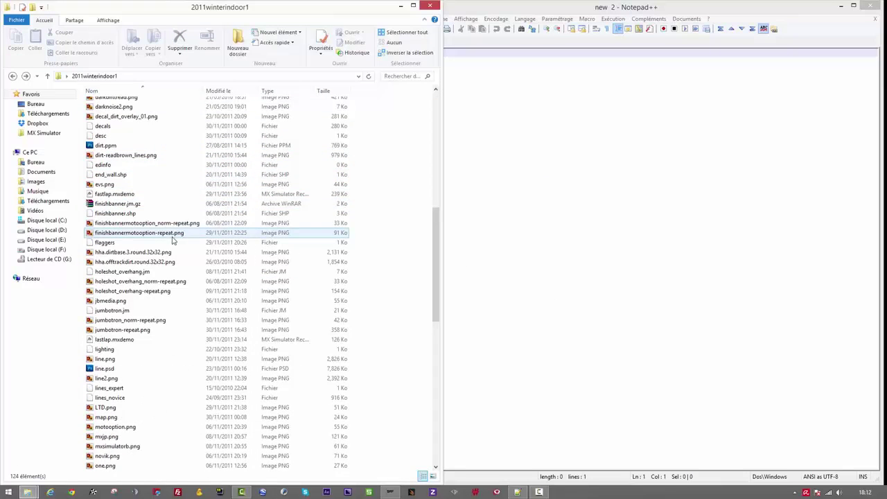
{"action": "left_click", "coordinate": [140, 129]}
{"action": "scroll", "coordinate": [154, 189], "scroll_direction": "up", "scroll_amount": 4}
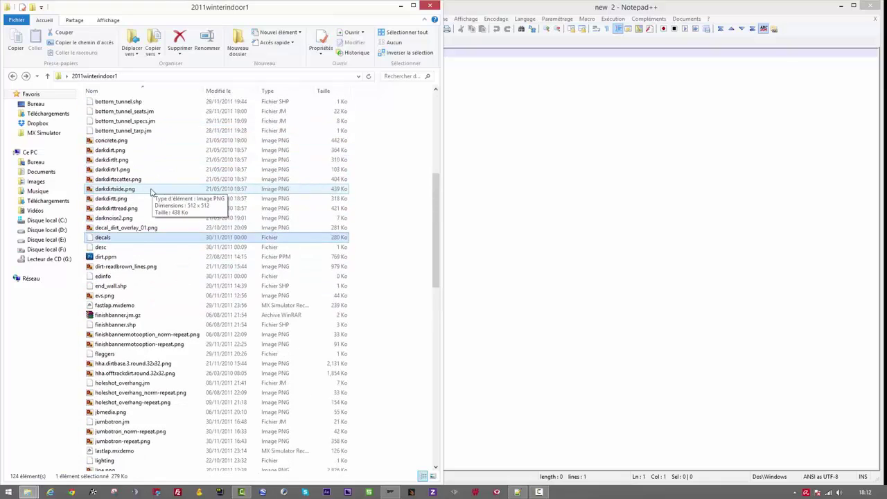
{"action": "scroll", "coordinate": [148, 198], "scroll_direction": "up", "scroll_amount": 8}
{"action": "scroll", "coordinate": [140, 202], "scroll_direction": "down", "scroll_amount": 20}
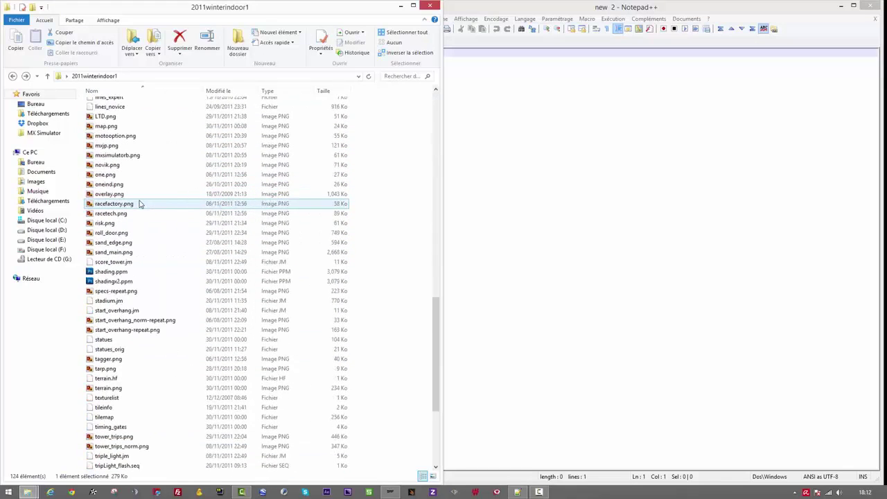
{"action": "scroll", "coordinate": [135, 215], "scroll_direction": "down", "scroll_amount": 2}
{"action": "left_click", "coordinate": [127, 284], "text": "ctrl"}
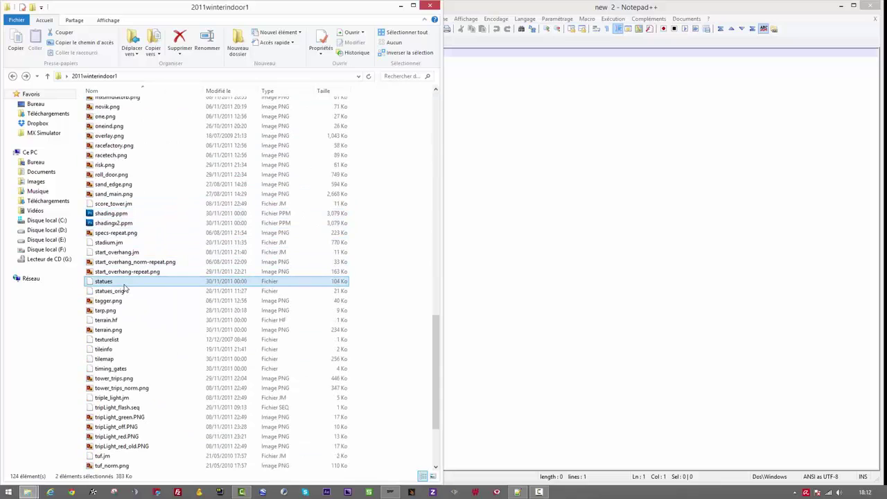
{"action": "scroll", "coordinate": [127, 243], "scroll_direction": "up", "scroll_amount": 7}
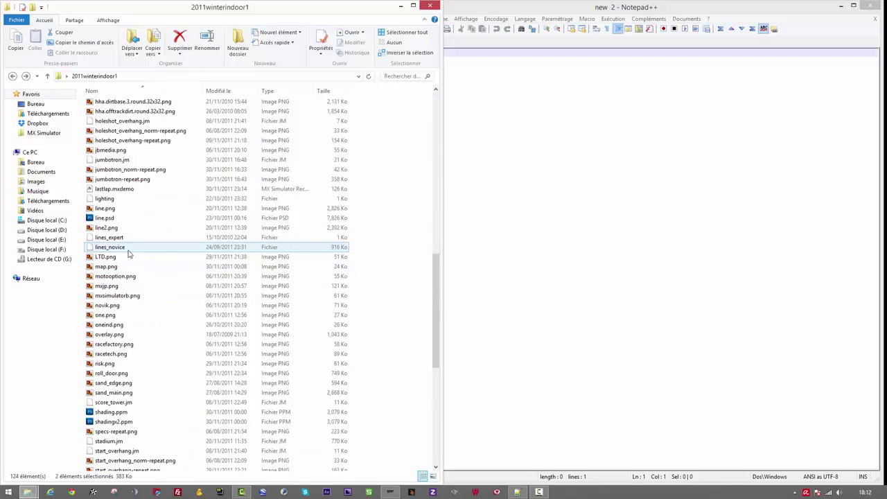
{"action": "left_click", "coordinate": [123, 200], "text": "ctrl"}
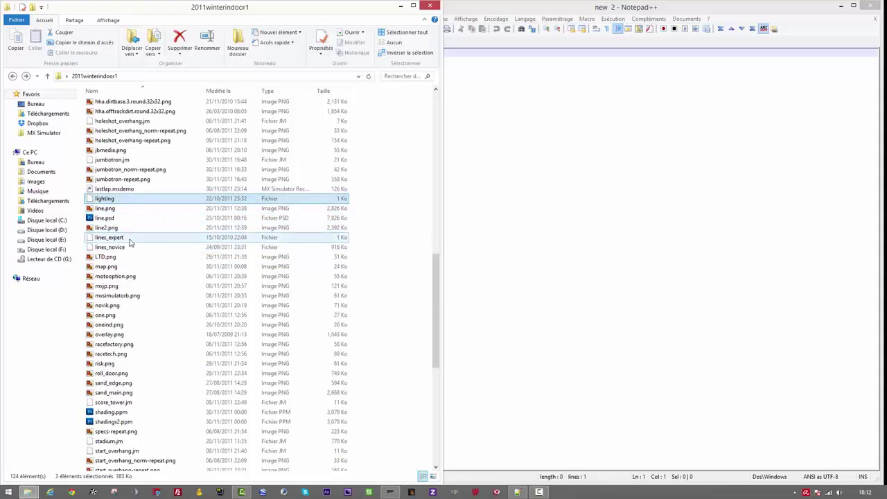
{"action": "scroll", "coordinate": [129, 239], "scroll_direction": "up", "scroll_amount": 5}
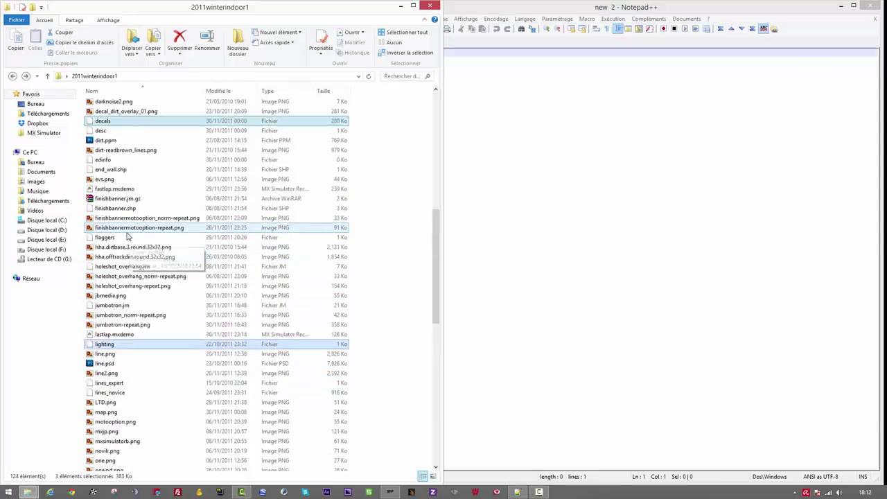
{"action": "left_click", "coordinate": [116, 238], "text": "ctrl"}
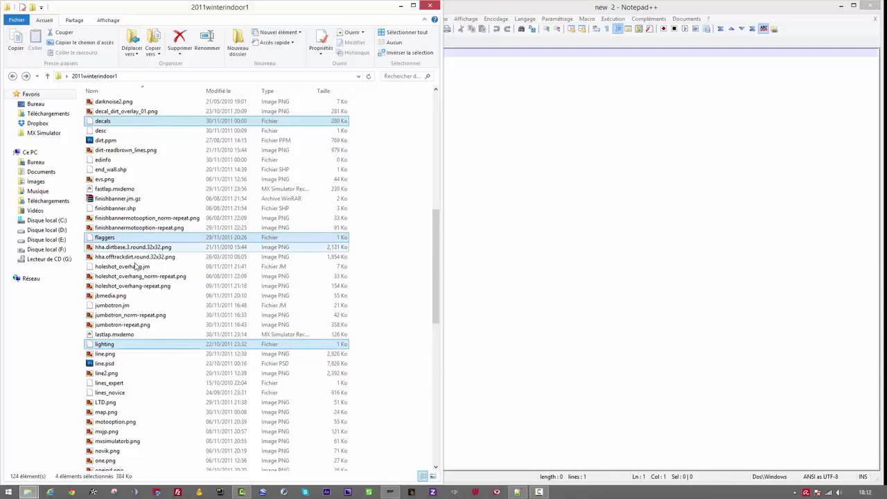
Step: Add the billboards and timing_gates files to the selection
{"action": "scroll", "coordinate": [135, 152], "scroll_direction": "down", "scroll_amount": 10}
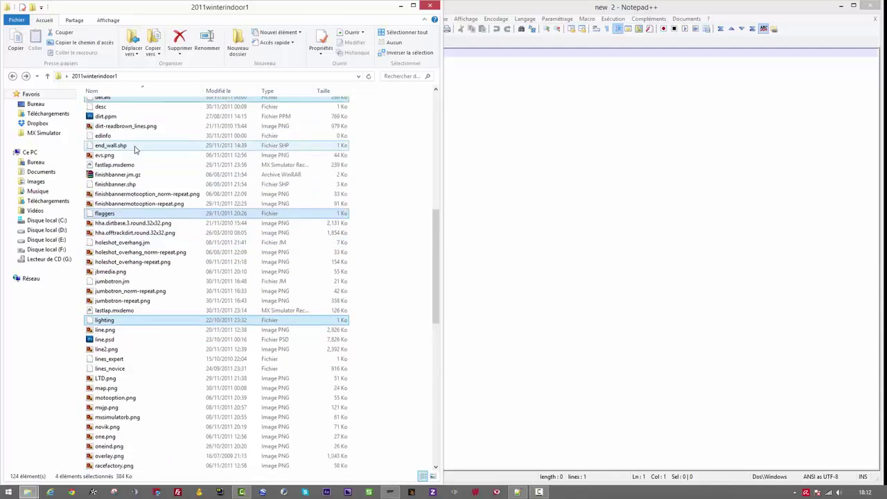
{"action": "scroll", "coordinate": [135, 154], "scroll_direction": "down", "scroll_amount": 6}
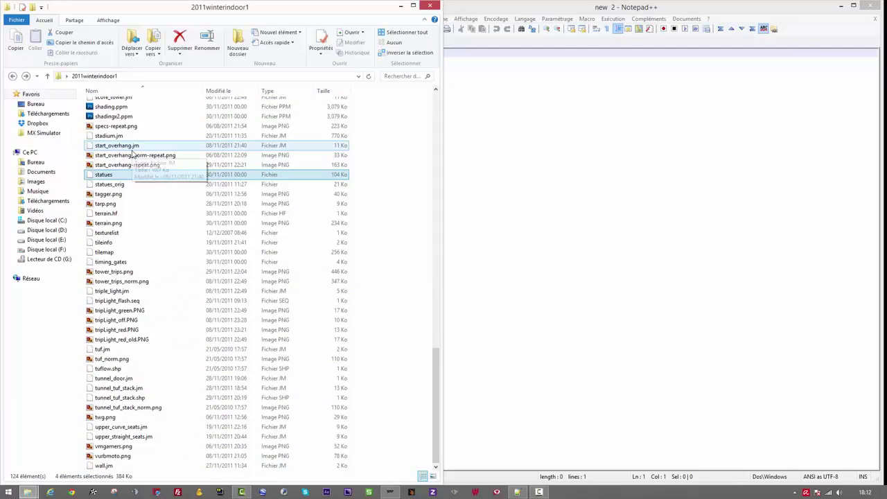
{"action": "scroll", "coordinate": [132, 154], "scroll_direction": "up", "scroll_amount": 19}
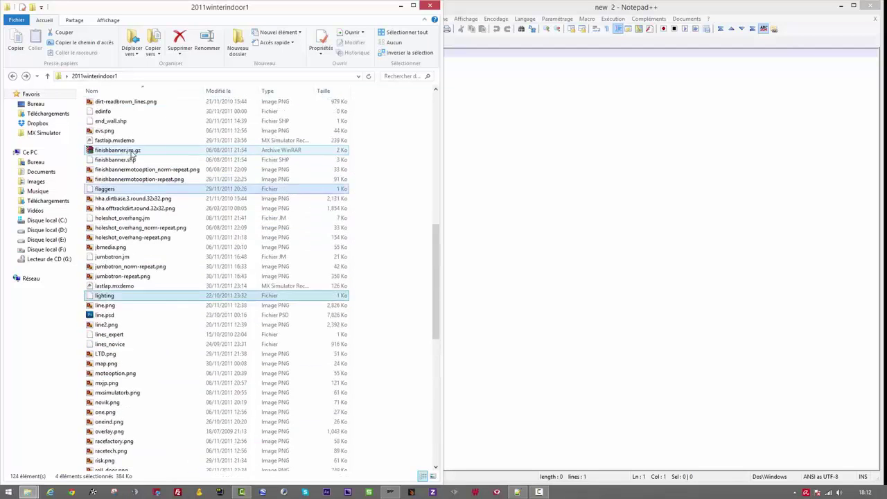
{"action": "scroll", "coordinate": [128, 174], "scroll_direction": "up", "scroll_amount": 10}
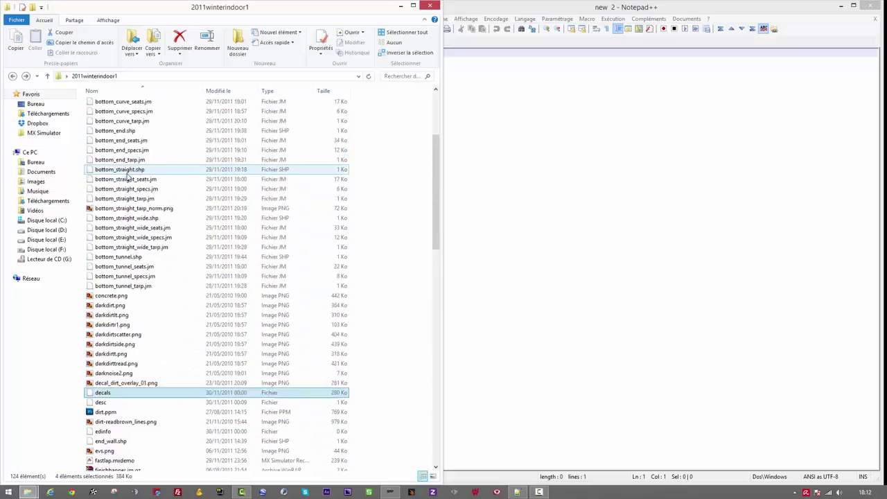
{"action": "left_click", "coordinate": [114, 163], "text": "ctrl"}
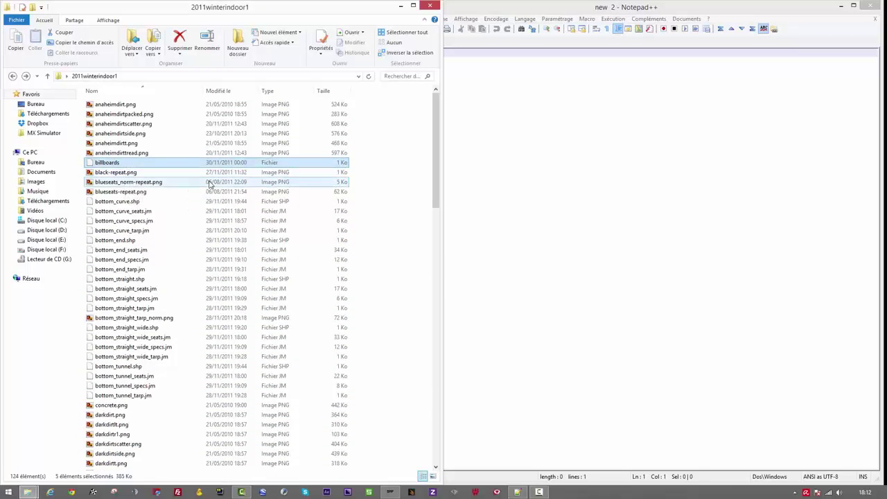
{"action": "scroll", "coordinate": [267, 132], "scroll_direction": "down", "scroll_amount": 20}
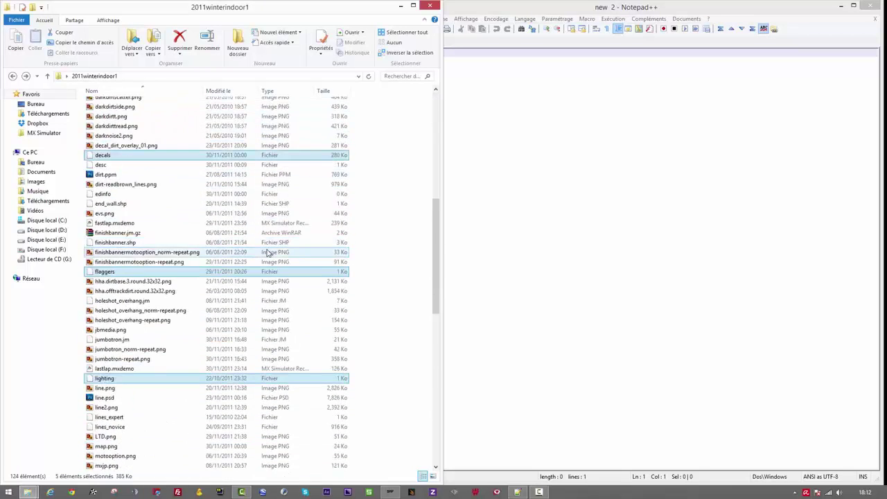
{"action": "scroll", "coordinate": [262, 278], "scroll_direction": "down", "scroll_amount": 10}
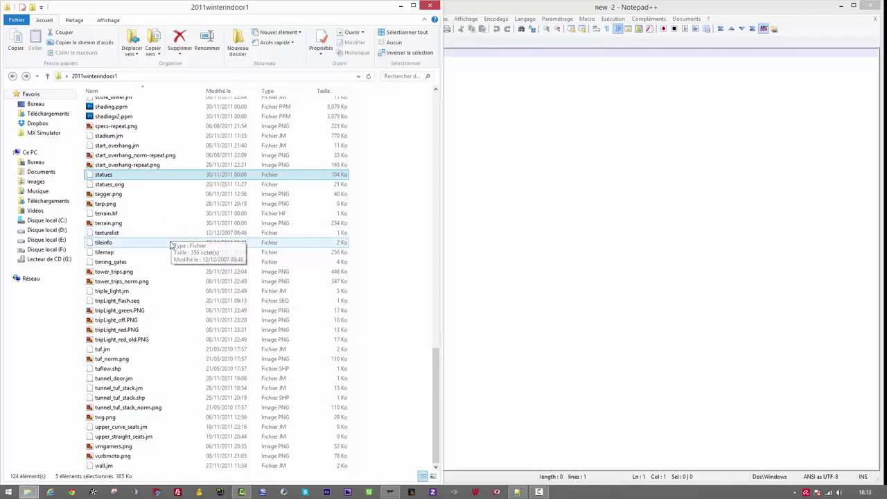
{"action": "left_click", "coordinate": [117, 213], "text": "ctrl"}
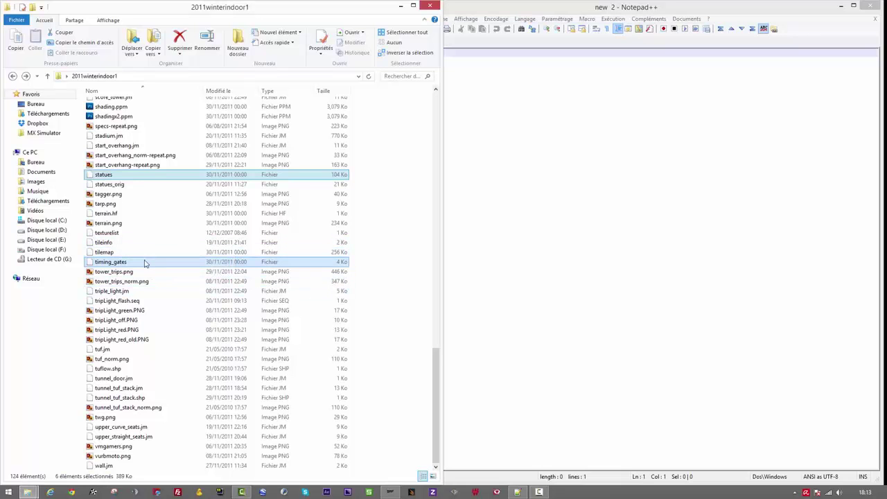
{"action": "scroll", "coordinate": [145, 270], "scroll_direction": "up", "scroll_amount": 4}
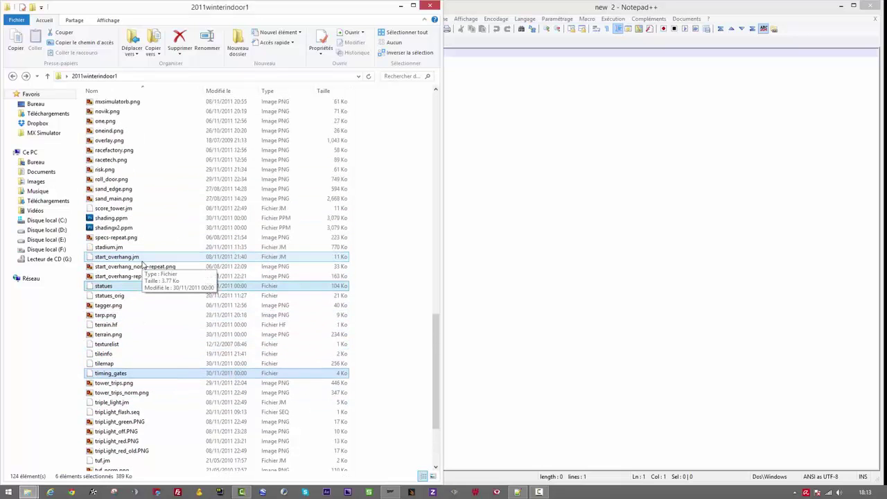
{"action": "scroll", "coordinate": [143, 266], "scroll_direction": "up", "scroll_amount": 10}
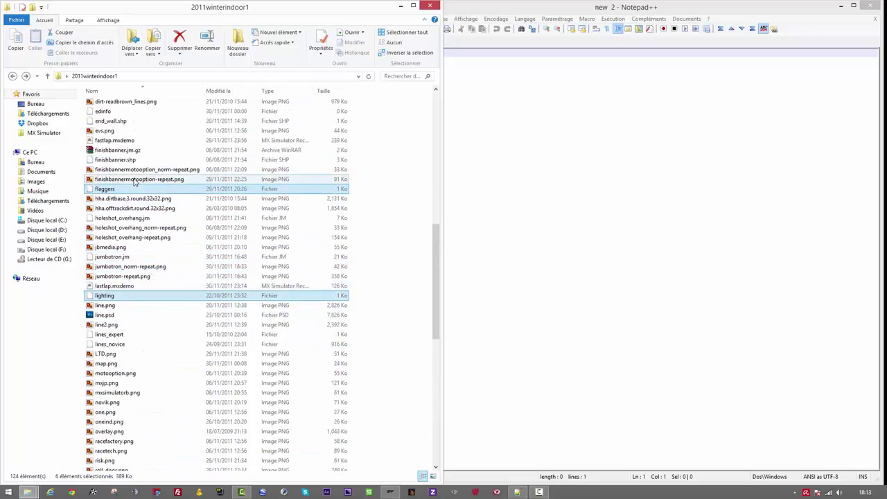
{"action": "scroll", "coordinate": [142, 255], "scroll_direction": "up", "scroll_amount": 10}
{"action": "scroll", "coordinate": [146, 258], "scroll_direction": "up", "scroll_amount": 5}
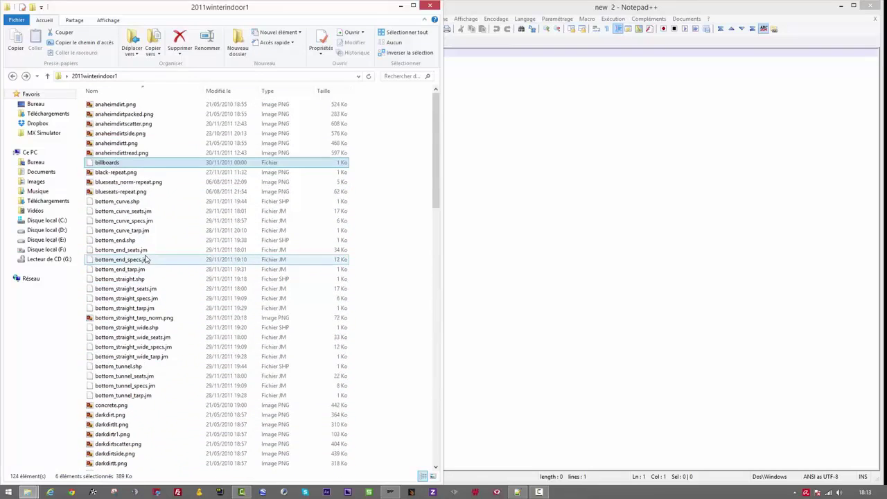
Step: Open the six selected track files in Notepad++ via Edit with Notepad++
{"action": "right_click", "coordinate": [163, 169]}
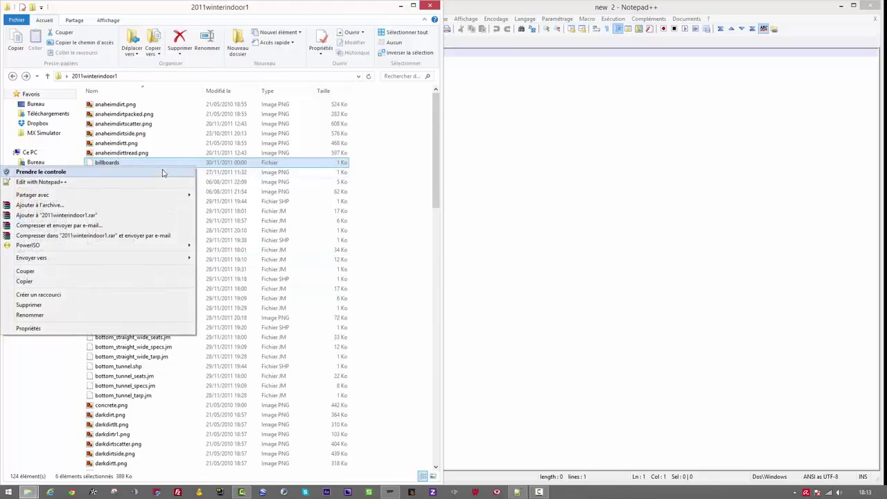
{"action": "left_click", "coordinate": [155, 183]}
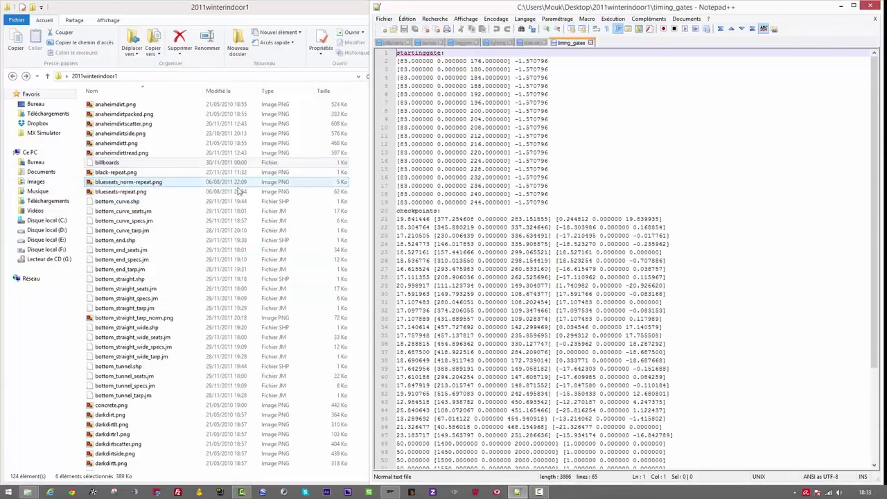
{"action": "left_click", "coordinate": [581, 160]}
{"action": "scroll", "coordinate": [571, 66], "scroll_direction": "down", "scroll_amount": 5}
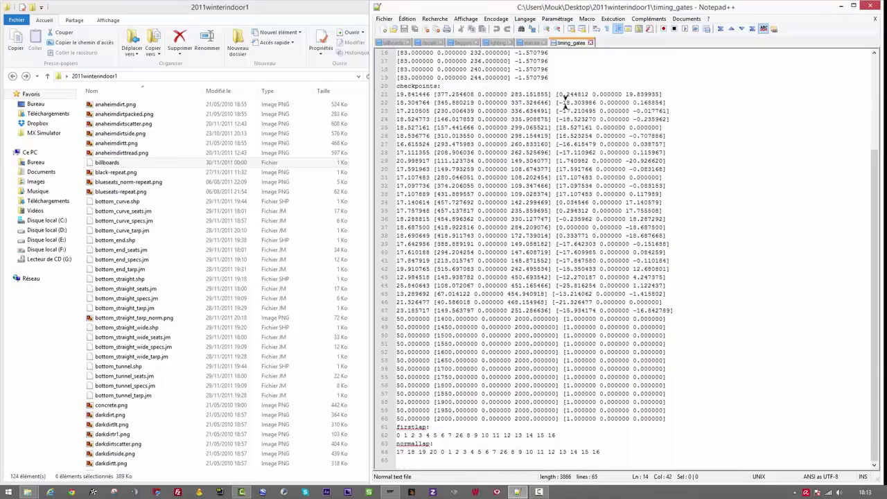
{"action": "scroll", "coordinate": [498, 352], "scroll_direction": "up", "scroll_amount": 5}
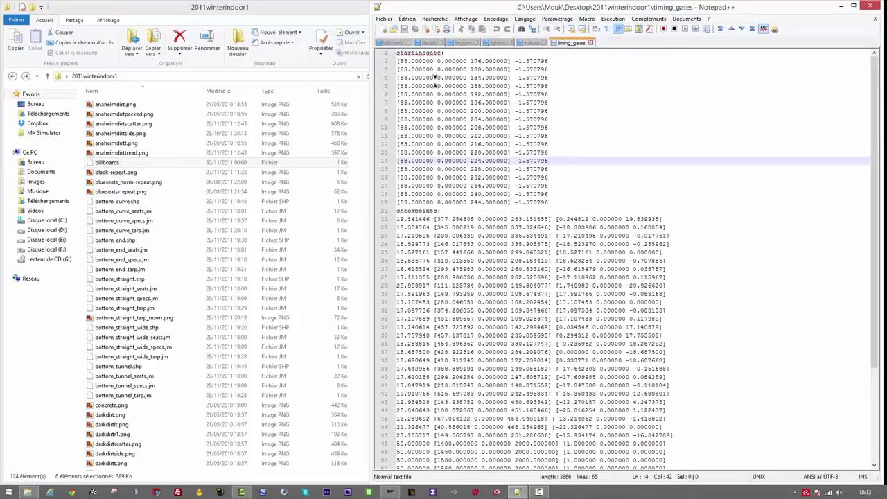
Step: Close timing_gates and inspect the billboards file's image lines, such as guy05
{"action": "left_click", "coordinate": [591, 43]}
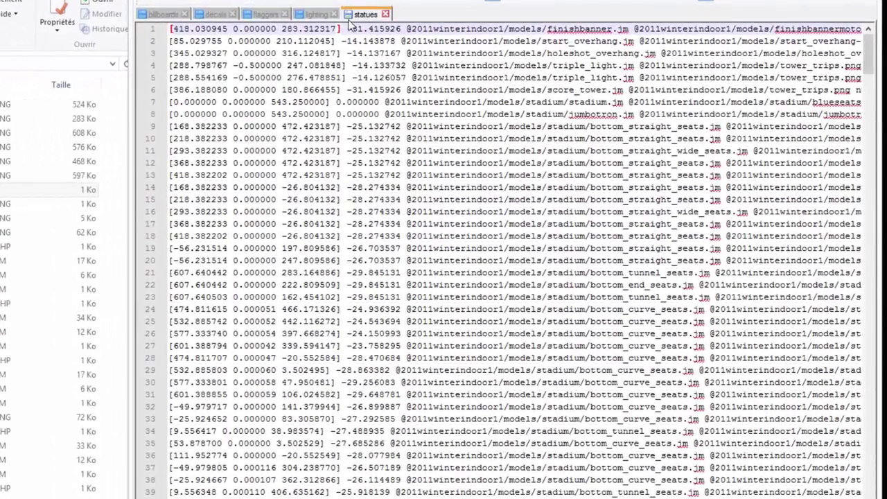
{"action": "left_click", "coordinate": [169, 15]}
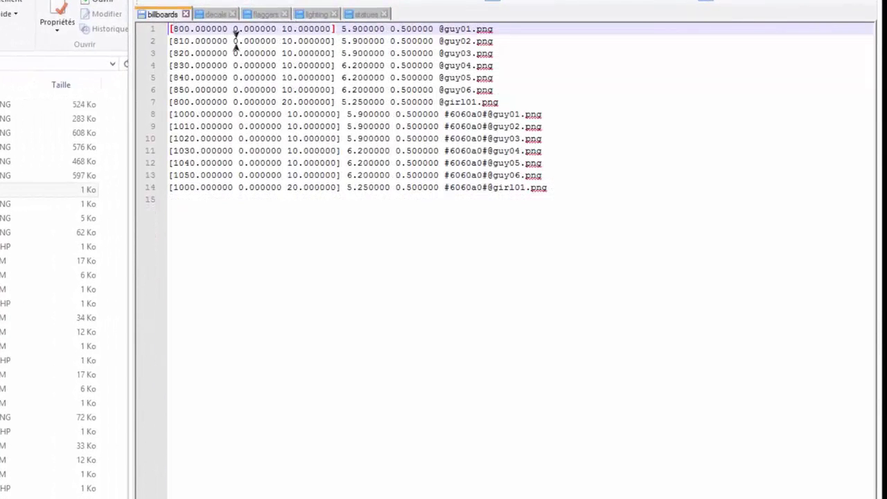
{"action": "left_click", "coordinate": [463, 66]}
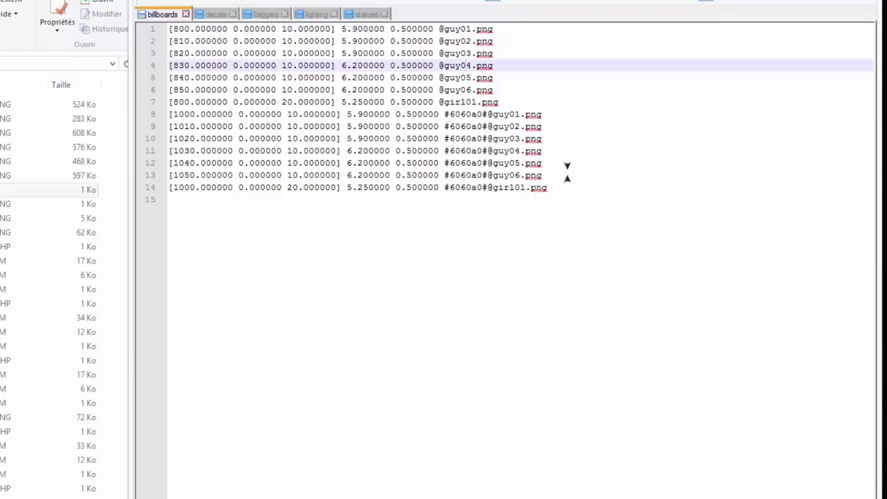
{"action": "left_click", "coordinate": [580, 192]}
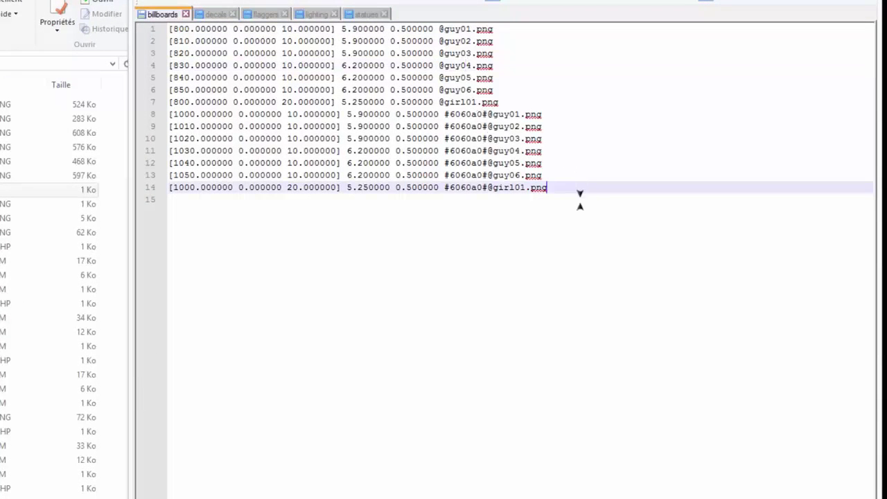
{"action": "double_click", "coordinate": [448, 77]}
Step: Close the billboards file after checking its guy05 entry
{"action": "left_click", "coordinate": [439, 77]}
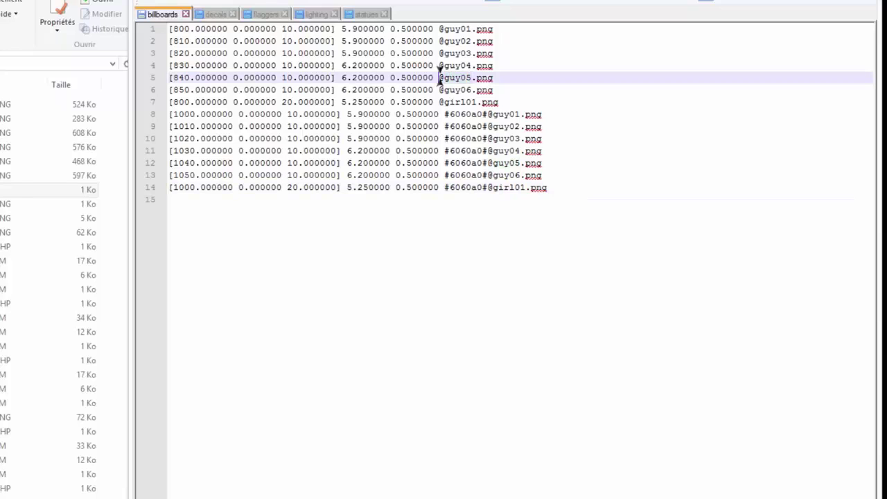
{"action": "double_click", "coordinate": [445, 78]}
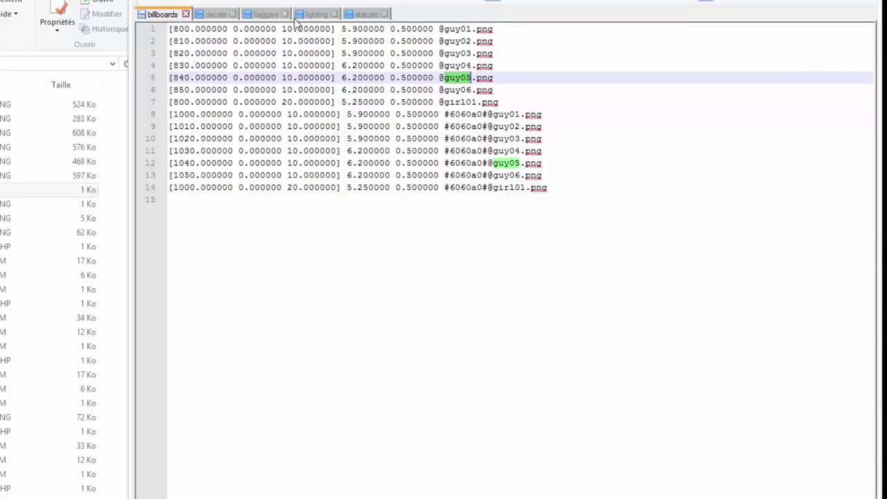
{"action": "left_click", "coordinate": [186, 14]}
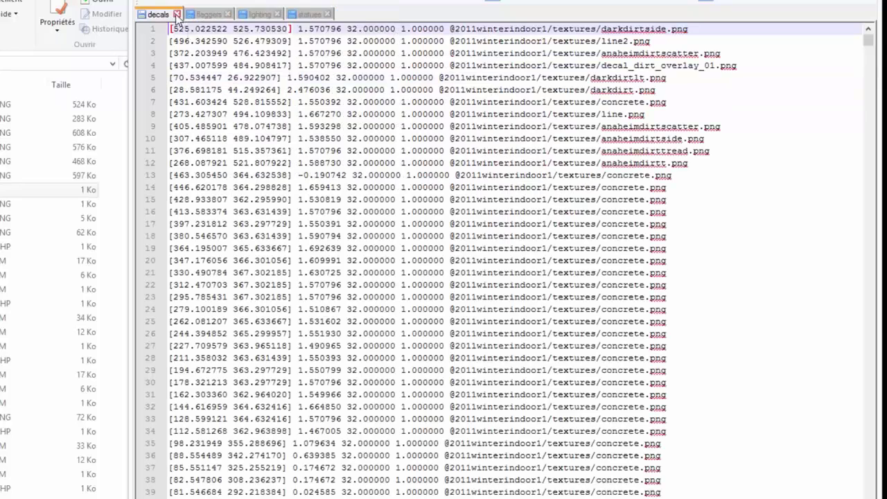
Step: In the decals file, select 'textures/' in line 1's texture path
{"action": "double_click", "coordinate": [575, 115]}
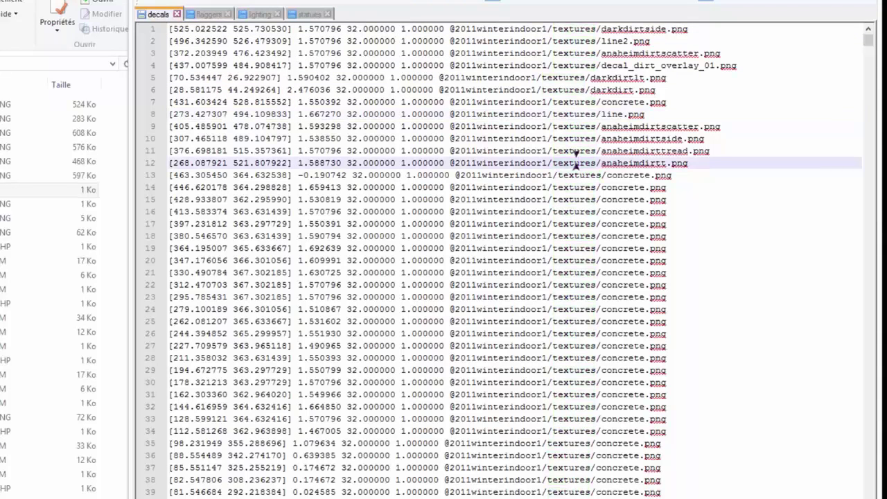
{"action": "left_click", "coordinate": [555, 114]}
{"action": "double_click", "coordinate": [555, 115]}
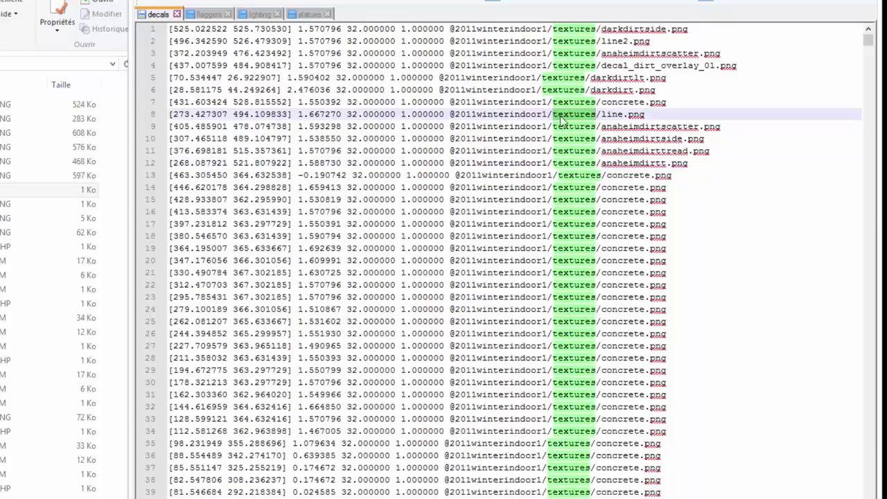
{"action": "scroll", "coordinate": [562, 122], "scroll_direction": "down", "scroll_amount": 13}
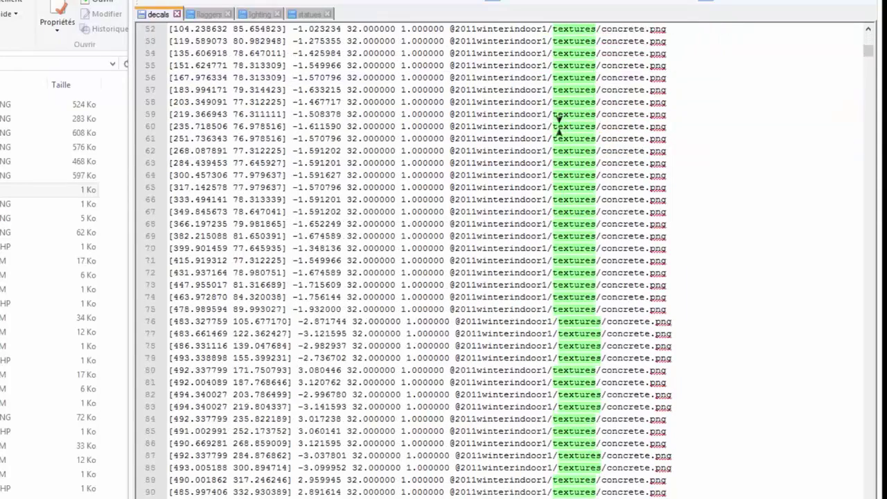
{"action": "scroll", "coordinate": [558, 125], "scroll_direction": "up", "scroll_amount": 13}
{"action": "left_click", "coordinate": [564, 84]}
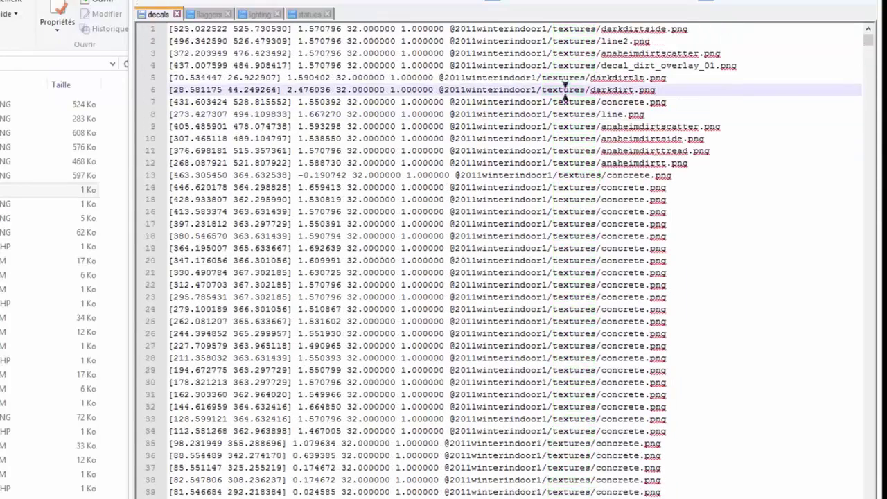
{"action": "left_click", "coordinate": [555, 28]}
{"action": "left_click_drag", "start_coordinate": [560, 28], "coordinate": [599, 28]}
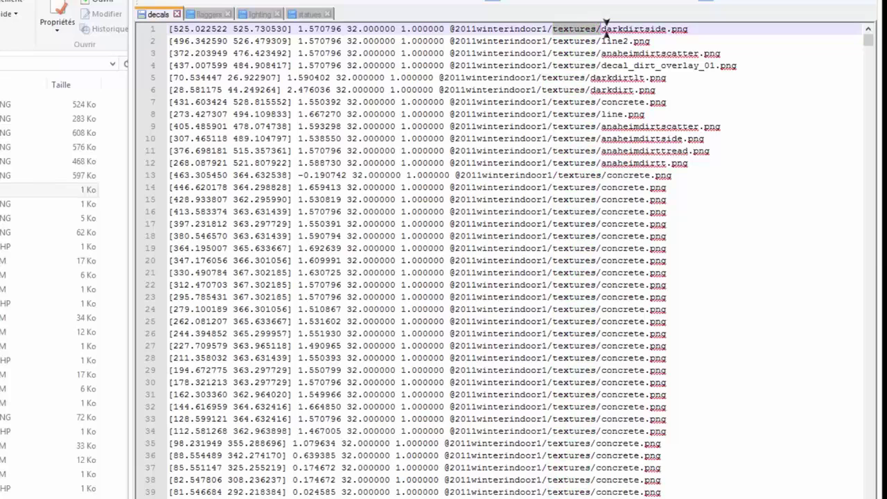
Step: Replace every 'textures/' in decals with nothing, stripping 2824 occurrences
{"action": "key", "text": "ctrl+f"}
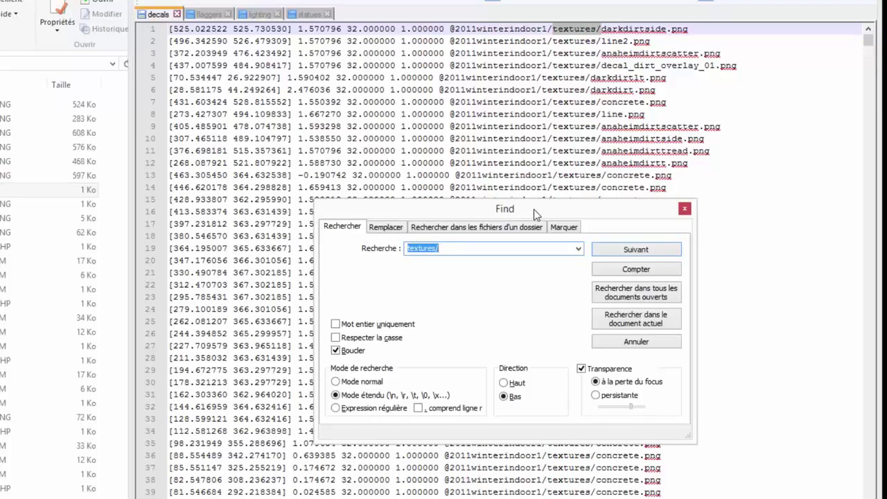
{"action": "left_click_drag", "start_coordinate": [534, 209], "coordinate": [437, 182]}
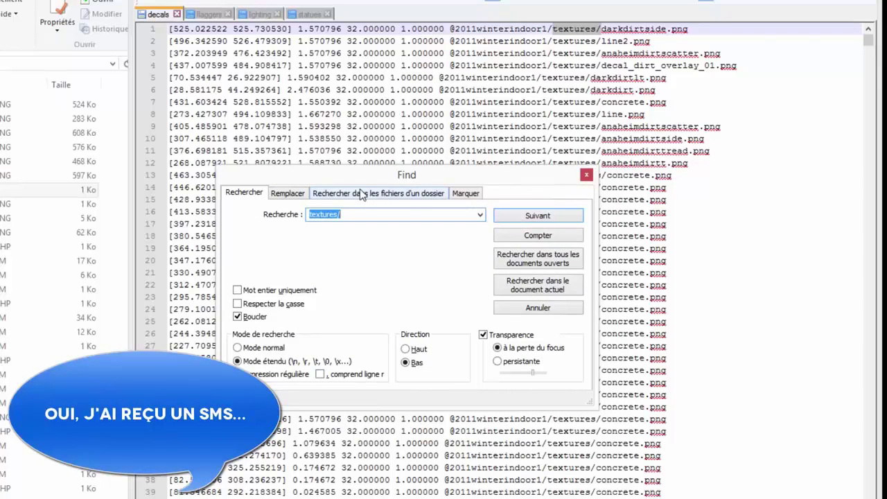
{"action": "left_click", "coordinate": [289, 193]}
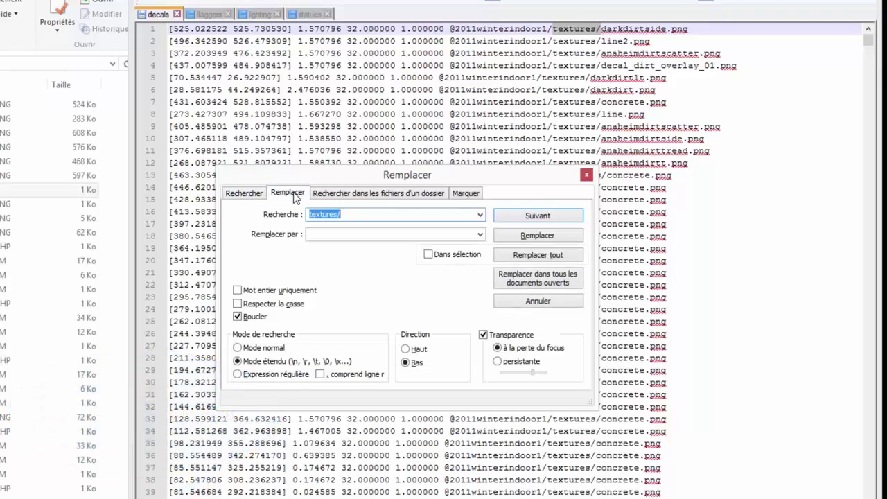
{"action": "left_click", "coordinate": [334, 234]}
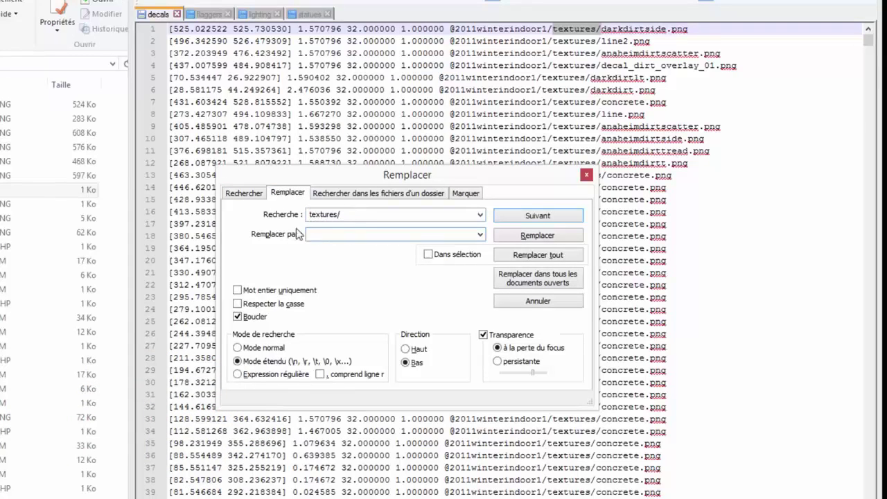
{"action": "left_click", "coordinate": [552, 257]}
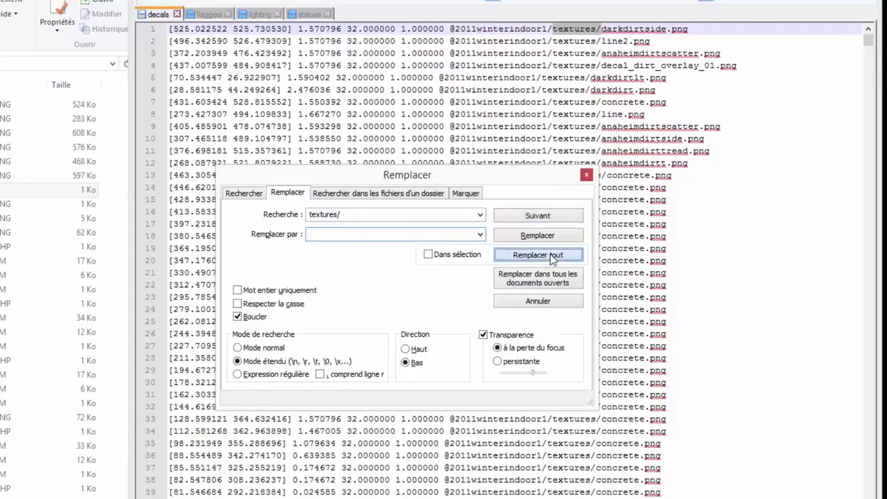
{"action": "left_click_drag", "start_coordinate": [508, 174], "coordinate": [178, 134]}
{"action": "scroll", "coordinate": [686, 302], "scroll_direction": "down", "scroll_amount": 20}
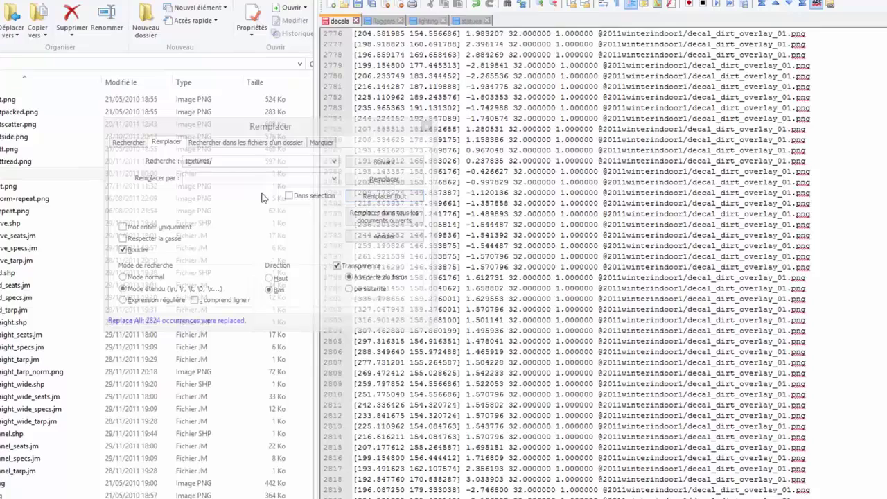
Step: Close decals and select 'flagger_files/' on line 21 of the flaggers file
{"action": "left_click", "coordinate": [356, 21]}
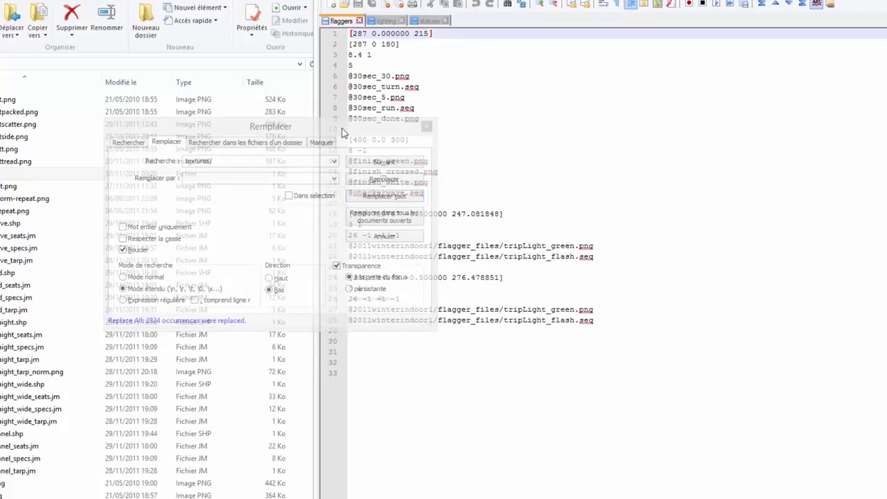
{"action": "left_click_drag", "start_coordinate": [342, 128], "coordinate": [212, 134]}
{"action": "double_click", "coordinate": [456, 256]}
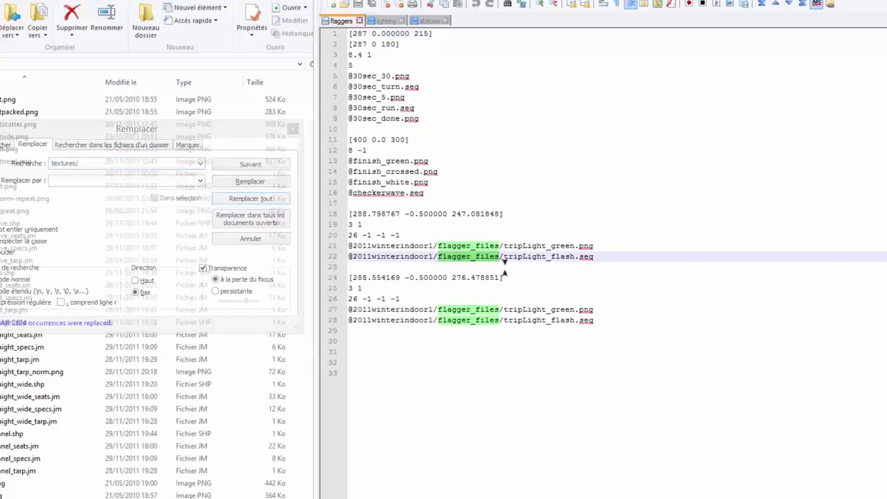
{"action": "left_click", "coordinate": [478, 257]}
{"action": "left_click_drag", "start_coordinate": [436, 246], "coordinate": [503, 247]}
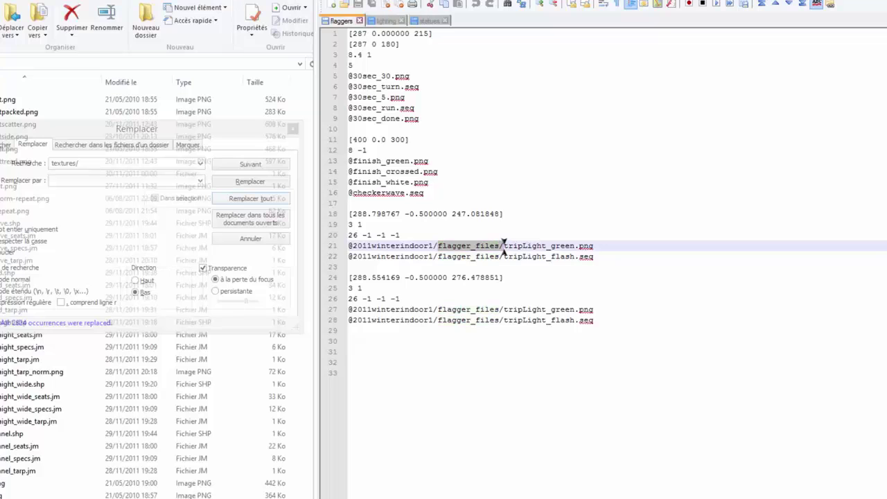
Step: Strip all 4 'flagger_files/' prefixes, save and close flaggers, then close lighting
{"action": "key", "text": "ctrl+f"}
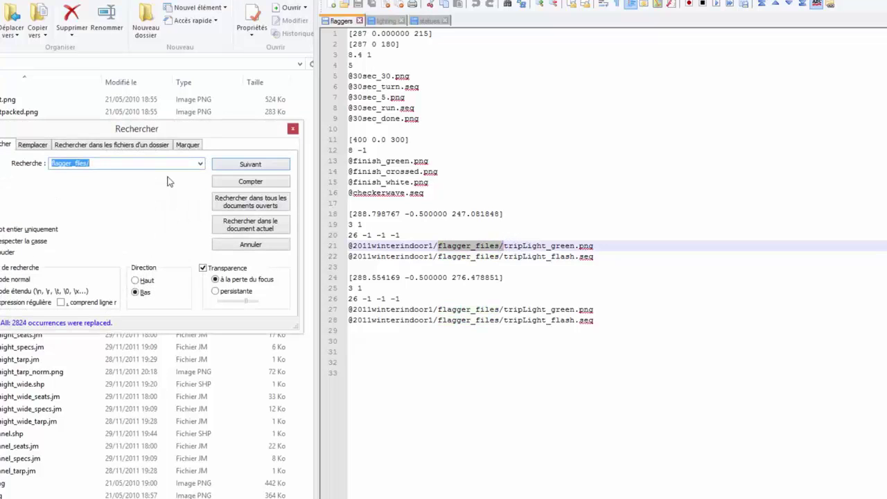
{"action": "left_click", "coordinate": [39, 145]}
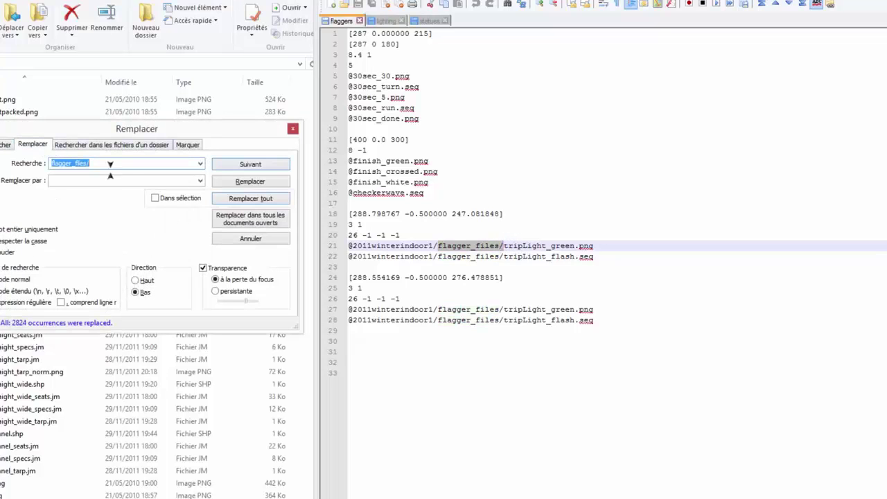
{"action": "left_click", "coordinate": [237, 198]}
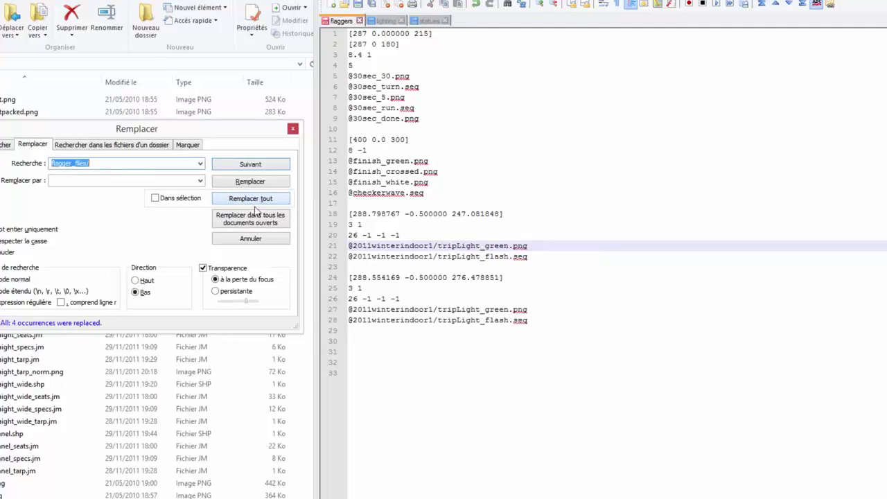
{"action": "left_click", "coordinate": [357, 6]}
{"action": "left_click", "coordinate": [359, 21]}
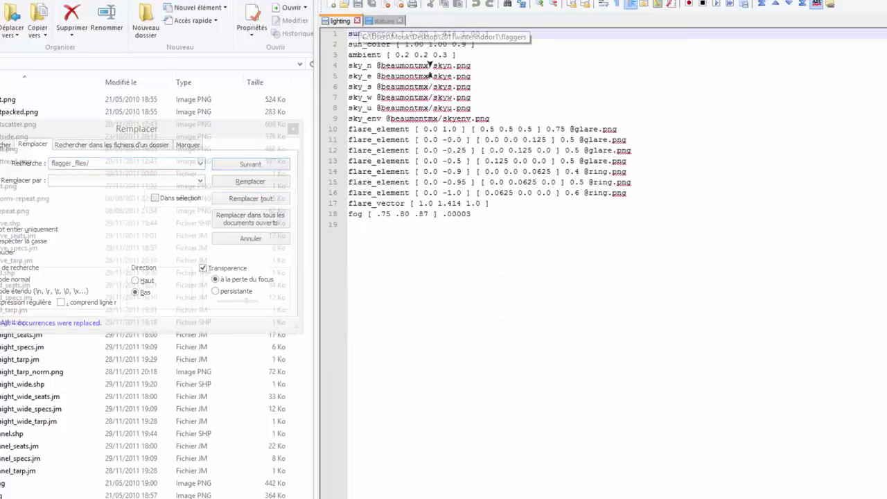
{"action": "double_click", "coordinate": [415, 88]}
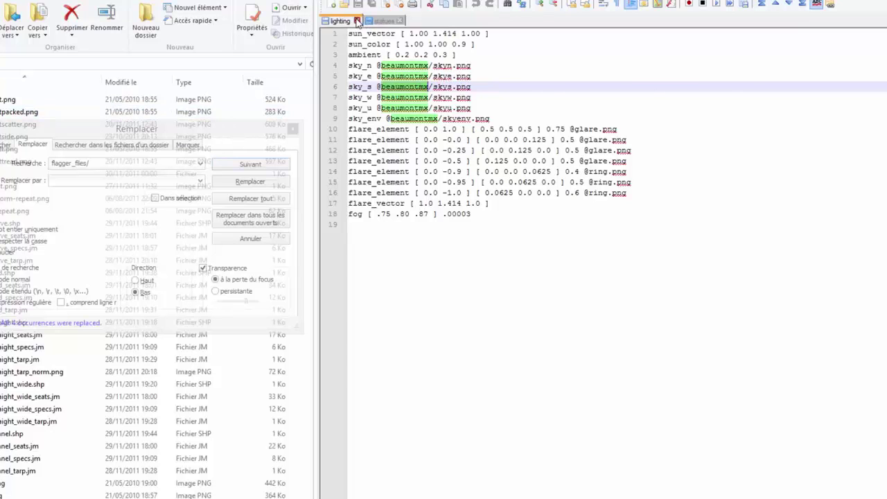
{"action": "left_click", "coordinate": [357, 21]}
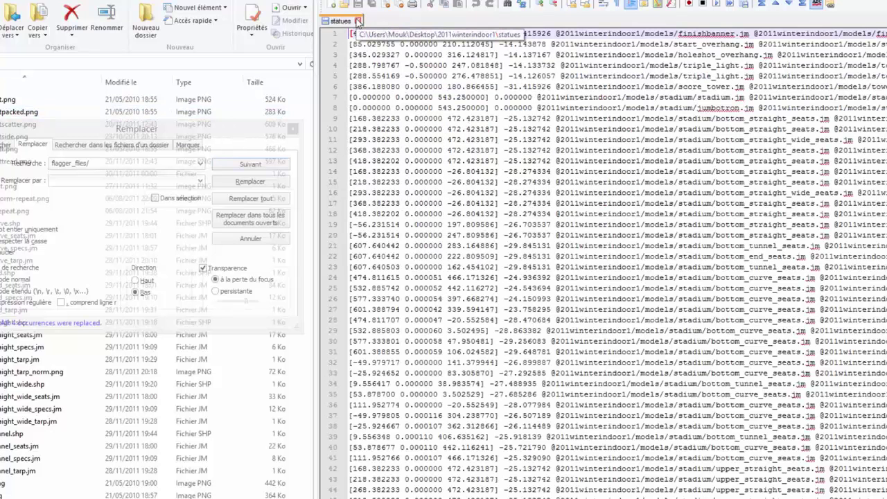
Step: Strip 'stadium/' from all 249 paths with Replace All and an empty replacement
{"action": "double_click", "coordinate": [657, 150]}
{"action": "double_click", "coordinate": [690, 161]}
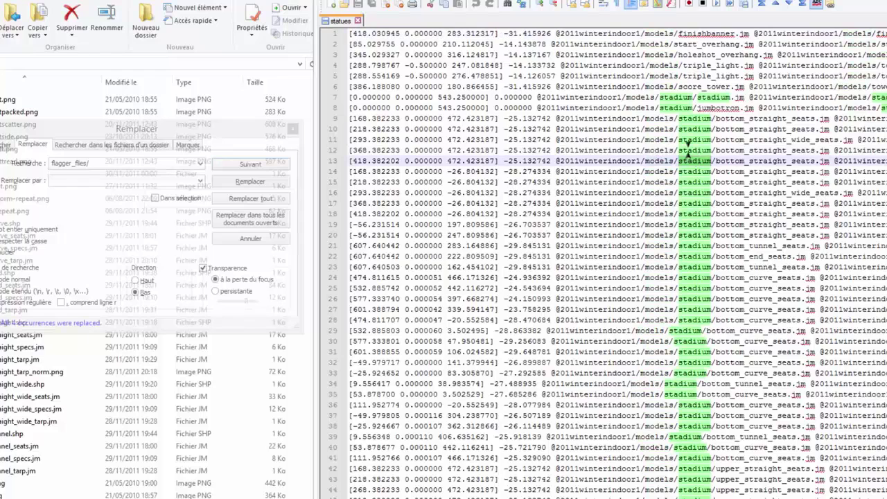
{"action": "left_click", "coordinate": [686, 119]}
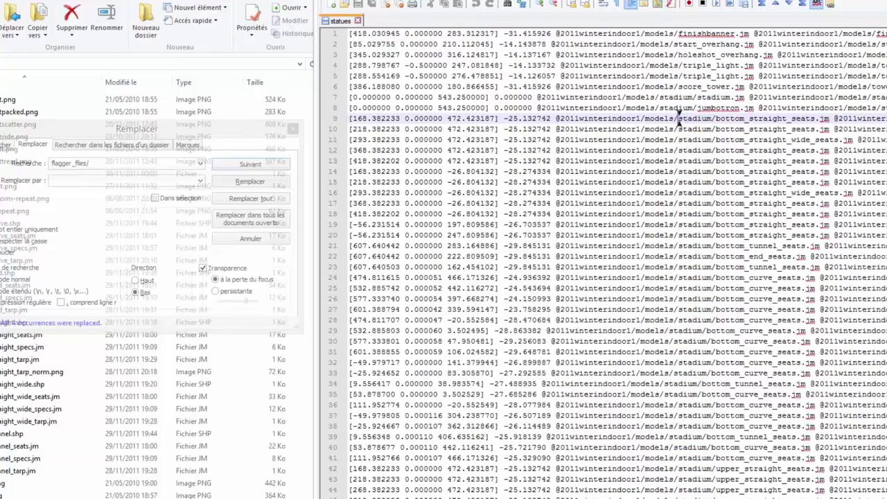
{"action": "left_click_drag", "start_coordinate": [679, 119], "coordinate": [714, 120]}
{"action": "key", "text": "ctrl+f"}
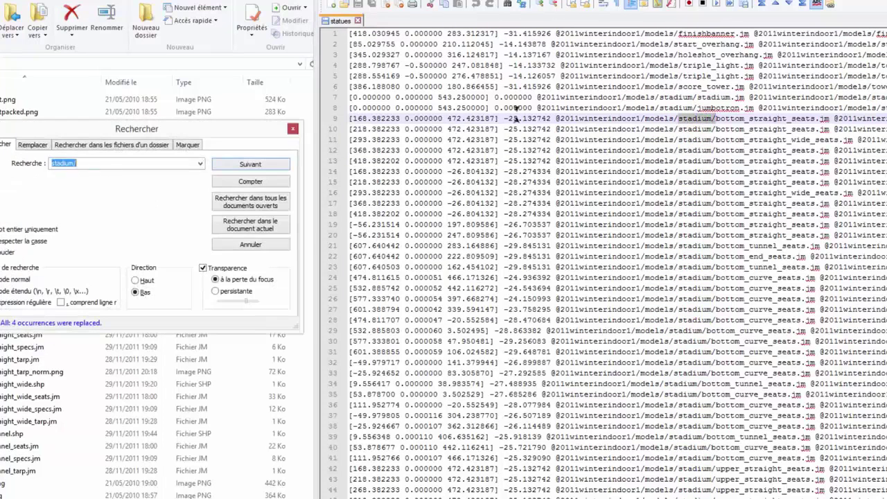
{"action": "left_click", "coordinate": [35, 145]}
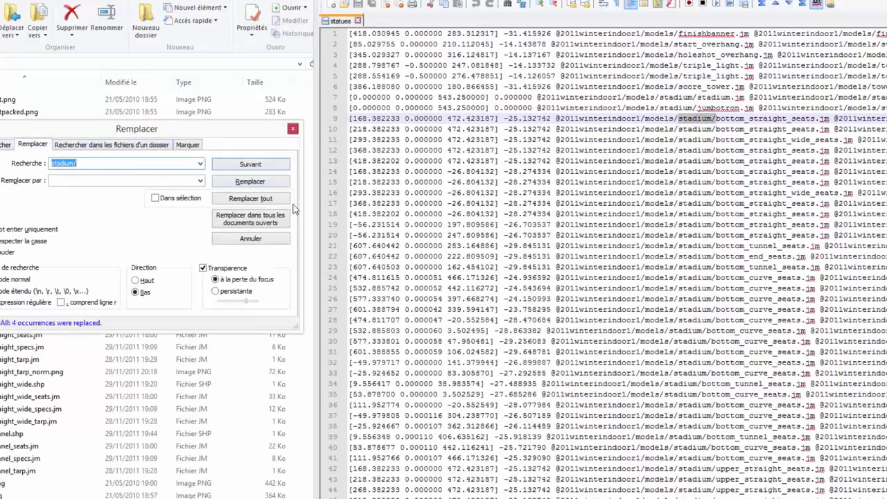
{"action": "left_click", "coordinate": [268, 200]}
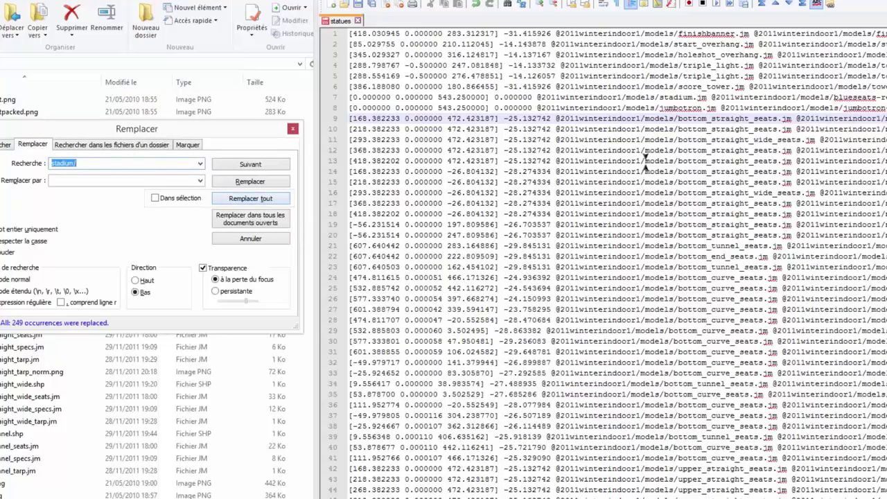
Step: Strip 'models/' from all 1957 paths with Replace All and an empty replacement
{"action": "left_click_drag", "start_coordinate": [645, 159], "coordinate": [676, 159]}
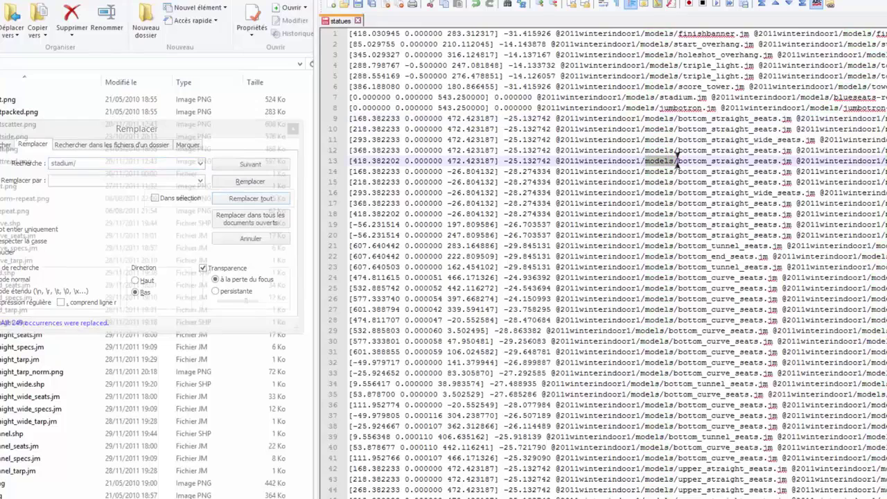
{"action": "key", "text": "ctrl+f"}
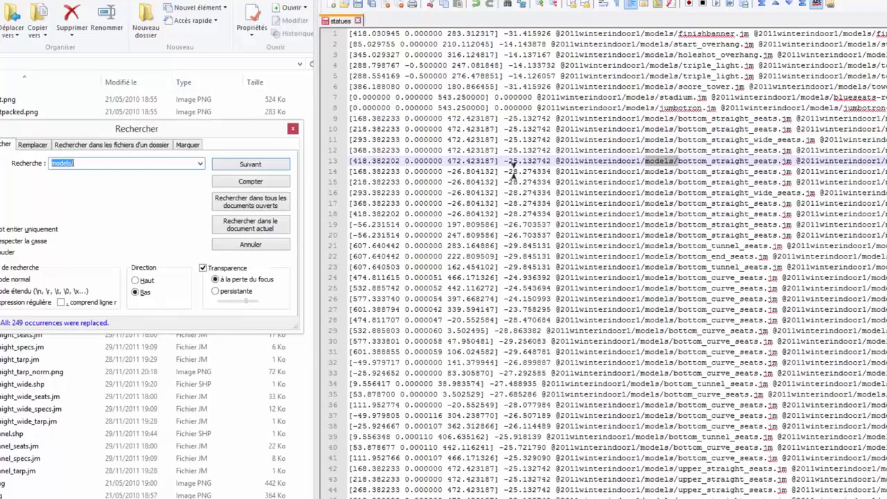
{"action": "left_click", "coordinate": [39, 145]}
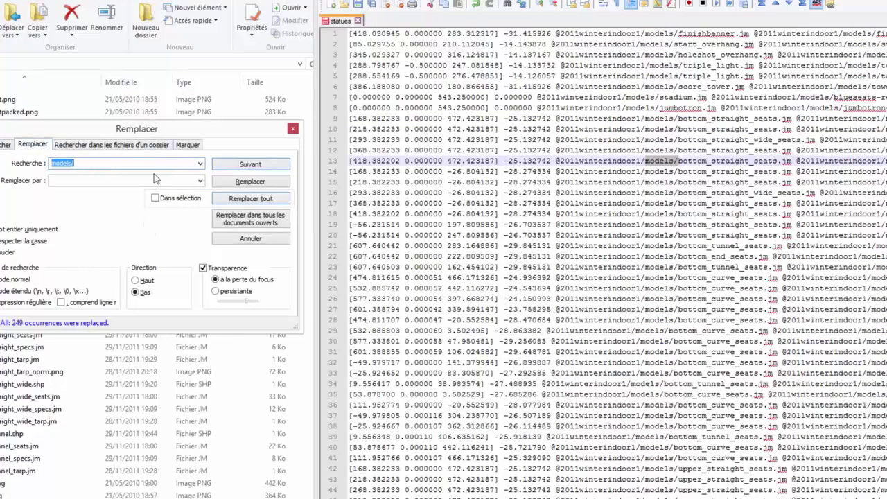
{"action": "left_click", "coordinate": [226, 199]}
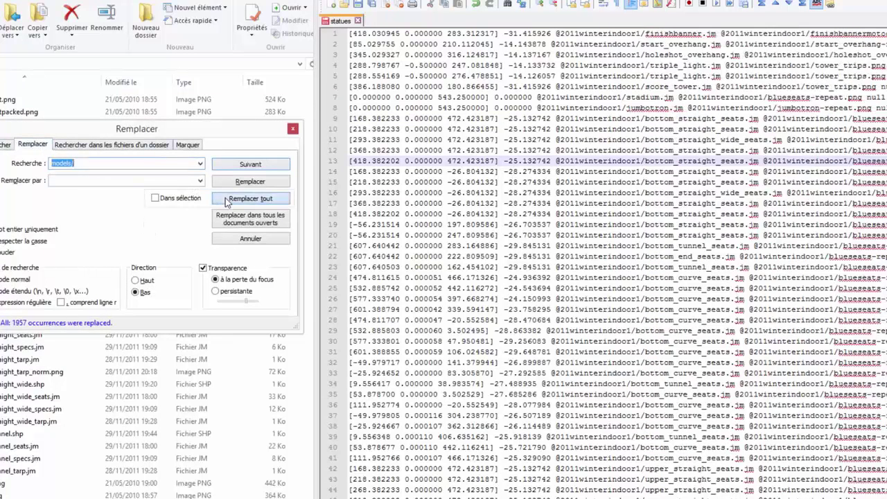
{"action": "left_click", "coordinate": [672, 182]}
{"action": "scroll", "coordinate": [673, 191], "scroll_direction": "down", "scroll_amount": 5}
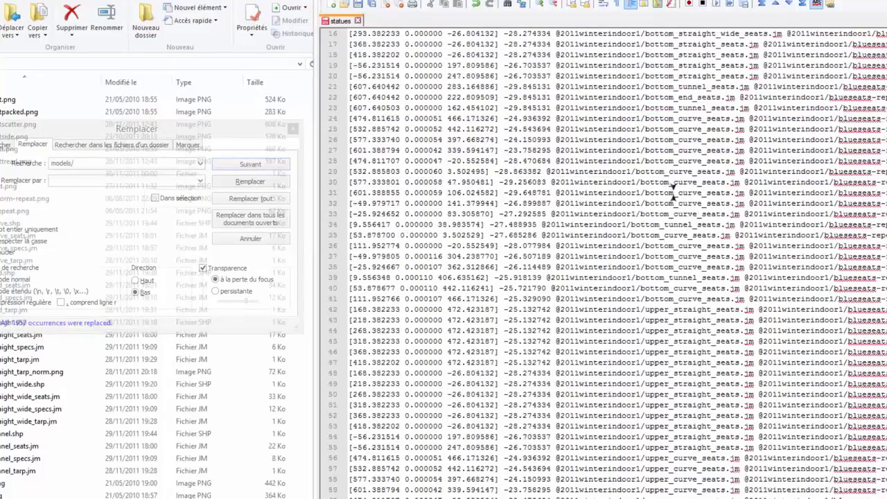
{"action": "left_click", "coordinate": [780, 226]}
{"action": "double_click", "coordinate": [590, 214]}
{"action": "scroll", "coordinate": [593, 218], "scroll_direction": "up", "scroll_amount": 1}
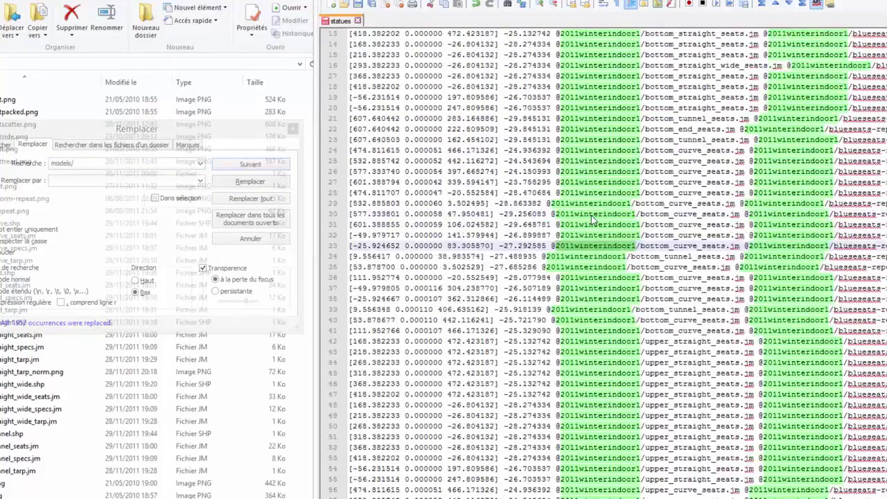
{"action": "scroll", "coordinate": [592, 218], "scroll_direction": "down", "scroll_amount": 20}
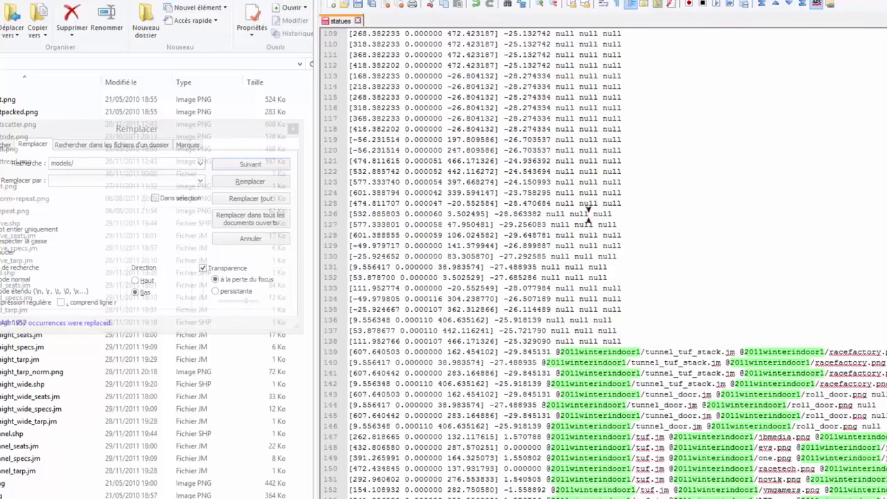
{"action": "scroll", "coordinate": [545, 201], "scroll_direction": "up", "scroll_amount": 3}
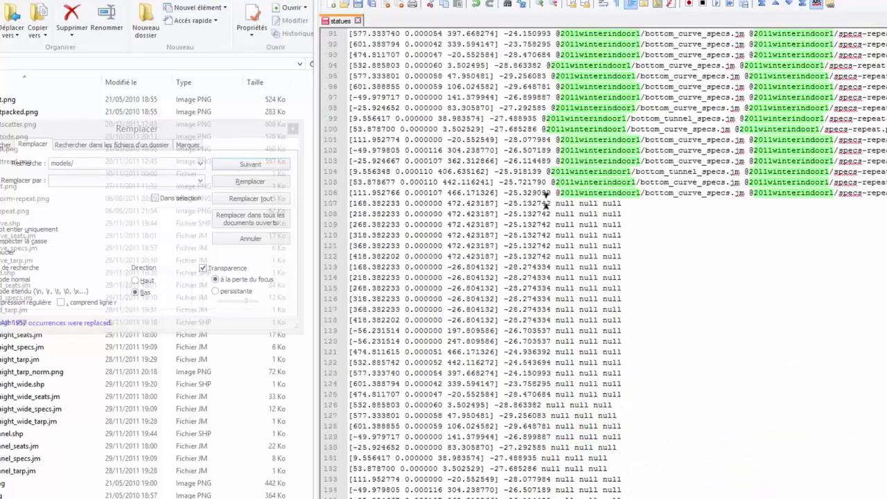
{"action": "scroll", "coordinate": [654, 178], "scroll_direction": "down", "scroll_amount": 6}
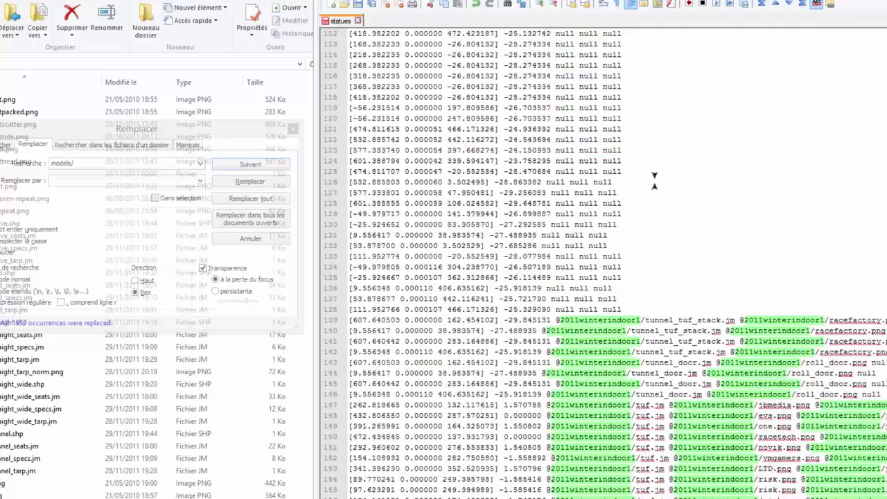
{"action": "scroll", "coordinate": [604, 149], "scroll_direction": "up", "scroll_amount": 6}
{"action": "left_click_drag", "start_coordinate": [552, 118], "coordinate": [721, 414]}
{"action": "left_click", "coordinate": [666, 290]}
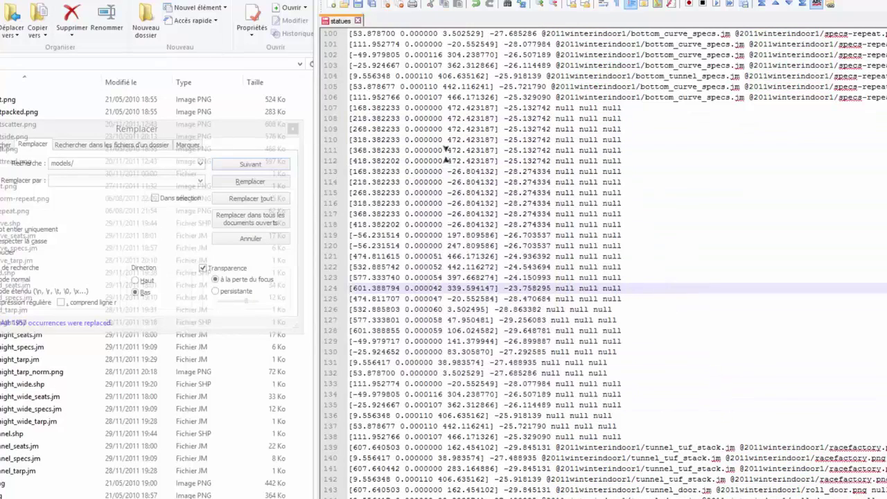
{"action": "left_click_drag", "start_coordinate": [401, 130], "coordinate": [667, 314]}
{"action": "left_click", "coordinate": [669, 317]}
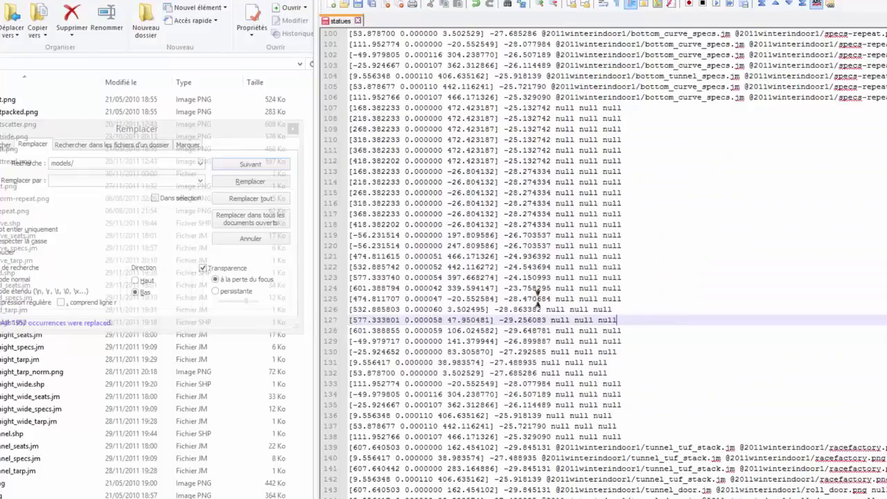
{"action": "scroll", "coordinate": [538, 298], "scroll_direction": "down", "scroll_amount": 20}
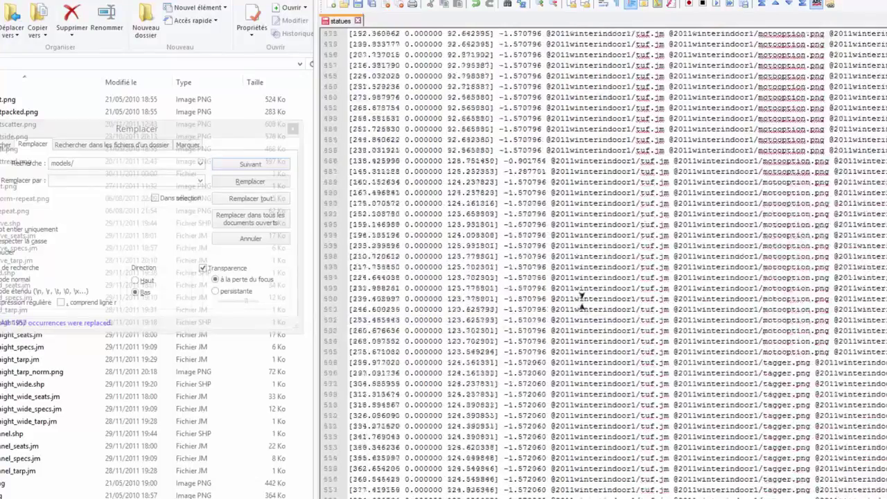
{"action": "scroll", "coordinate": [581, 298], "scroll_direction": "down", "scroll_amount": 20}
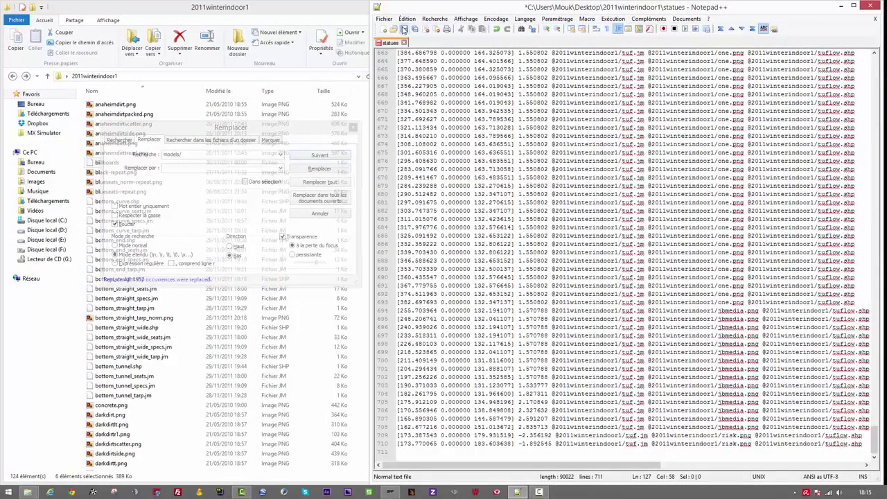
Step: Save and close the statues file, then open the track's desc file in Notepad++
{"action": "left_click", "coordinate": [404, 29]}
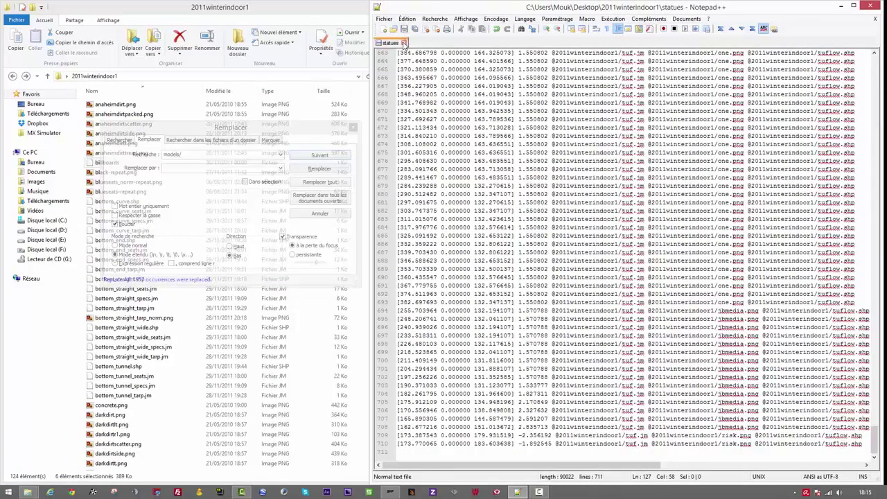
{"action": "left_click", "coordinate": [404, 43]}
{"action": "left_click", "coordinate": [309, 10]}
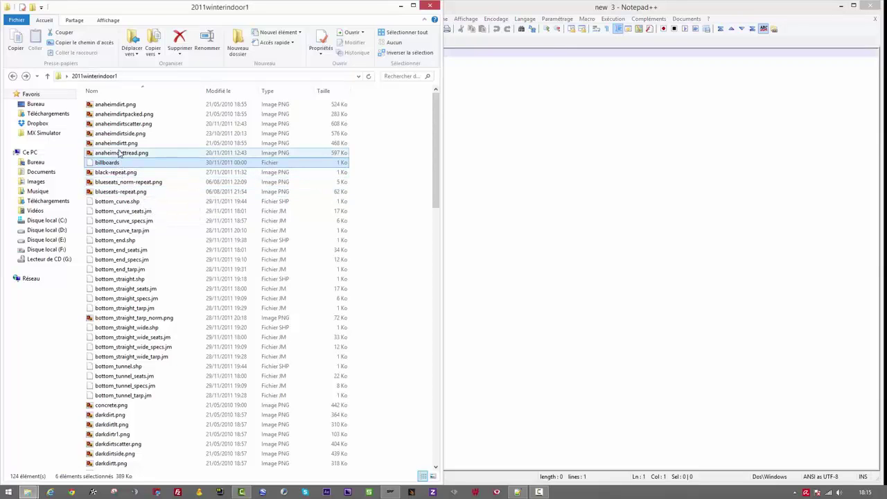
{"action": "key", "text": "d"}
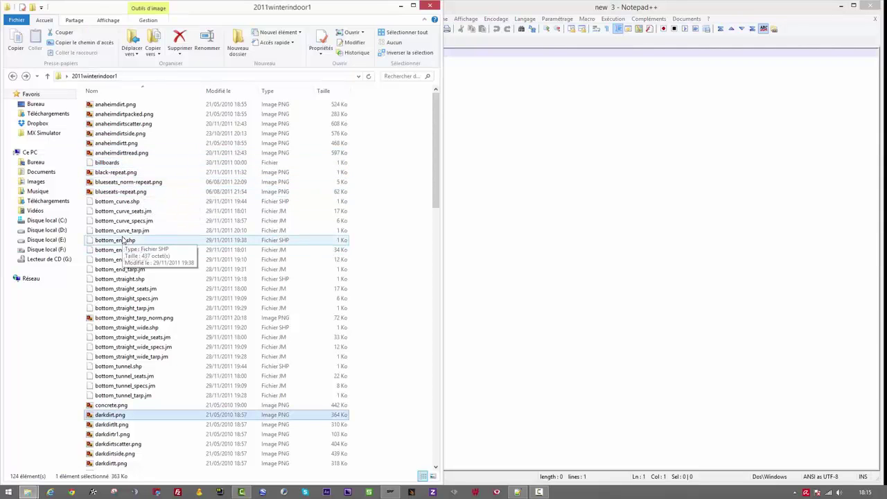
{"action": "scroll", "coordinate": [130, 289], "scroll_direction": "down", "scroll_amount": 6}
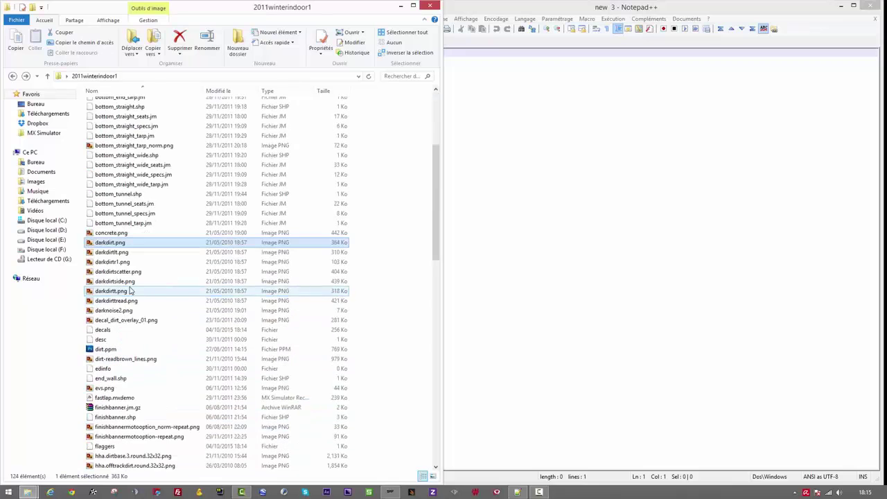
{"action": "right_click", "coordinate": [110, 341]}
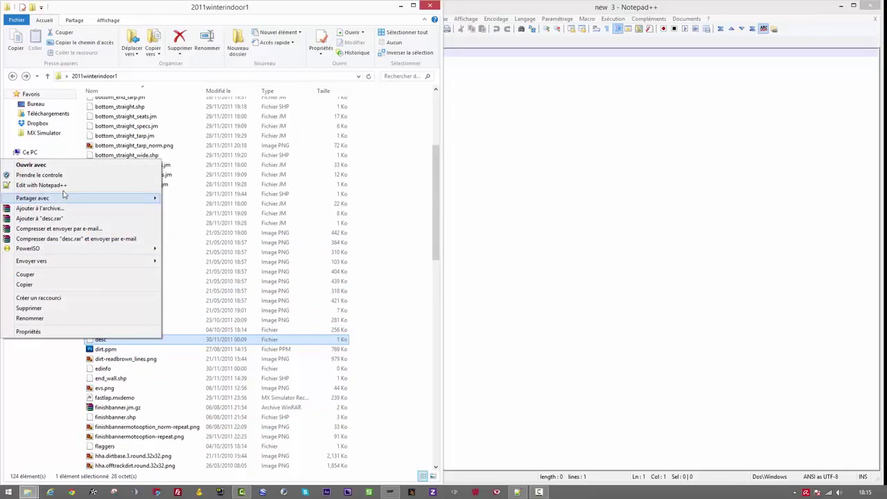
{"action": "left_click", "coordinate": [63, 191]}
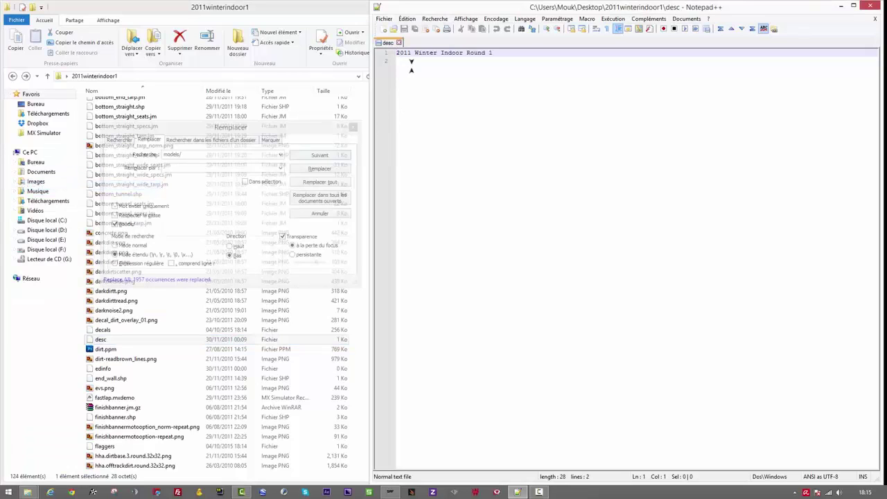
Step: Change the desc title to '+2011 Winter Indoor Round 1', save it, and start MX Simulator
{"action": "type", "text": "-"}
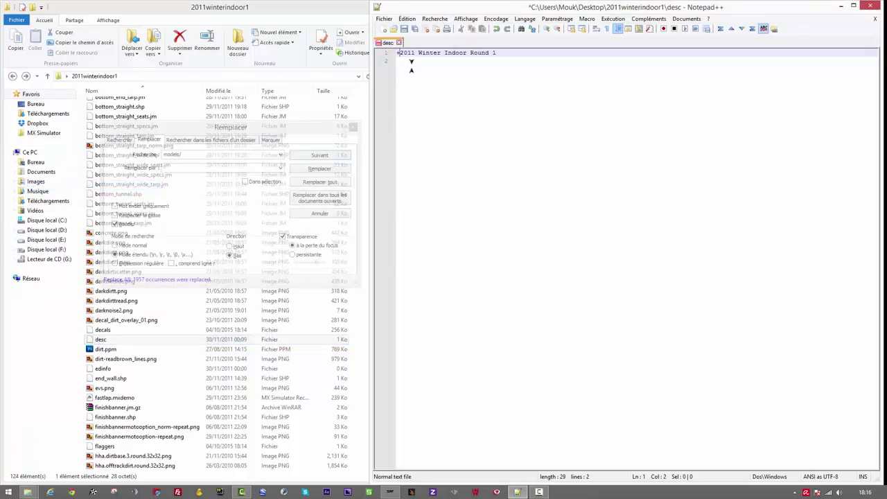
{"action": "left_click", "coordinate": [405, 29]}
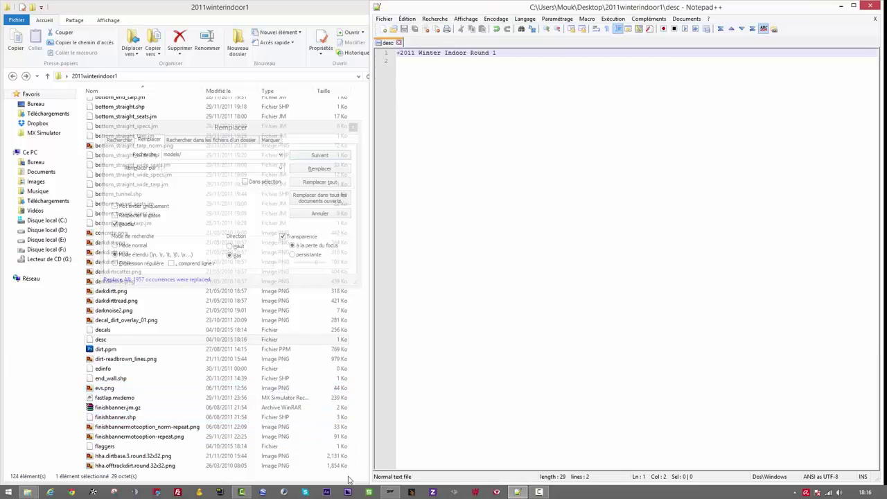
{"action": "left_click", "coordinate": [93, 492]}
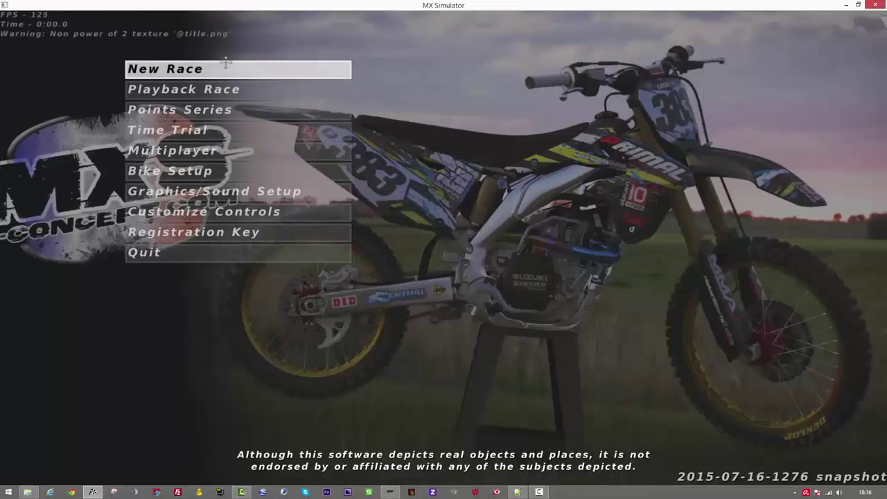
Step: Browse both pages of the New Race track list for the new track, then return to the main menu
{"action": "left_click", "coordinate": [226, 63]}
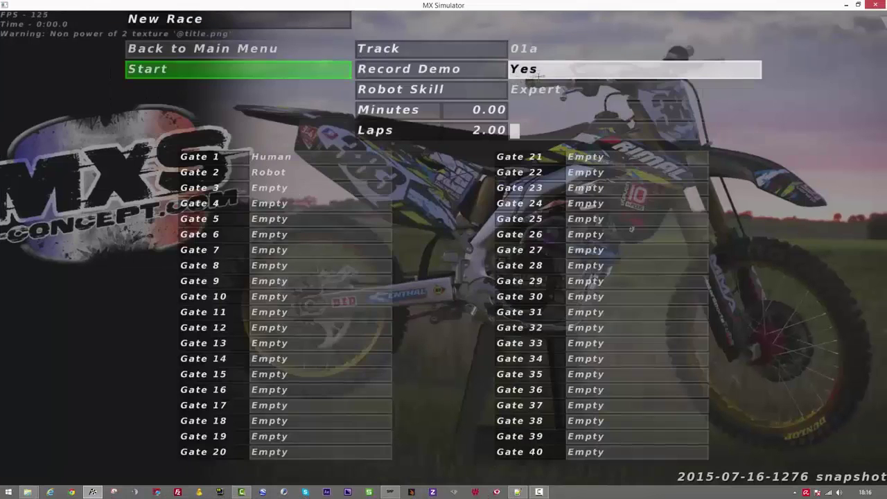
{"action": "left_click", "coordinate": [620, 48]}
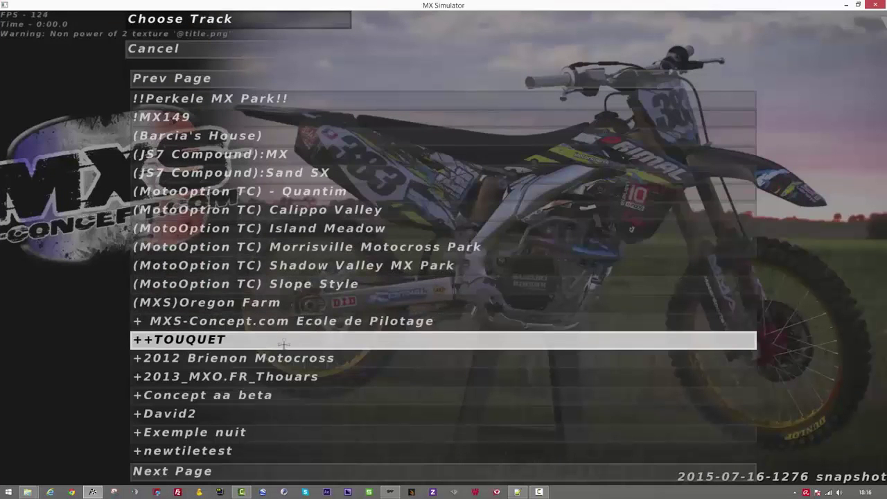
{"action": "left_click", "coordinate": [228, 472]}
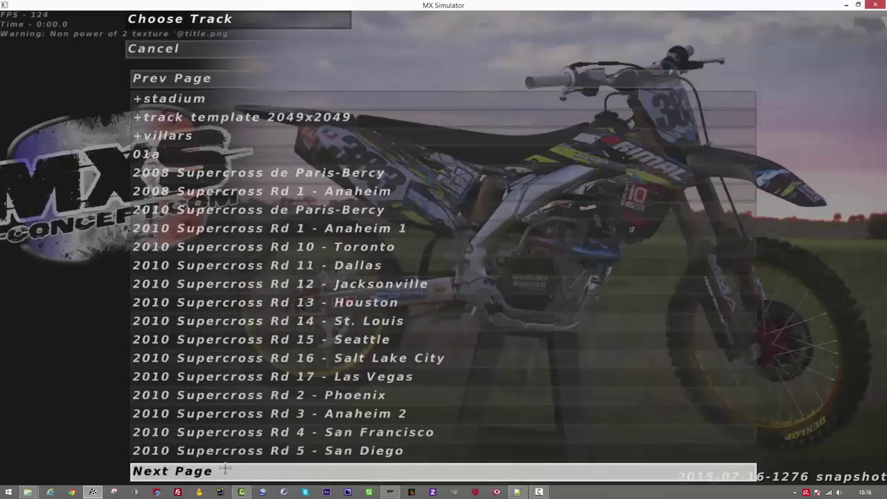
{"action": "left_click", "coordinate": [228, 78]}
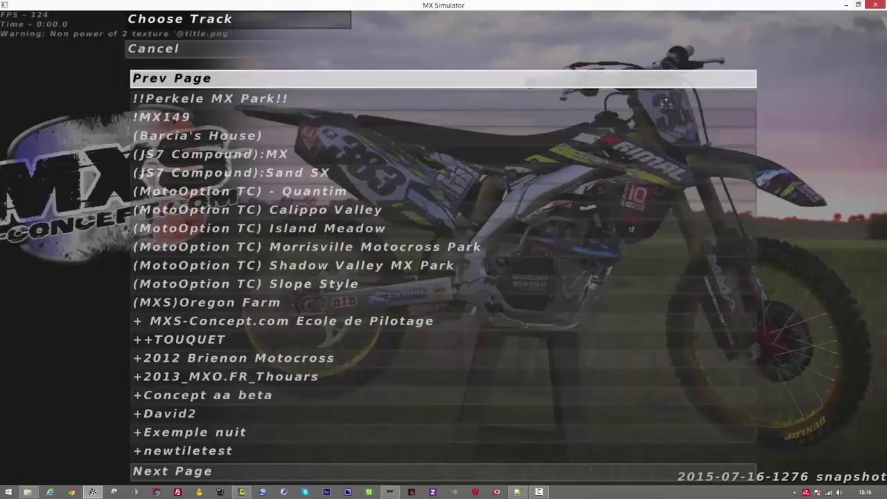
{"action": "key", "text": "Escape"}
Step: Quit MX Simulator and close the track folder's window
{"action": "left_click", "coordinate": [279, 254]}
{"action": "left_click", "coordinate": [288, 249]}
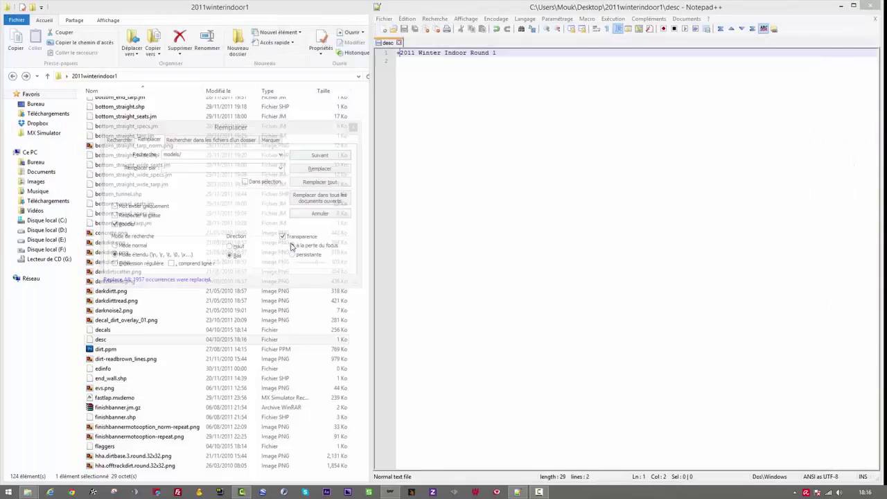
{"action": "left_click", "coordinate": [431, 10]}
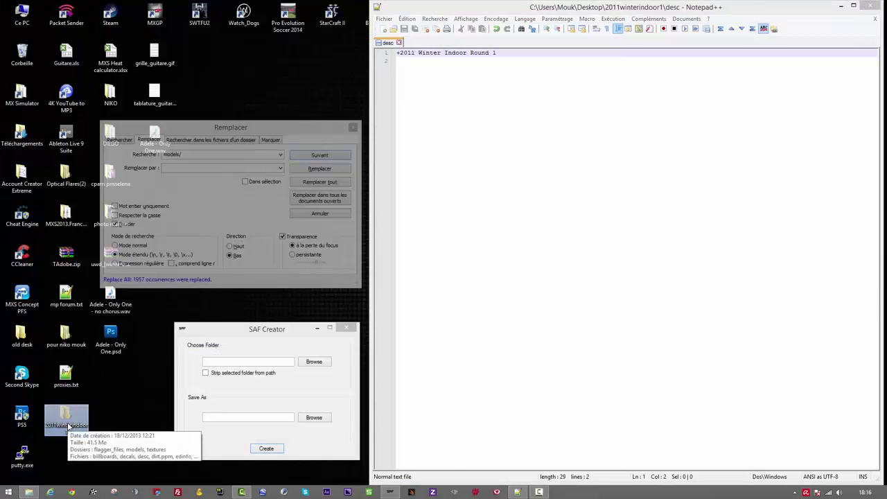
Step: Open the MX Simulator folder in a new window snapped left, then relaunch MX Simulator
{"action": "double_click", "coordinate": [67, 421]}
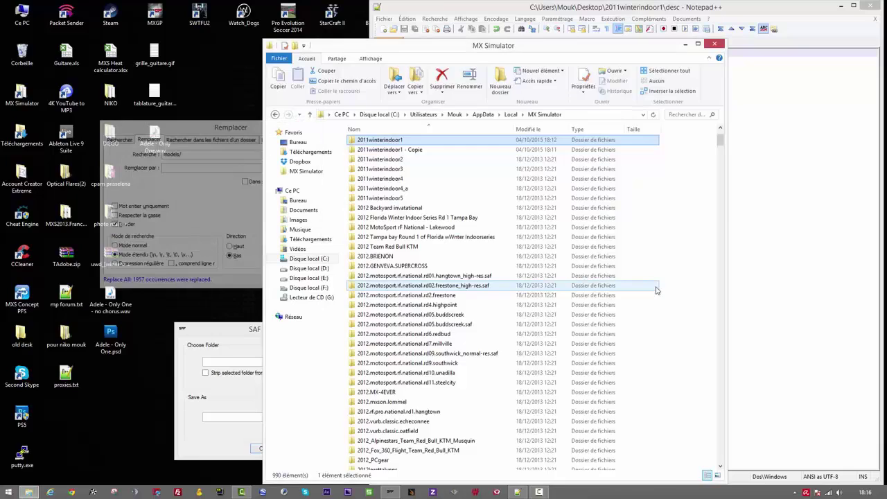
{"action": "key", "text": "super+Left"}
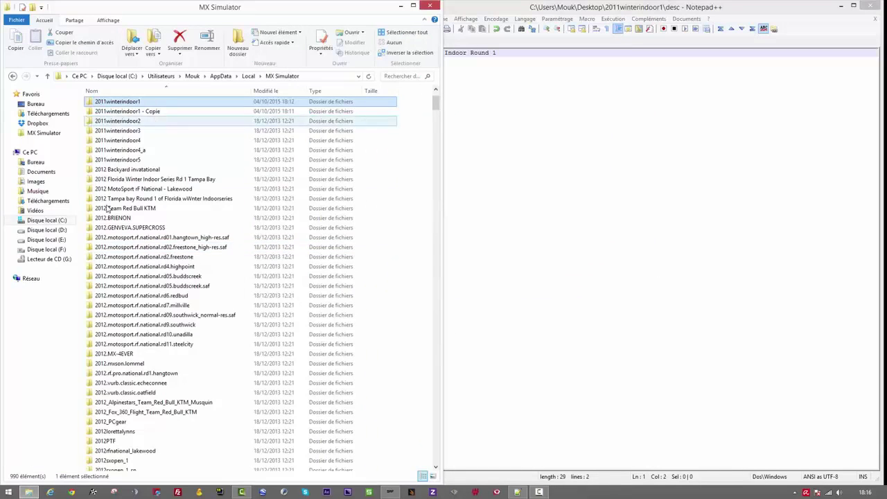
{"action": "left_click", "coordinate": [93, 492]}
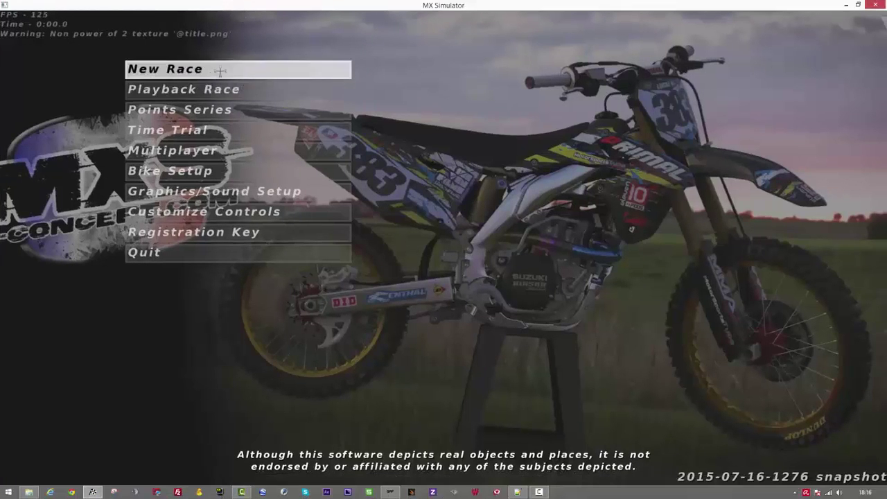
Step: Start a new race on the +2011 Winter Indoor Round 1 track
{"action": "left_click", "coordinate": [225, 70]}
{"action": "left_click", "coordinate": [549, 43]}
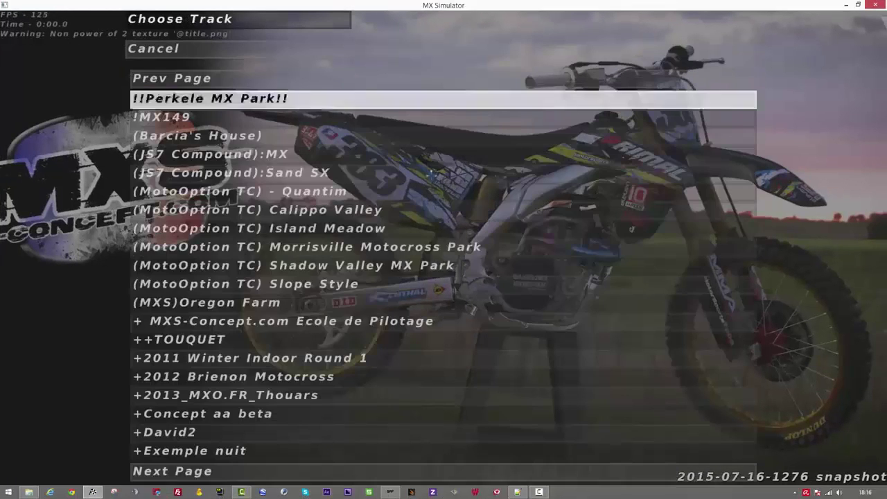
{"action": "left_click", "coordinate": [298, 358]}
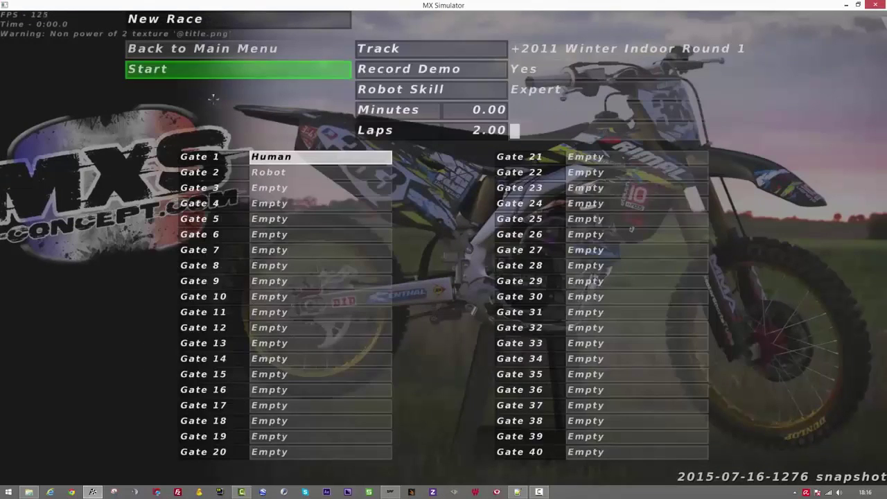
{"action": "left_click", "coordinate": [198, 72]}
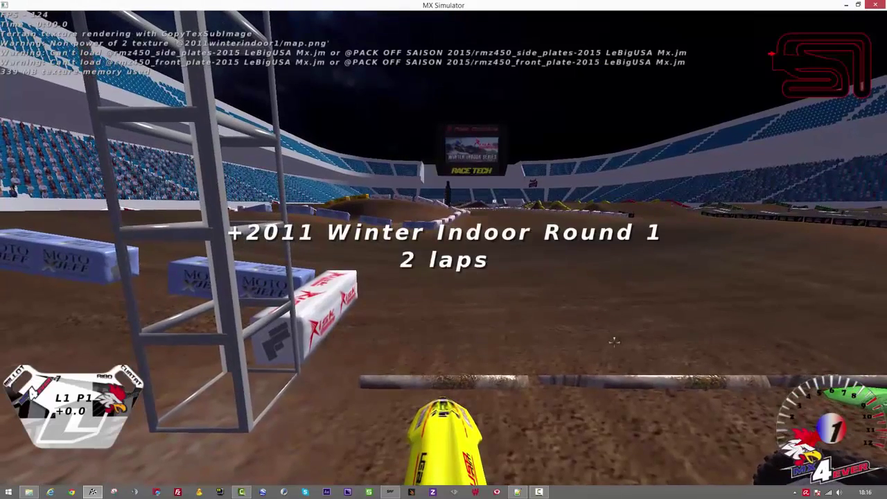
Step: Inspect the layout in the top-down editor view, then quit MX Simulator
{"action": "key", "text": "e"}
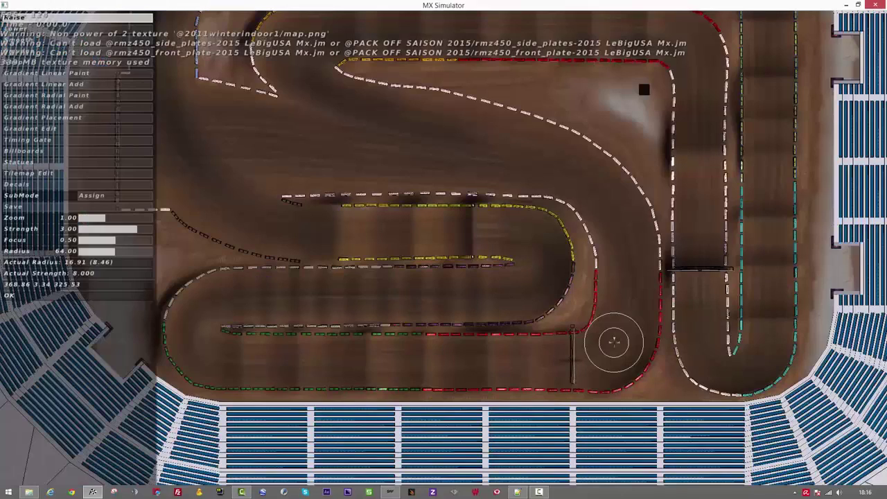
{"action": "key", "text": "e"}
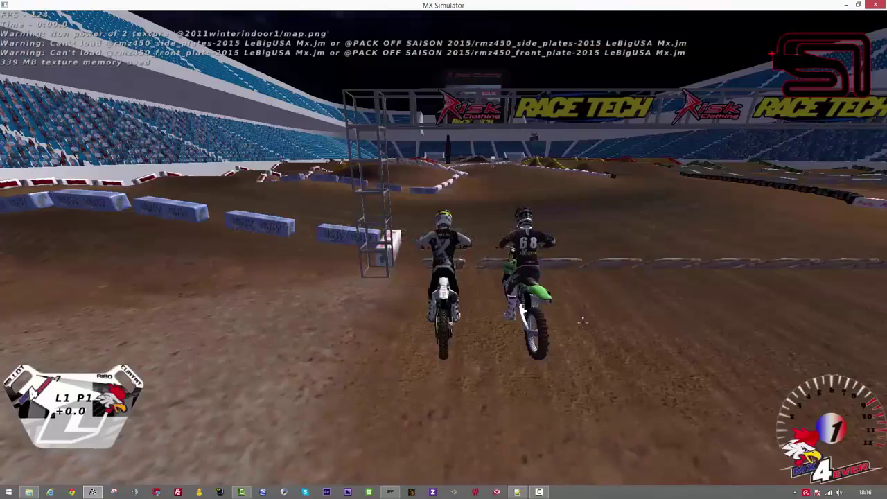
{"action": "key", "text": "Escape"}
{"action": "left_click", "coordinate": [307, 250]}
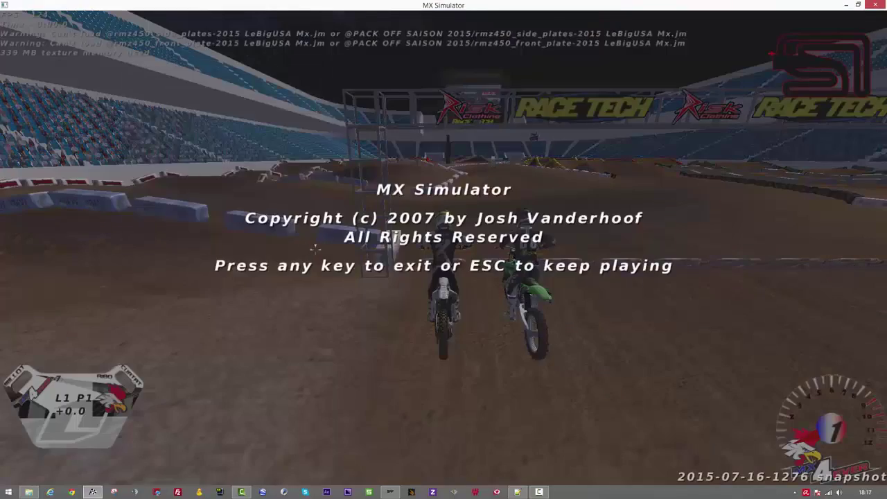
{"action": "key", "text": "Return"}
{"action": "left_click", "coordinate": [195, 103]}
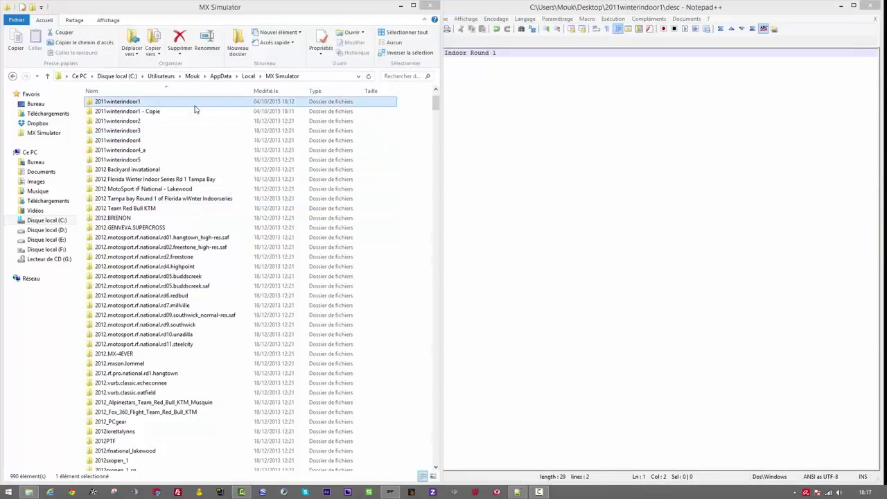
Step: Choose the desktop 2011winterindoor1 folder as SAF Creator's folder to pack
{"action": "left_click", "coordinate": [426, 7]}
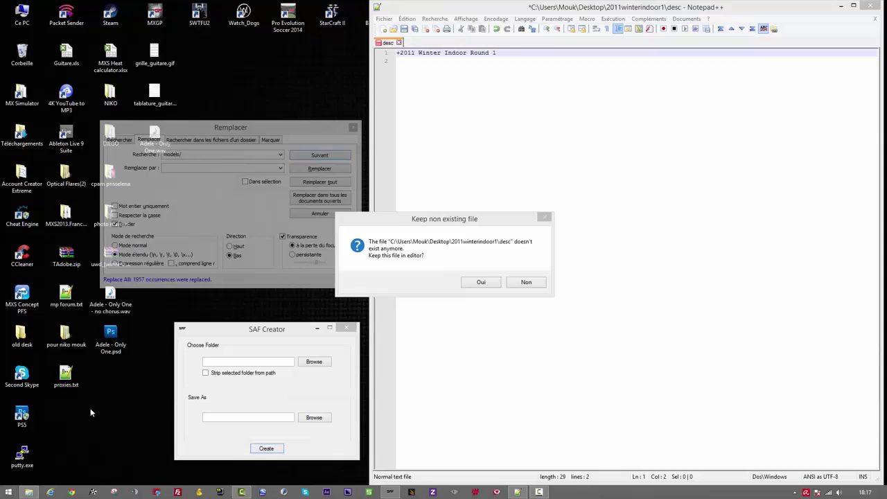
{"action": "left_click", "coordinate": [69, 414]}
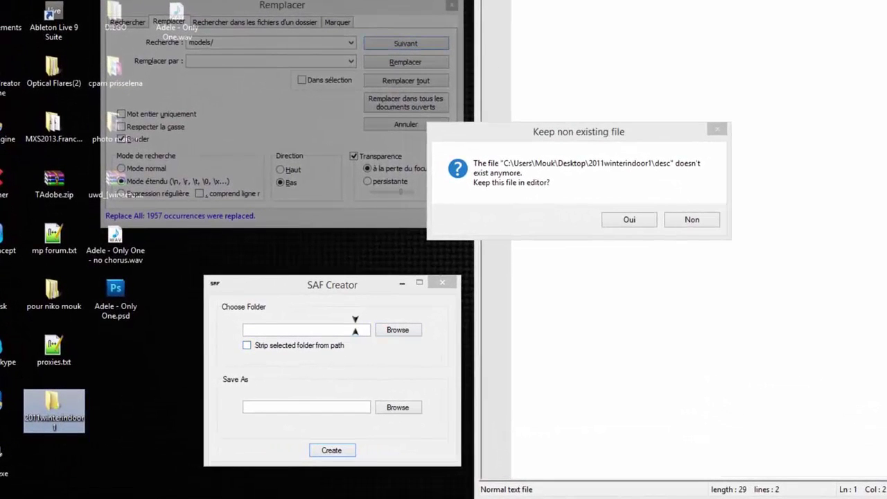
{"action": "left_click", "coordinate": [399, 331]}
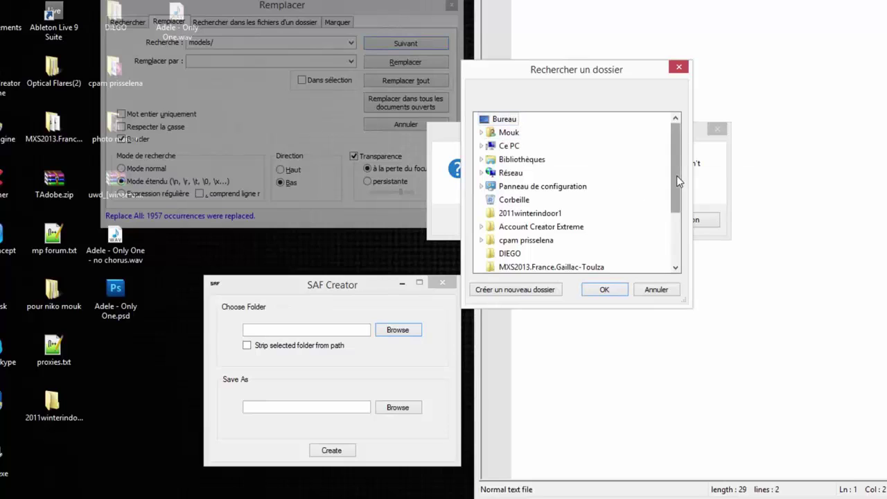
{"action": "left_click_drag", "start_coordinate": [677, 175], "coordinate": [543, 187]}
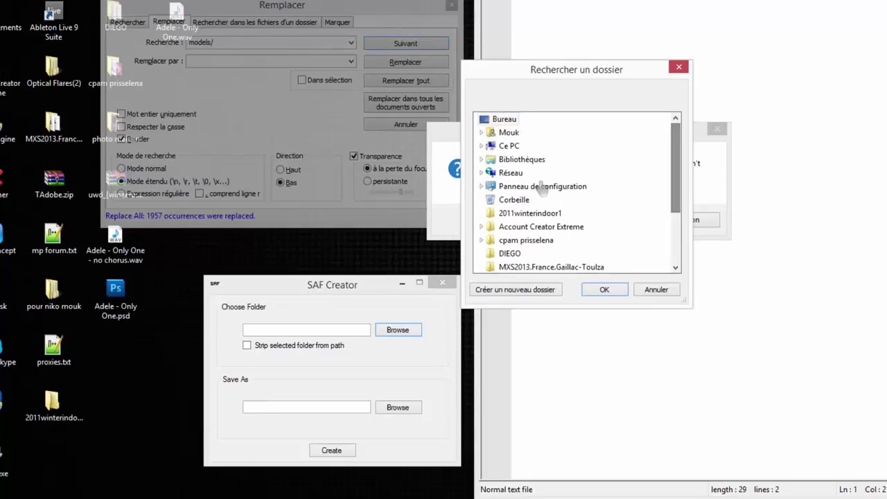
{"action": "left_click", "coordinate": [521, 213]}
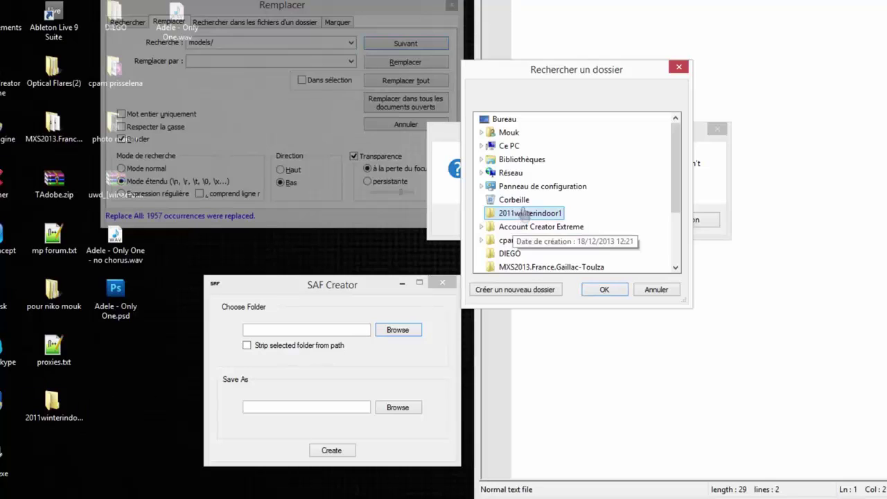
{"action": "left_click", "coordinate": [600, 290]}
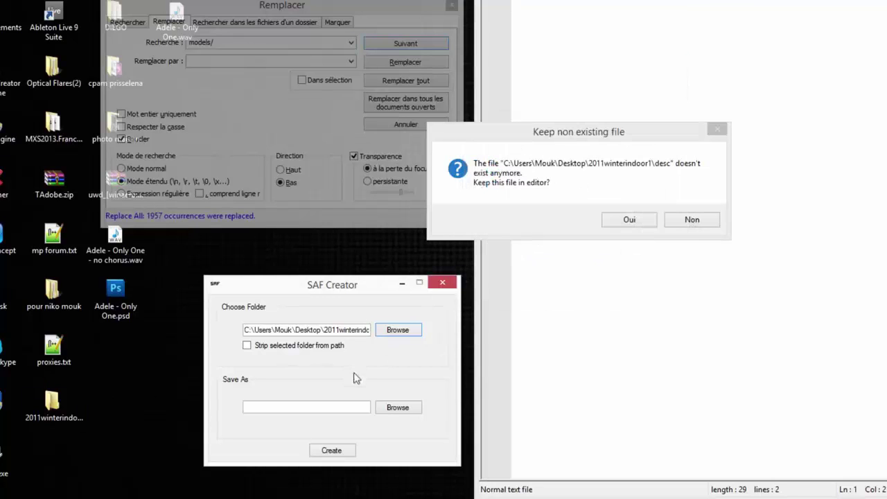
{"action": "left_click", "coordinate": [366, 407]}
Step: Set the output file to 2011winterindoor1.saf on the desktop, replacing MySaf
{"action": "left_click", "coordinate": [397, 408]}
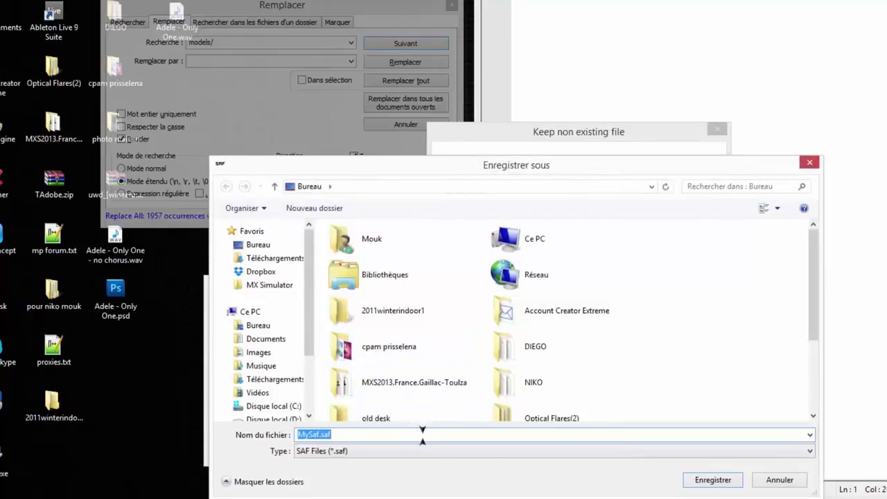
{"action": "left_click", "coordinate": [399, 309]}
{"action": "left_click", "coordinate": [375, 315]}
{"action": "key", "text": "ctrl+c"}
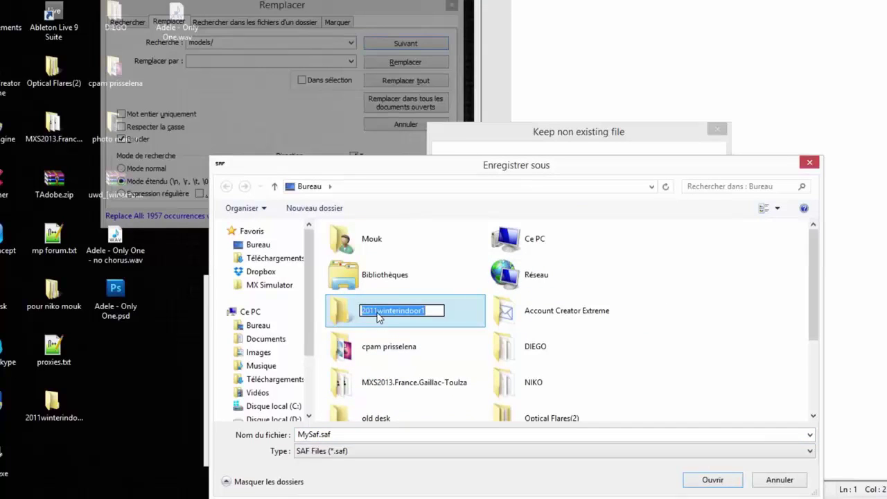
{"action": "left_click", "coordinate": [318, 435]}
{"action": "left_click", "coordinate": [319, 433]}
{"action": "left_click", "coordinate": [321, 434]}
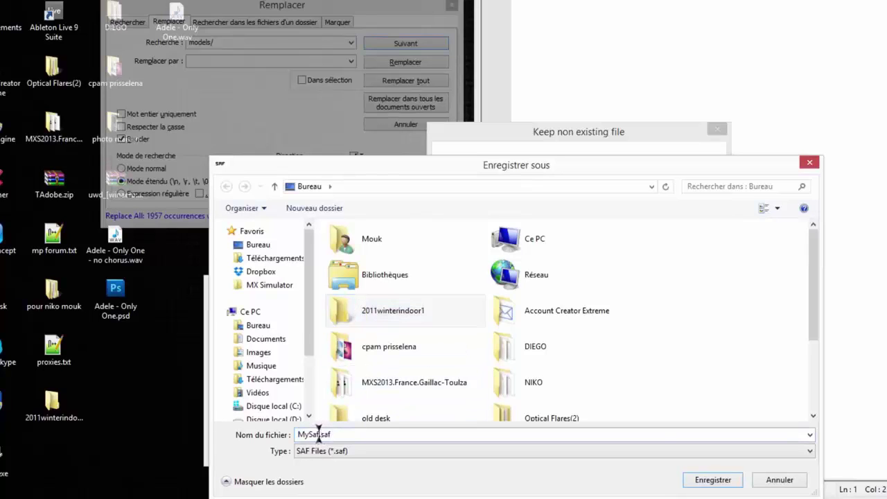
{"action": "double_click", "coordinate": [318, 435]}
{"action": "key", "text": "ctrl+v"}
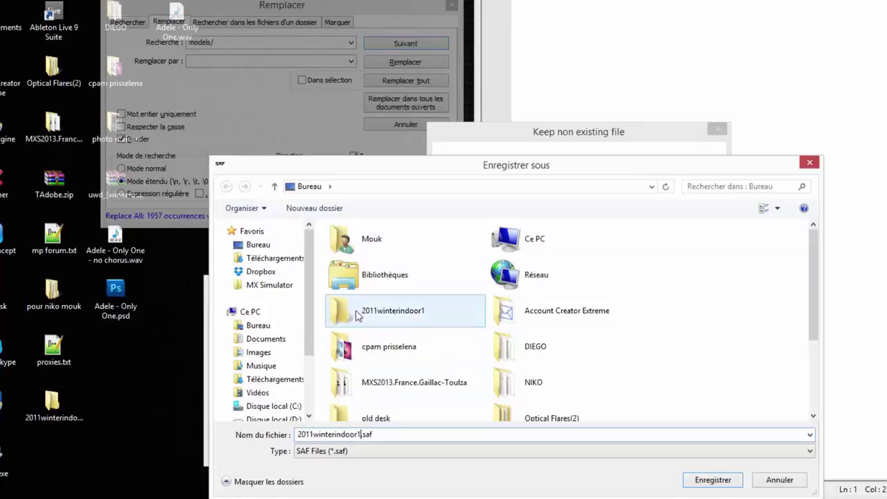
{"action": "left_click", "coordinate": [423, 433]}
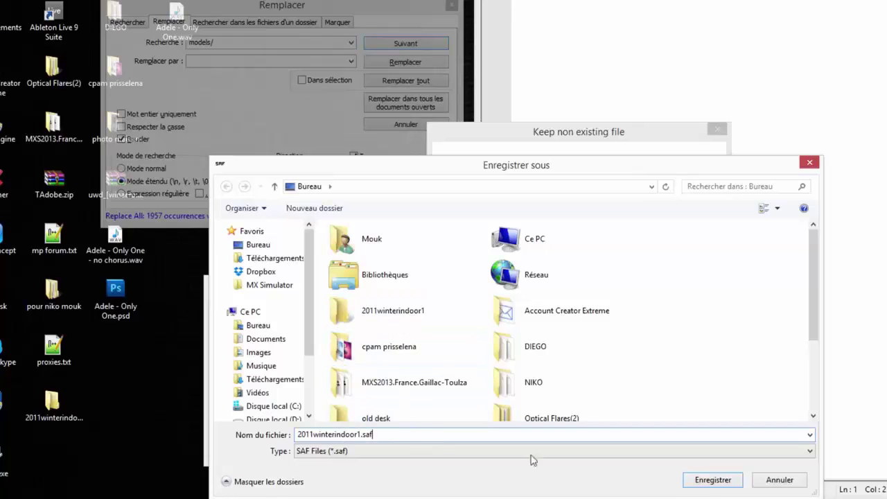
{"action": "left_click", "coordinate": [719, 485]}
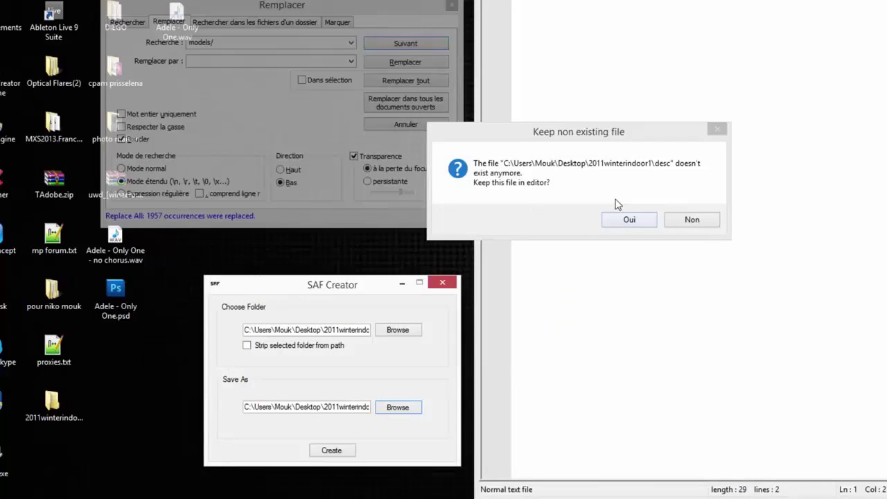
Step: Answer No to the Notepad++ prompt, build the 41.5 Mo SAF package and dismiss the success message
{"action": "left_click", "coordinate": [690, 217]}
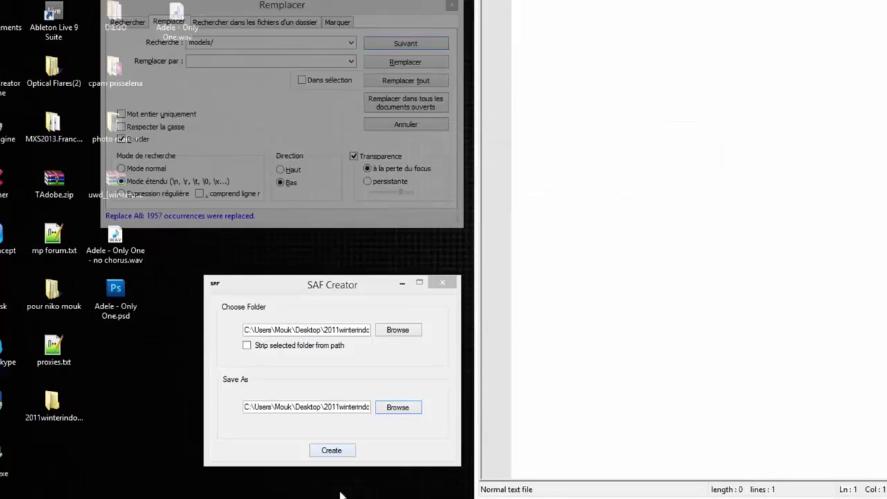
{"action": "left_click", "coordinate": [332, 452]}
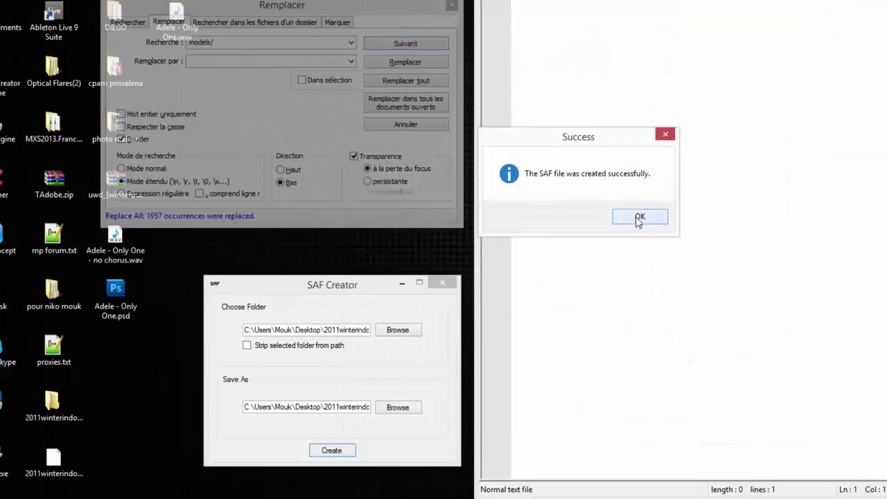
{"action": "left_click", "coordinate": [639, 217]}
{"action": "left_click", "coordinate": [62, 465]}
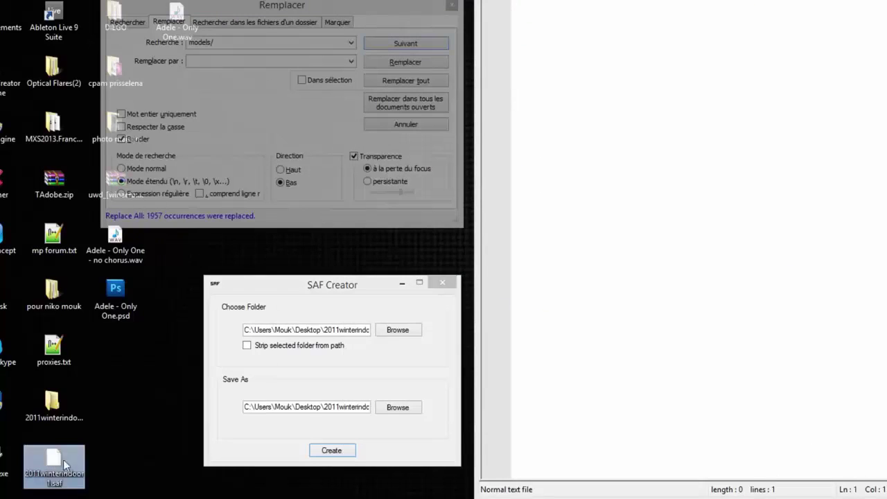
{"action": "left_click", "coordinate": [52, 399]}
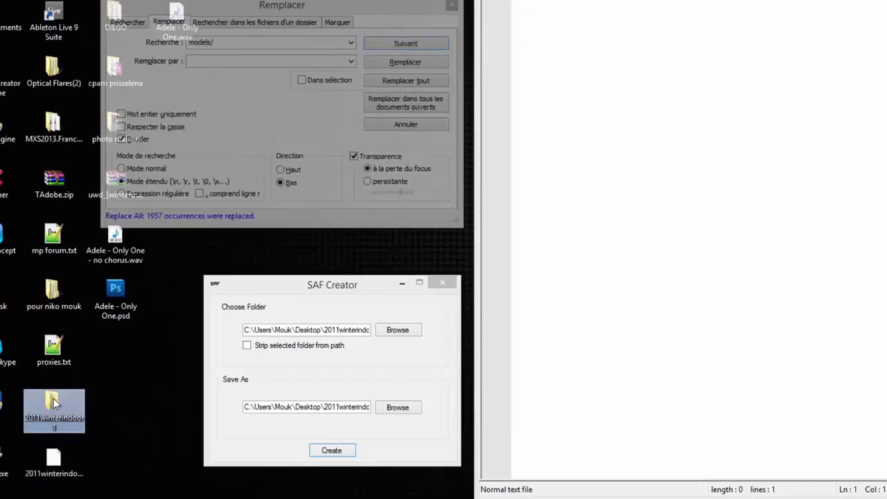
Step: Compare Properties of the track folder and 2011winterindoor1.saf (both 41.5 Mo), then select the .saf
{"action": "right_click", "coordinate": [52, 406]}
{"action": "left_click", "coordinate": [63, 395]}
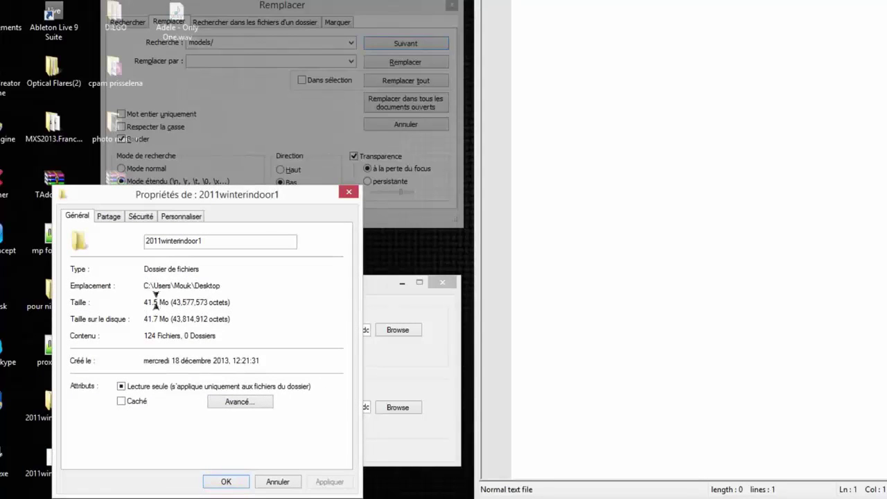
{"action": "left_click", "coordinate": [278, 482]}
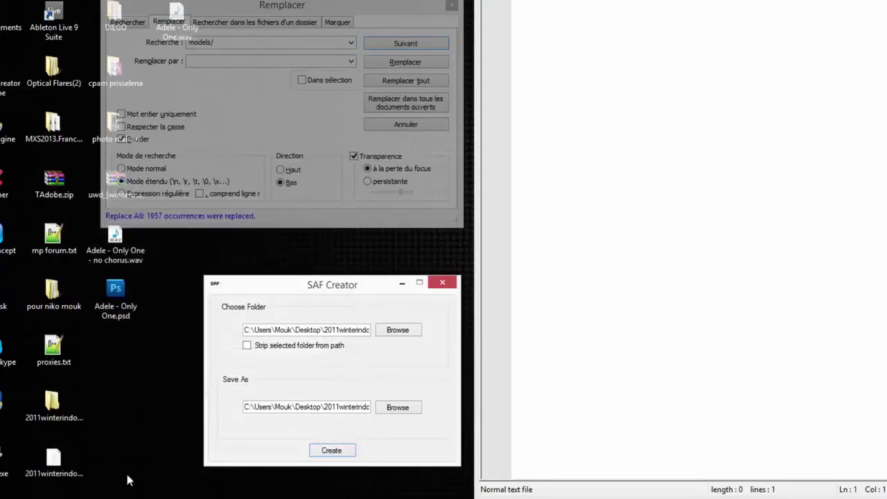
{"action": "right_click", "coordinate": [56, 463]}
{"action": "left_click", "coordinate": [63, 449]}
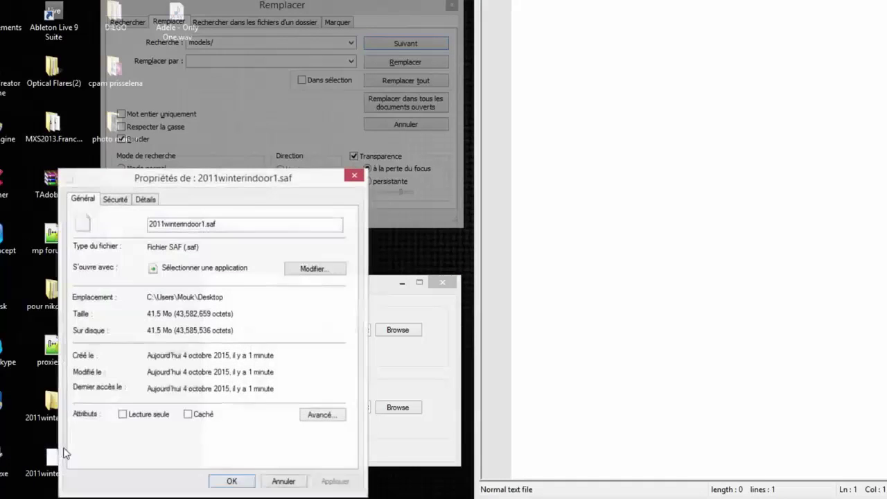
{"action": "left_click", "coordinate": [290, 482]}
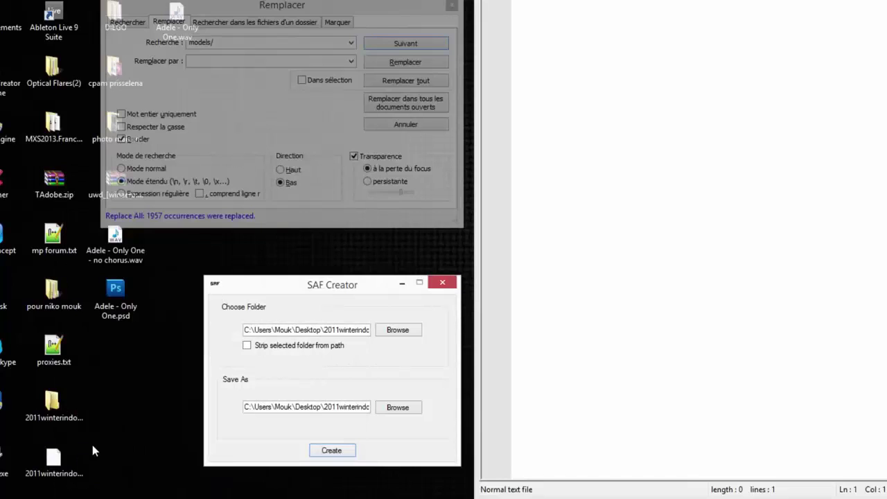
{"action": "left_click", "coordinate": [52, 409]}
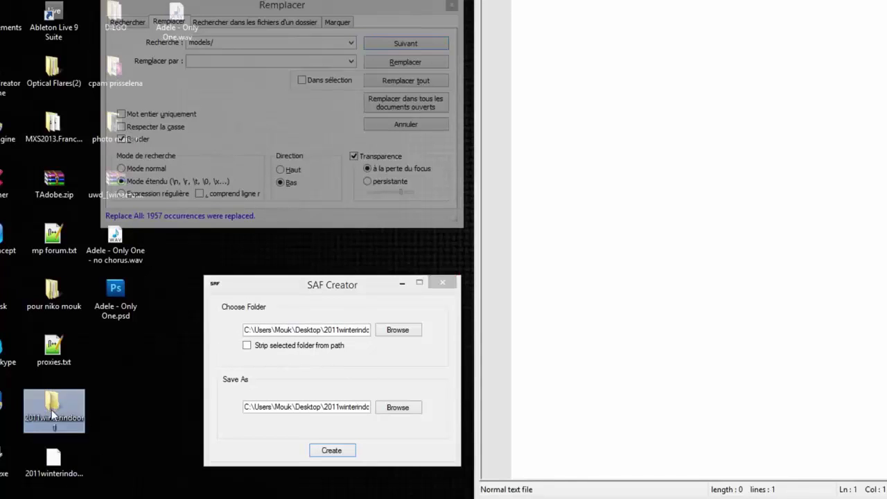
{"action": "left_click", "coordinate": [53, 454], "text": "ctrl"}
{"action": "left_click", "coordinate": [54, 461]}
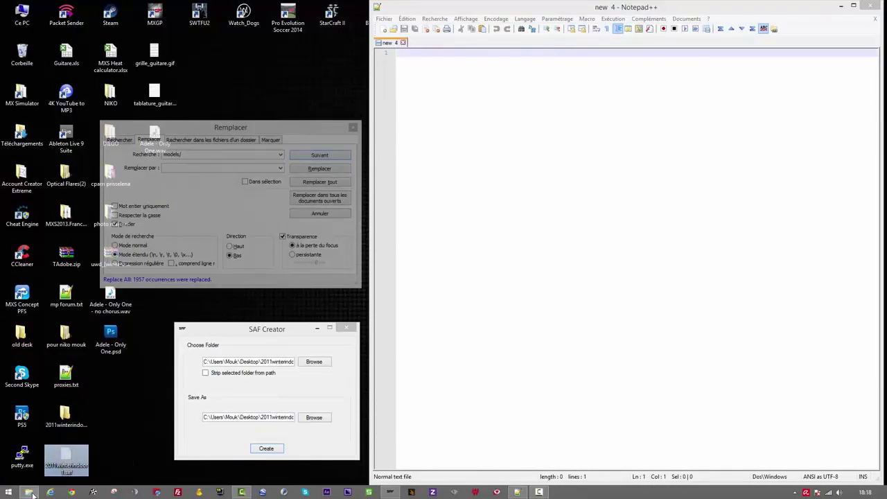
Step: Paste 2011winterindoor1.saf into the MX Simulator folder
{"action": "mouse_move", "coordinate": [28, 492]}
{"action": "left_click", "coordinate": [77, 439]}
{"action": "key", "text": "ctrl+v"}
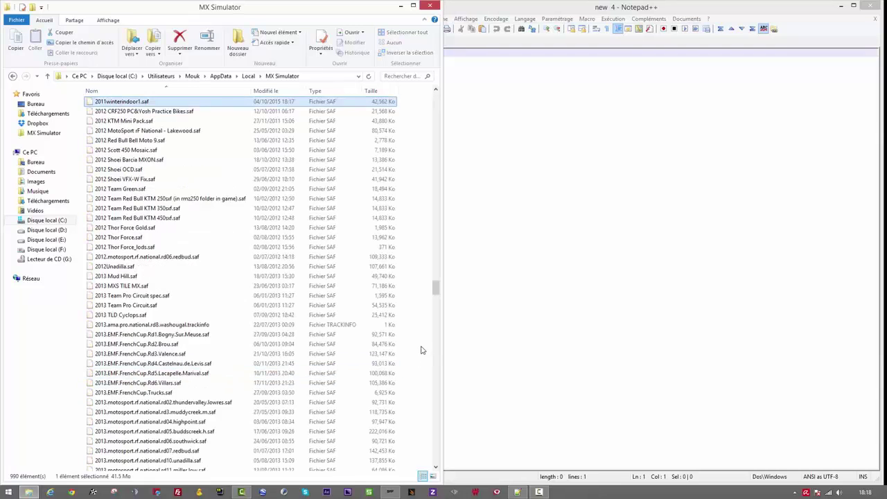
Step: Launch MX Simulator and start a race on 2011 Winter Indoor Round 1
{"action": "left_click", "coordinate": [93, 492]}
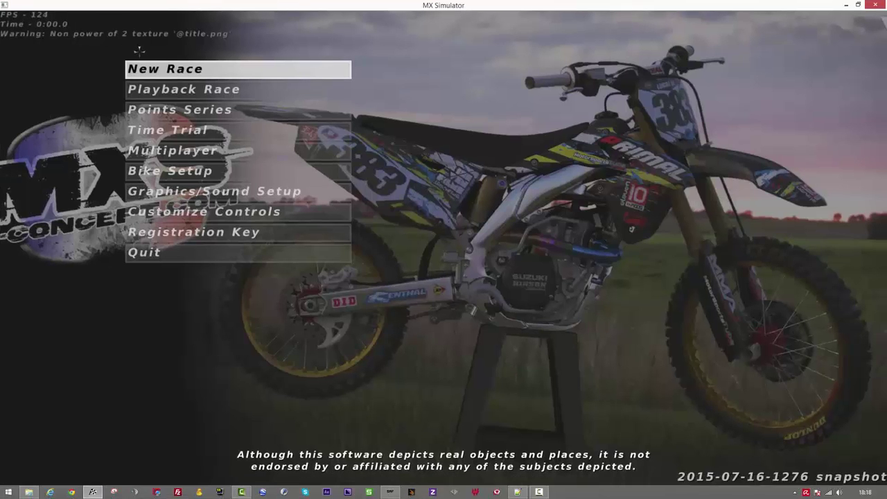
{"action": "left_click", "coordinate": [147, 65]}
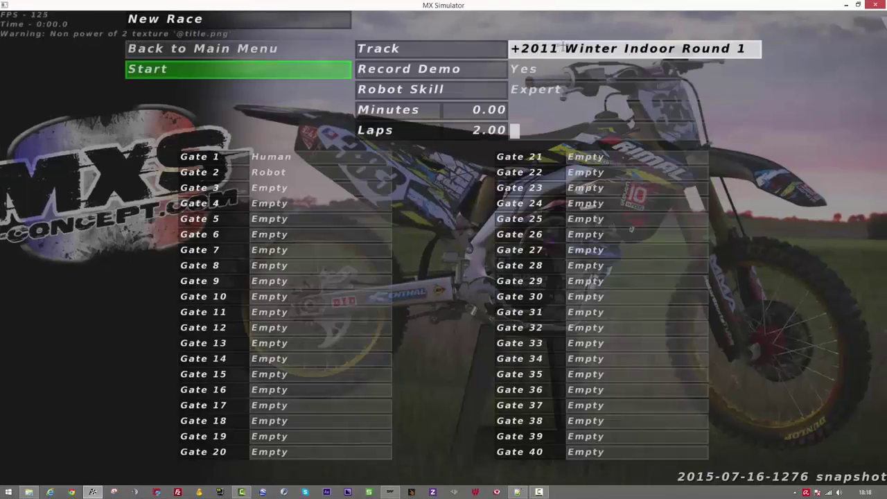
{"action": "left_click", "coordinate": [143, 68]}
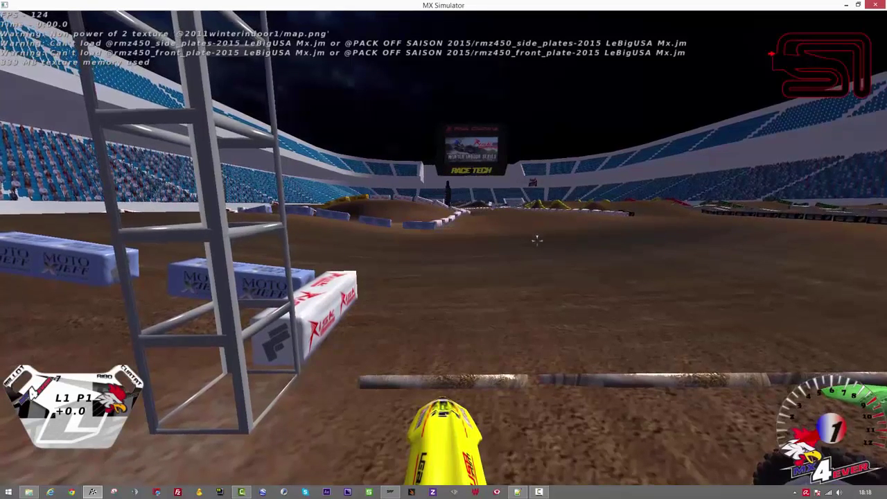
Step: Switch to the chase camera and rider 68's view, then pause, resume and pause the race
{"action": "key", "text": "c"}
{"action": "key", "text": "c"}
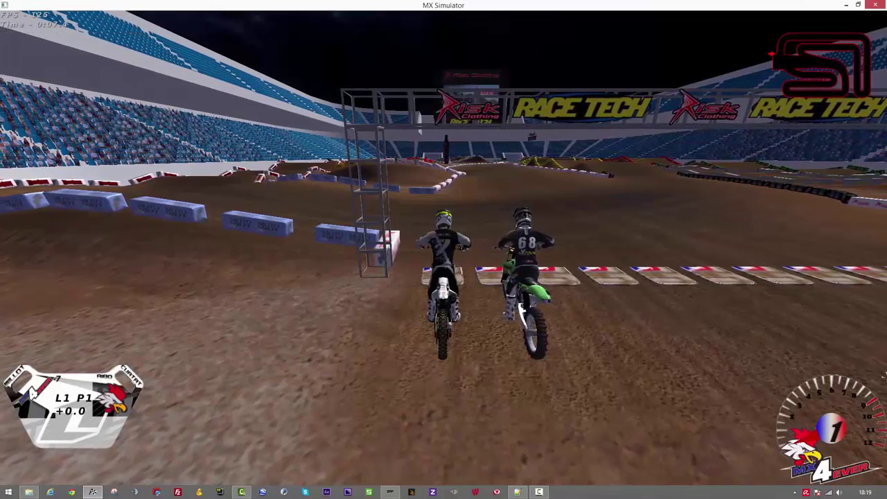
{"action": "key", "text": "Right"}
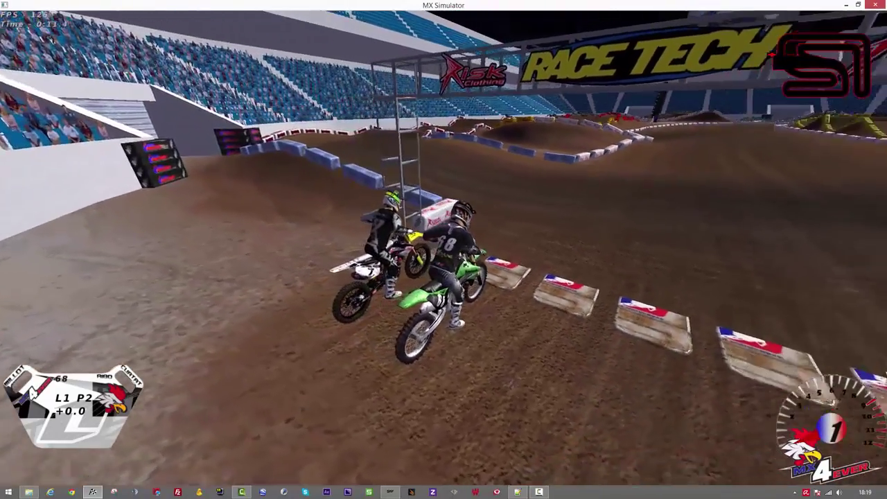
{"action": "key", "text": "Escape"}
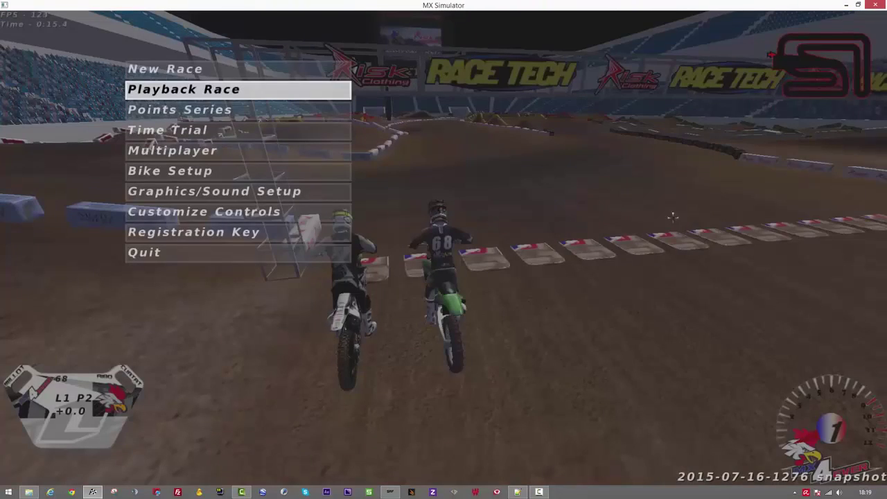
{"action": "key", "text": "Escape"}
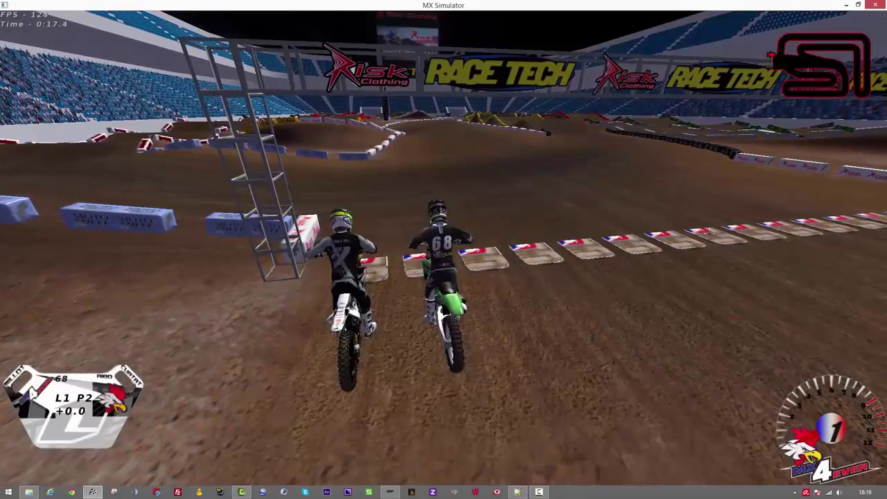
{"action": "key", "text": "Escape"}
{"action": "key", "text": "Escape"}
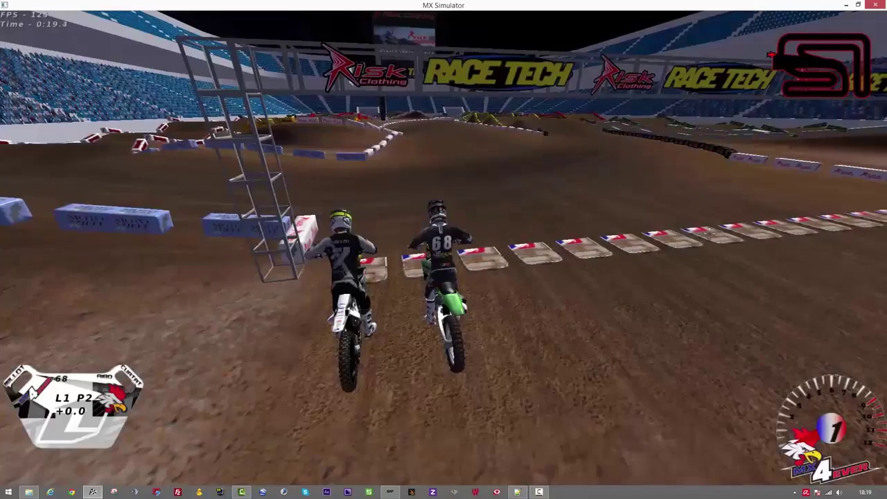
Step: Cycle the camera from a close rider view to a sweeping view over the track
{"action": "key", "text": "c"}
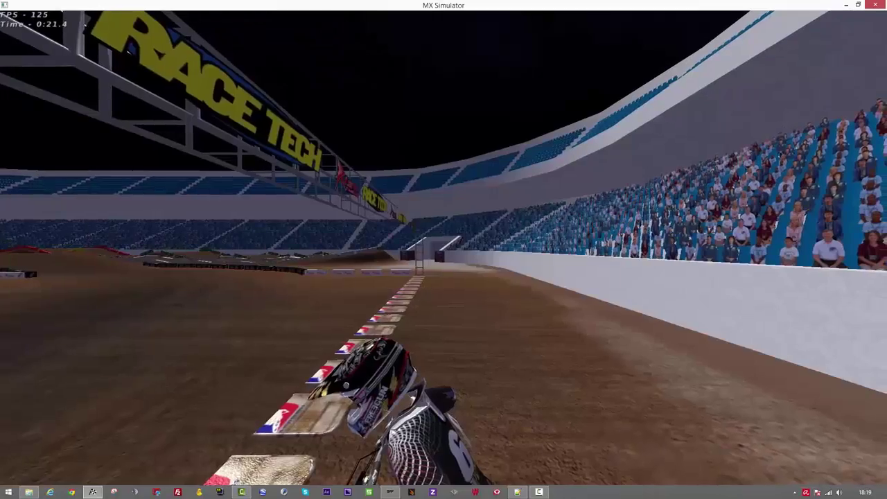
{"action": "key", "text": "c"}
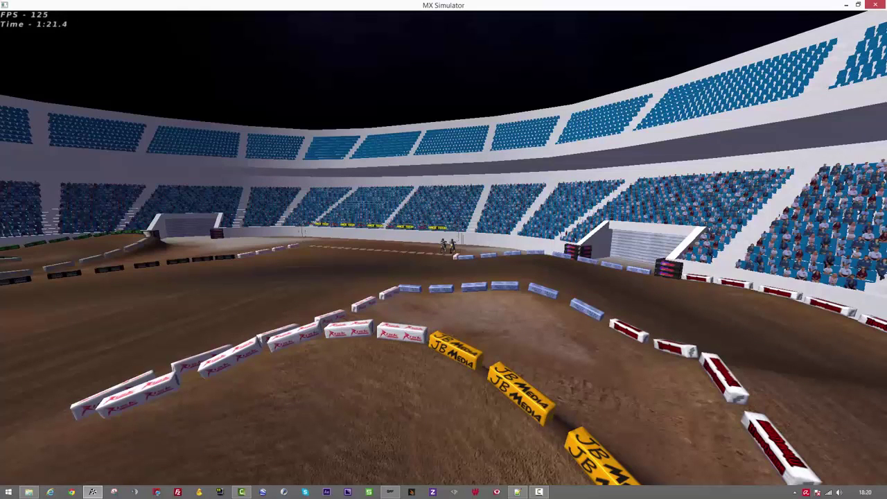
Step: Quit MX Simulator and delete the old 2011winterindoor1.saf file
{"action": "key", "text": "Escape"}
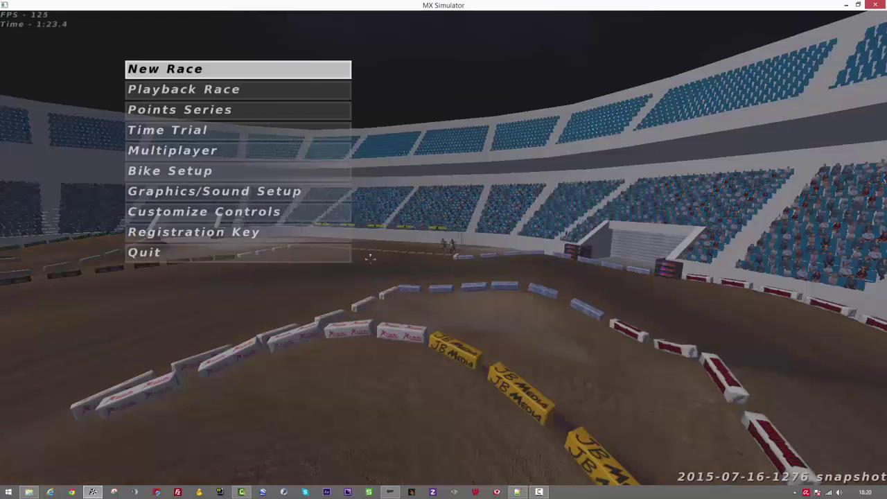
{"action": "left_click", "coordinate": [312, 254]}
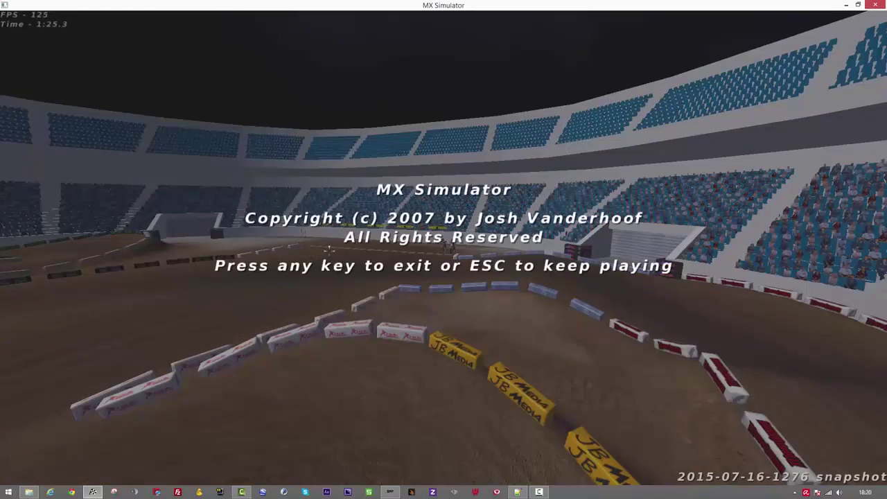
{"action": "left_click", "coordinate": [325, 250]}
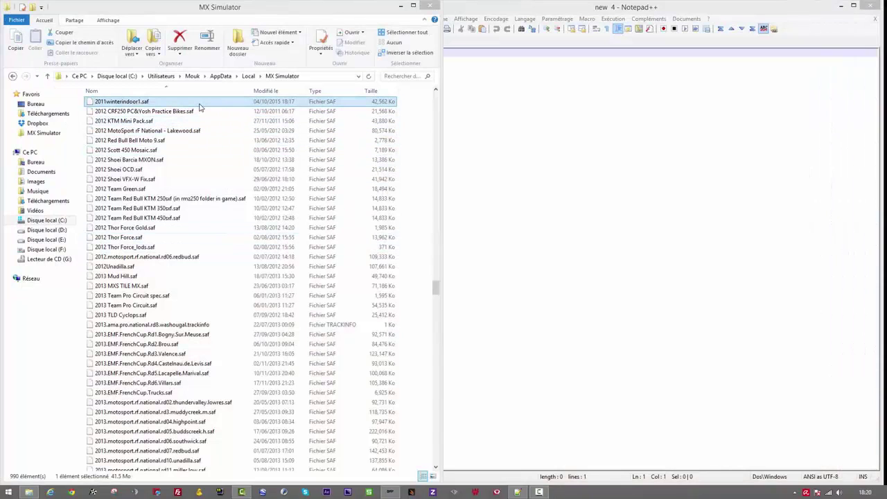
{"action": "key", "text": "Delete"}
{"action": "key", "text": "Return"}
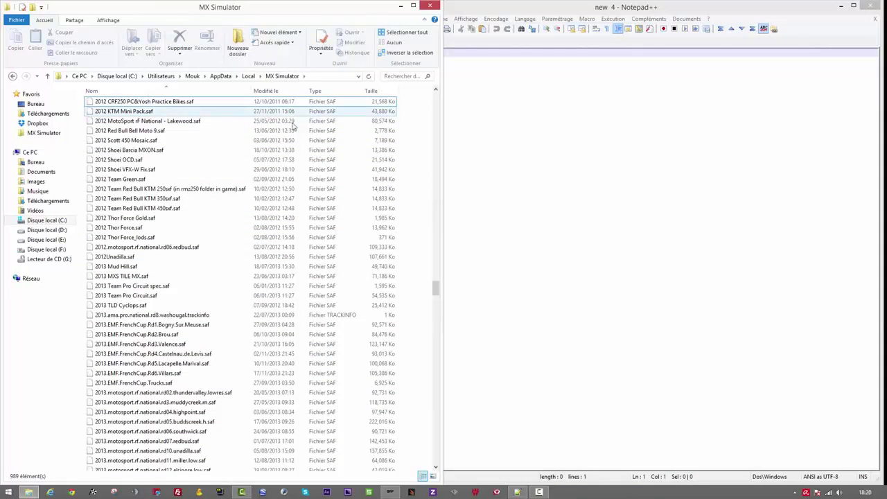
Step: Rename the '2011winterindoor1 - Copie' folder to 2011winterindoor1
{"action": "scroll", "coordinate": [430, 227], "scroll_direction": "up", "scroll_amount": 3}
{"action": "scroll", "coordinate": [430, 226], "scroll_direction": "up", "scroll_amount": 15}
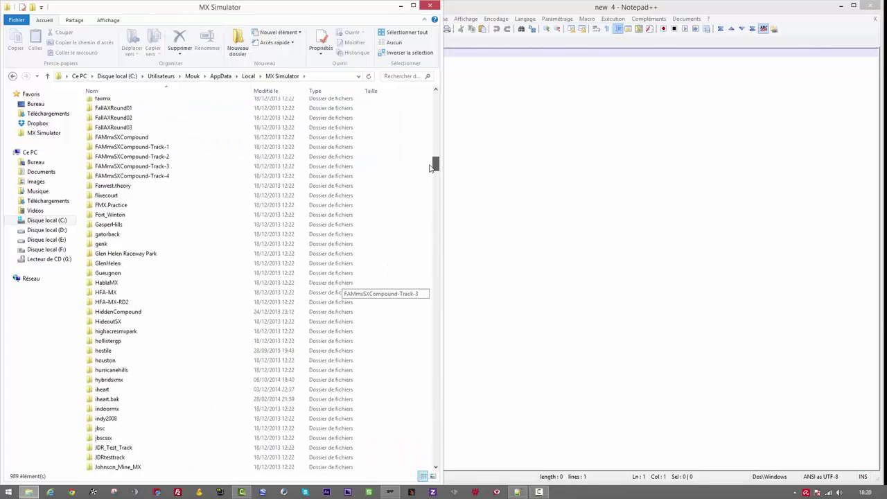
{"action": "scroll", "coordinate": [312, 176], "scroll_direction": "down", "scroll_amount": 10}
{"action": "left_click", "coordinate": [311, 174]}
{"action": "scroll", "coordinate": [309, 178], "scroll_direction": "down", "scroll_amount": 2}
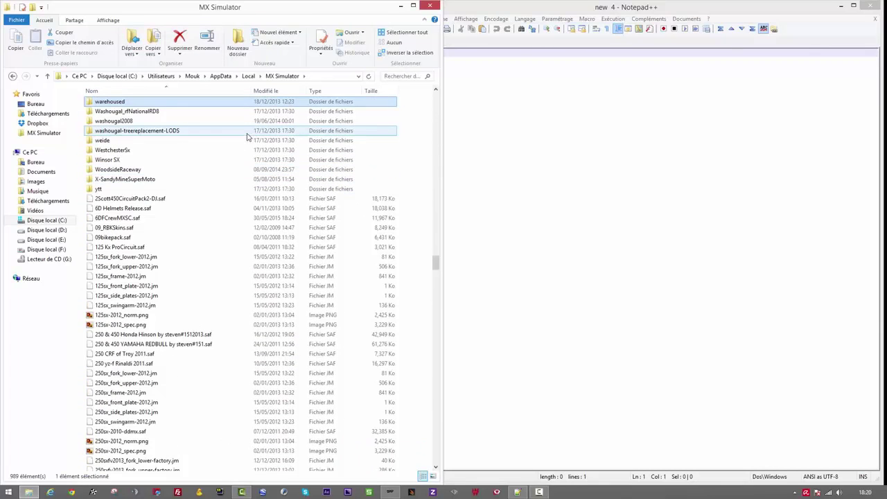
{"action": "scroll", "coordinate": [135, 171], "scroll_direction": "up", "scroll_amount": 20}
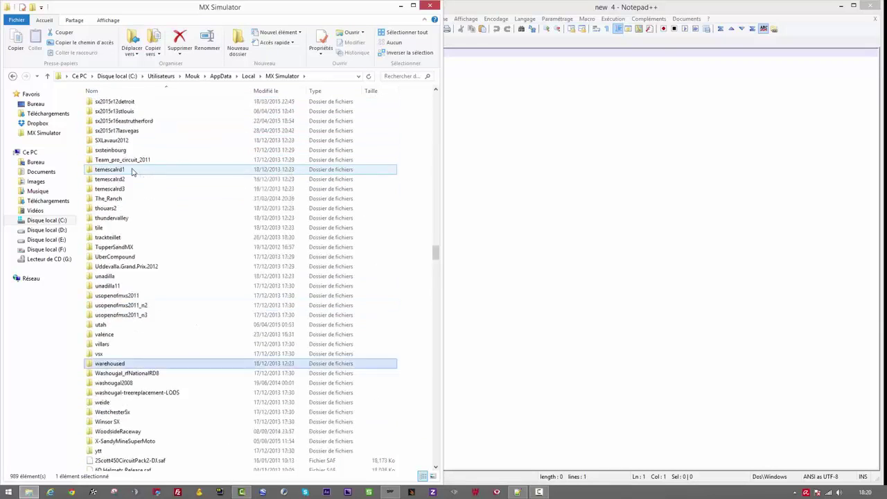
{"action": "scroll", "coordinate": [128, 172], "scroll_direction": "up", "scroll_amount": 15}
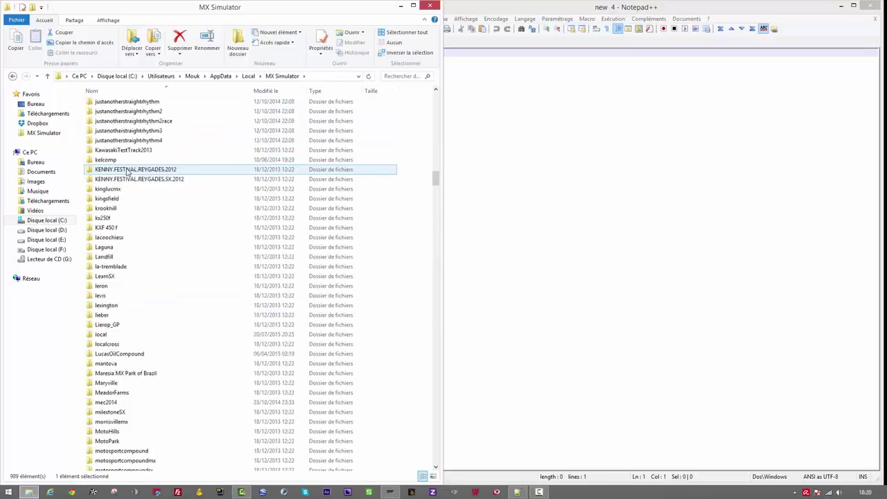
{"action": "left_click_drag", "start_coordinate": [437, 166], "coordinate": [437, 99]}
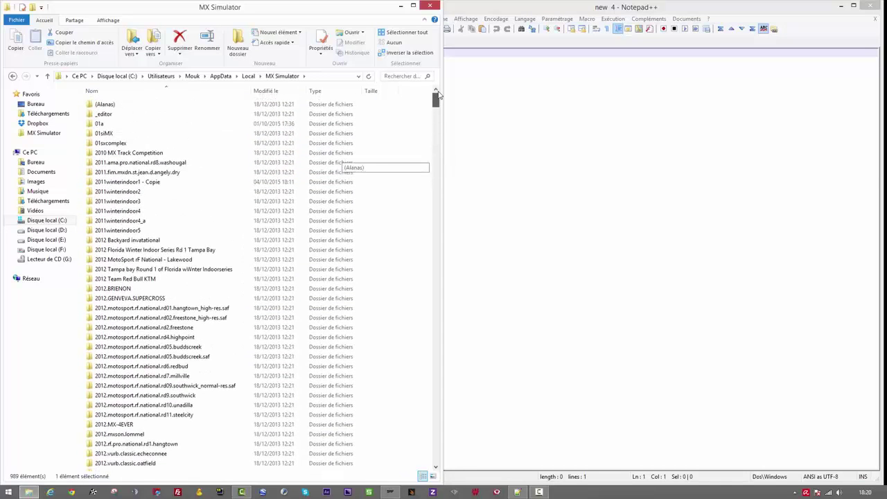
{"action": "left_click", "coordinate": [154, 183]}
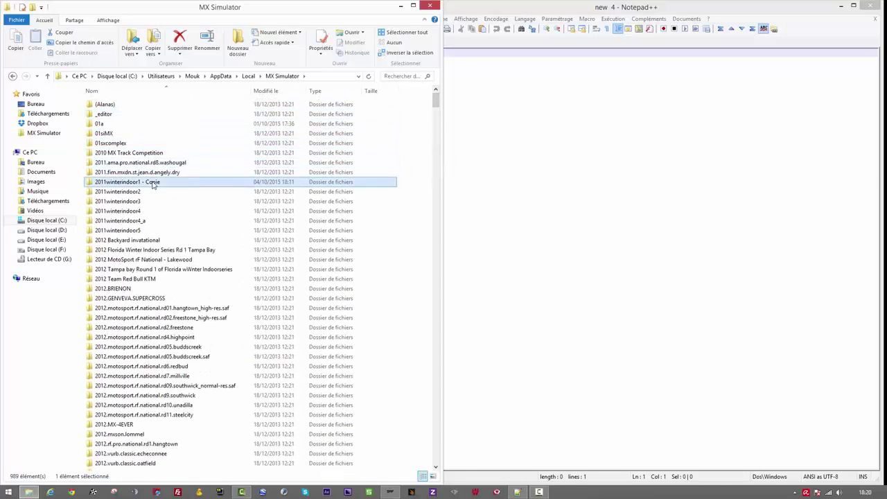
{"action": "left_click", "coordinate": [166, 186]}
{"action": "left_click", "coordinate": [166, 185]}
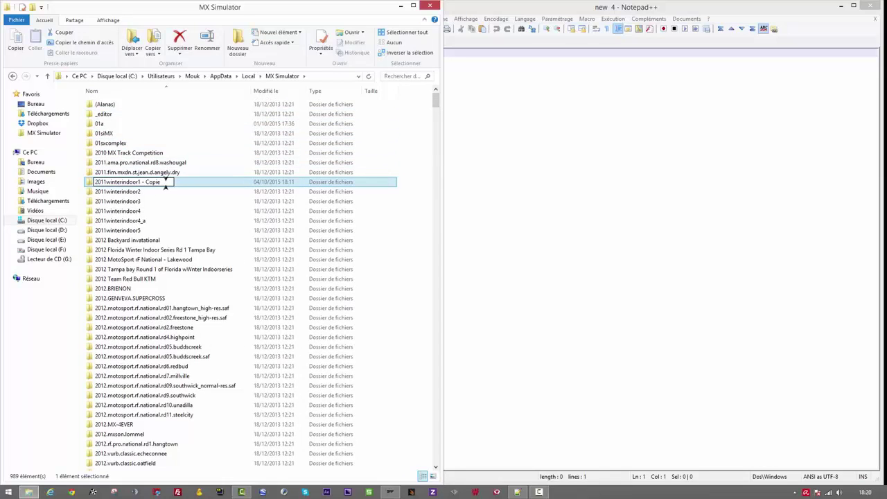
{"action": "key", "text": "BackSpace"}
{"action": "key", "text": "BackSpace"}
{"action": "key", "text": "BackSpace"}
{"action": "key", "text": "Return"}
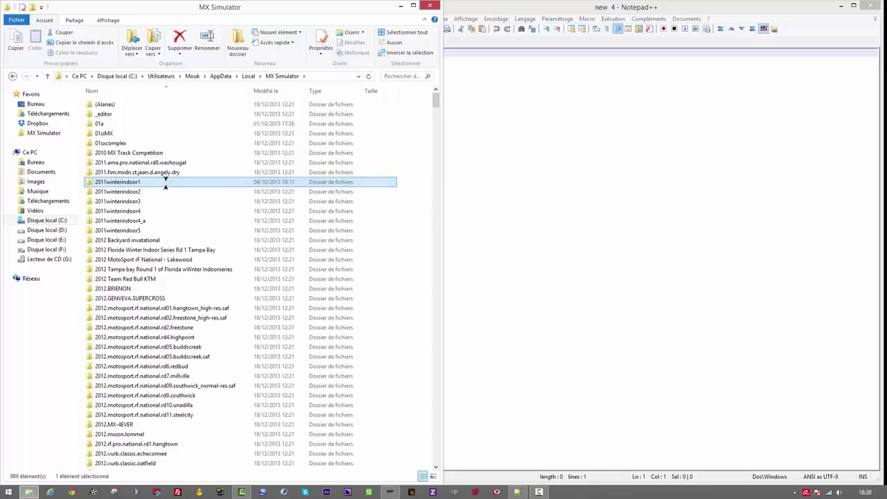
Step: Build 2011winterindoor1.saf on the desktop with SAF Creator
{"action": "left_click", "coordinate": [429, 6]}
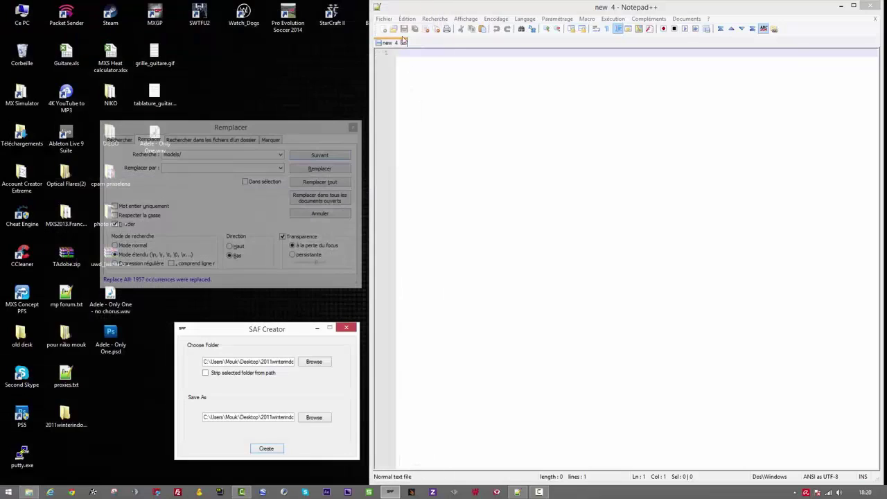
{"action": "left_click", "coordinate": [277, 450]}
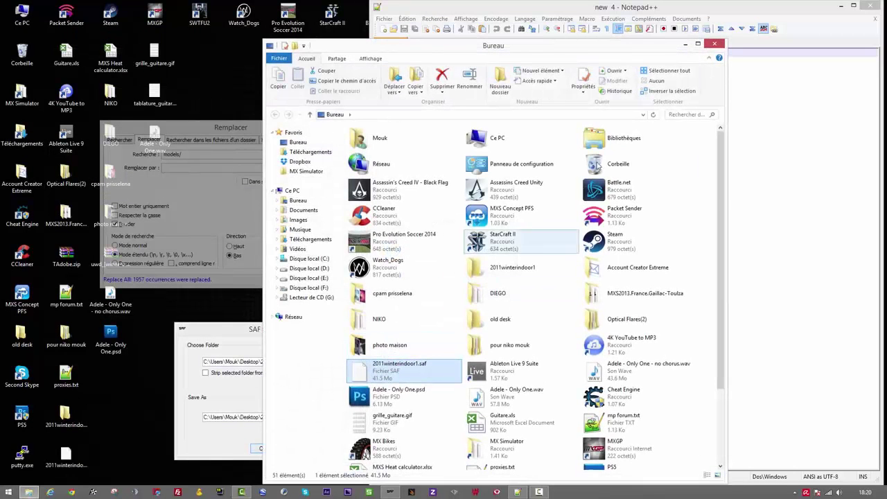
{"action": "left_click", "coordinate": [715, 44]}
{"action": "left_click", "coordinate": [488, 281]}
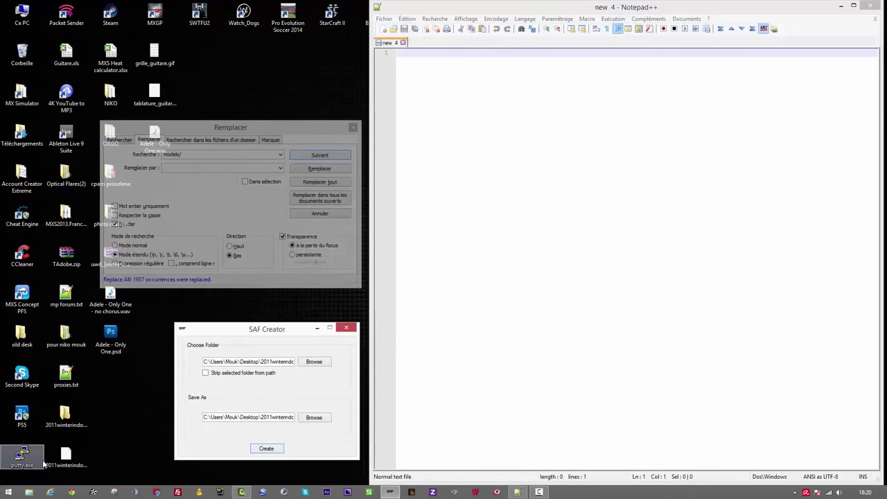
Step: Compress 2011winterindoor1.saf into 2011winterindoor1.rar
{"action": "left_click", "coordinate": [68, 457]}
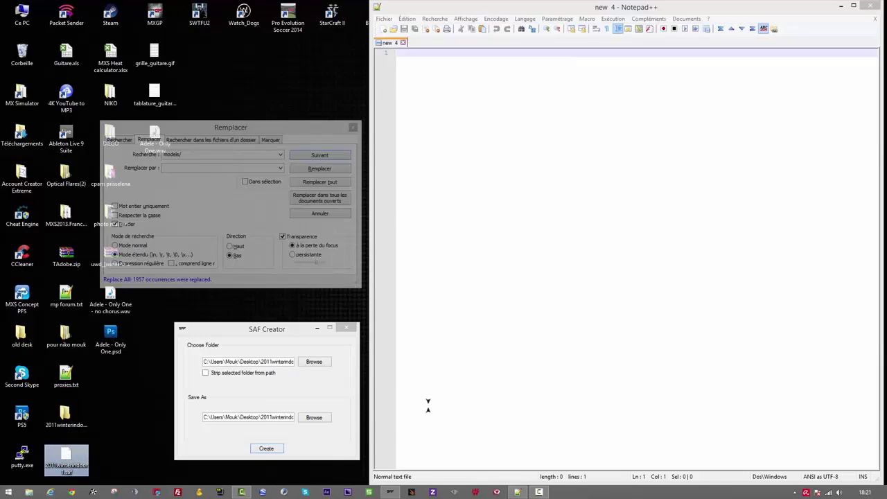
{"action": "right_click", "coordinate": [66, 457]}
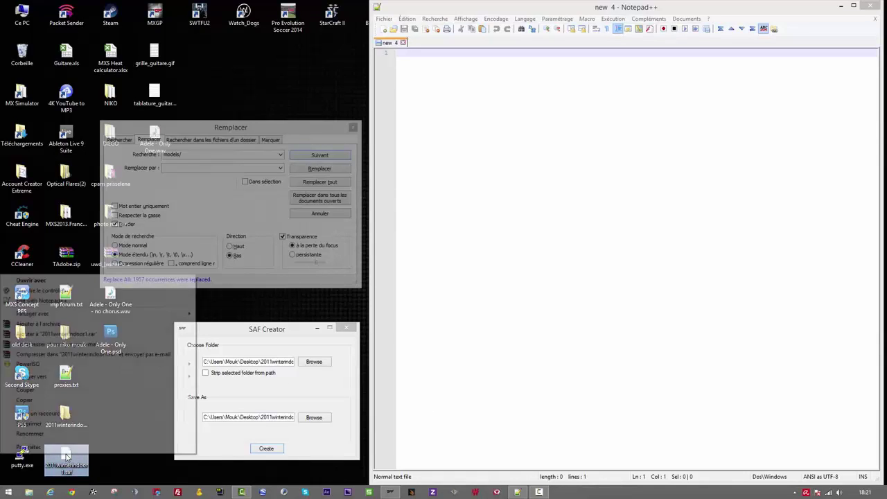
{"action": "left_click", "coordinate": [49, 335]}
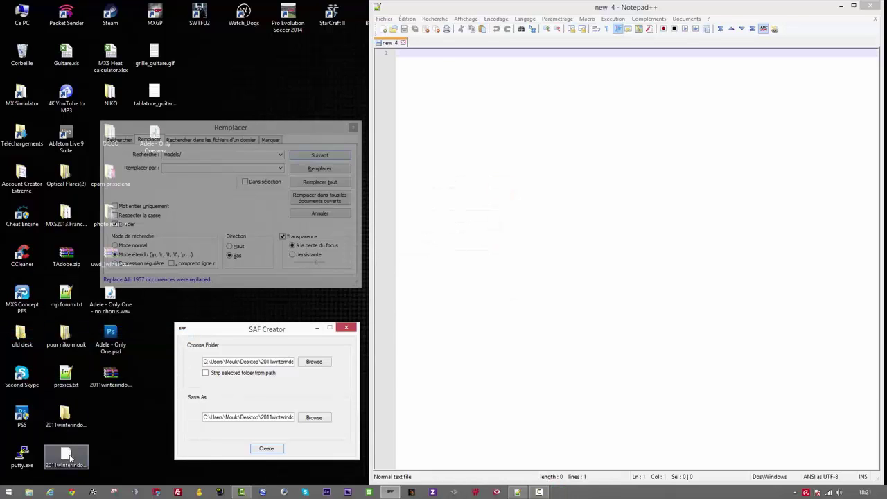
Step: Check the rar archive's properties (31.1 Mo), then select it with the track folder and SAF file
{"action": "left_click", "coordinate": [112, 380]}
{"action": "right_click", "coordinate": [111, 379]}
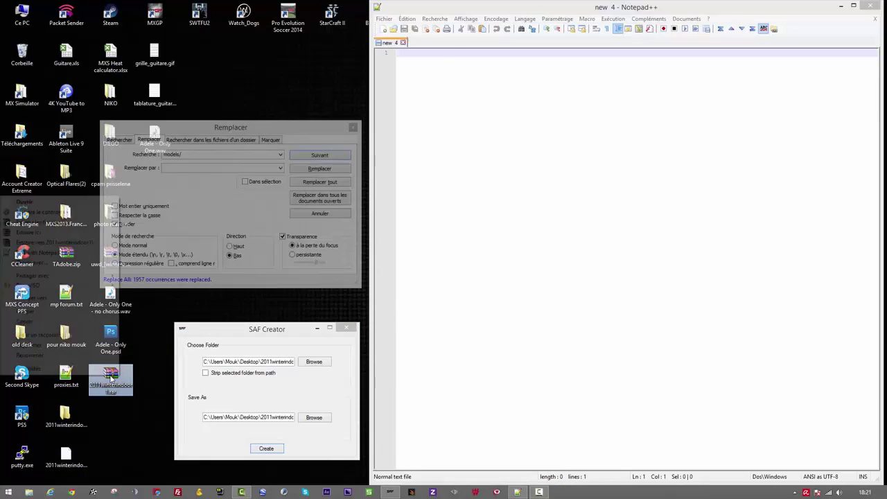
{"action": "left_click", "coordinate": [104, 373]}
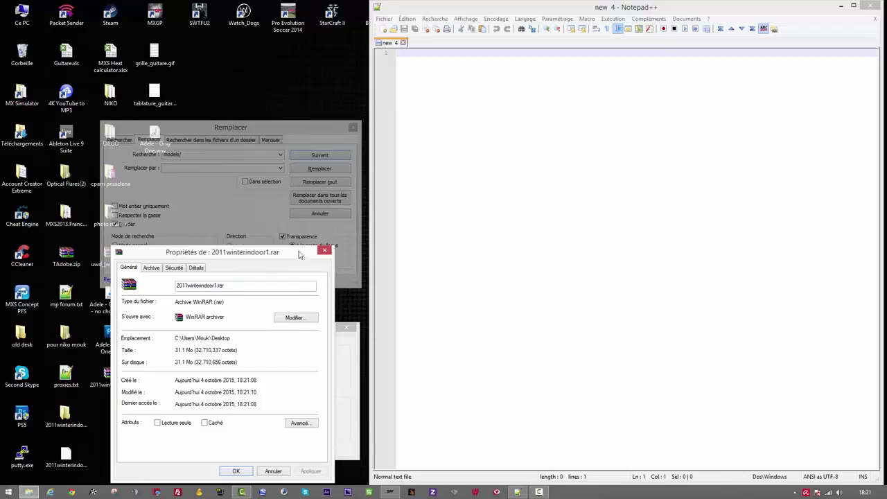
{"action": "left_click", "coordinate": [324, 250]}
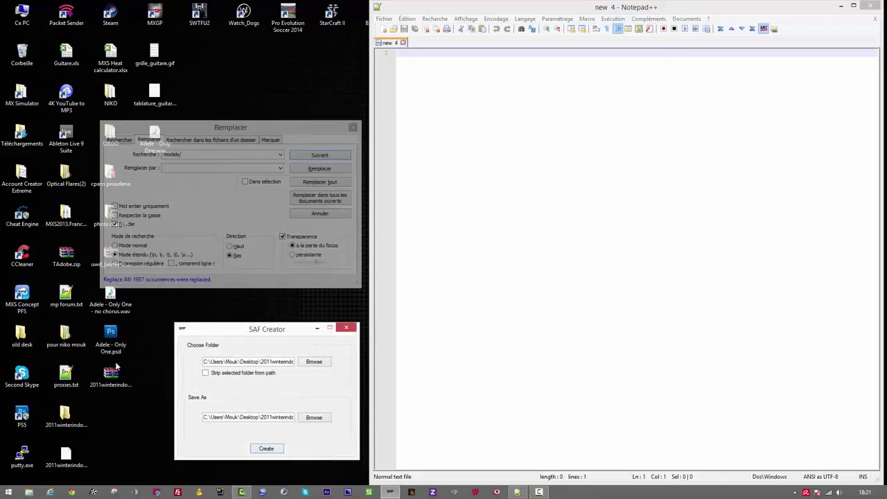
{"action": "left_click", "coordinate": [115, 368]}
{"action": "left_click_drag", "start_coordinate": [106, 403], "coordinate": [63, 474]}
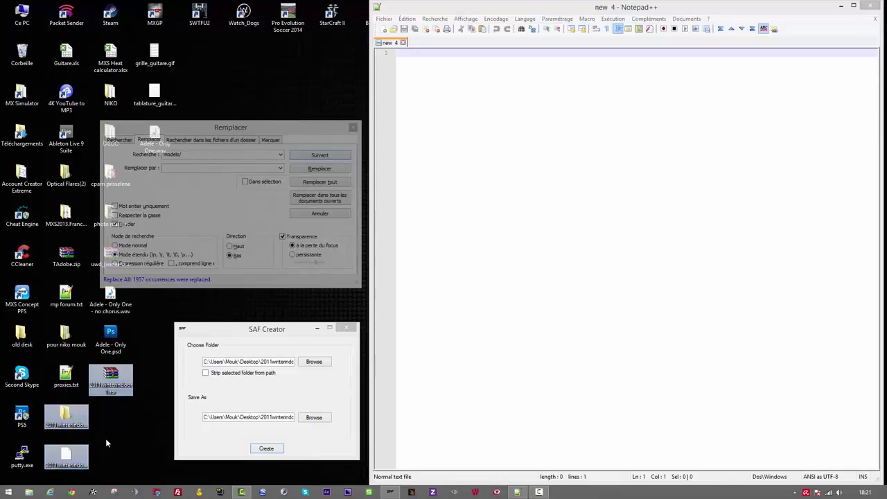
Step: Delete the three selected desktop items and confirm the Supprimer plusieurs éléments prompt
{"action": "key", "text": "Delete"}
{"action": "key", "text": "Return"}
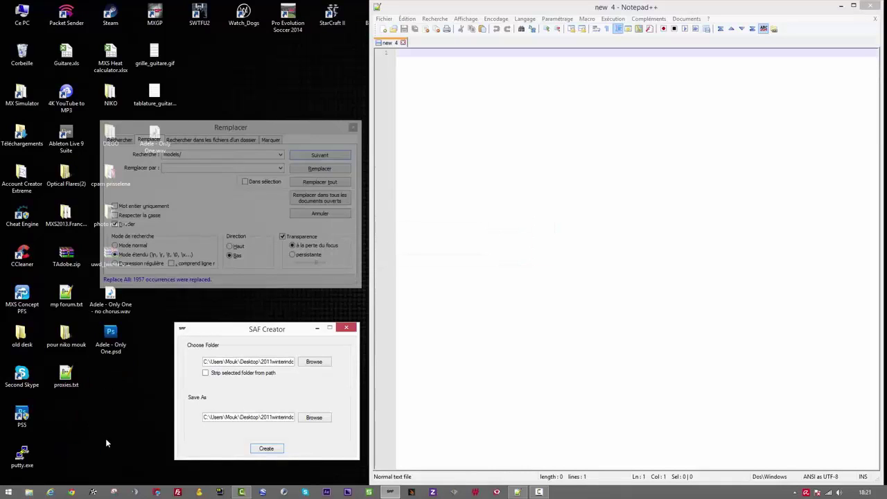